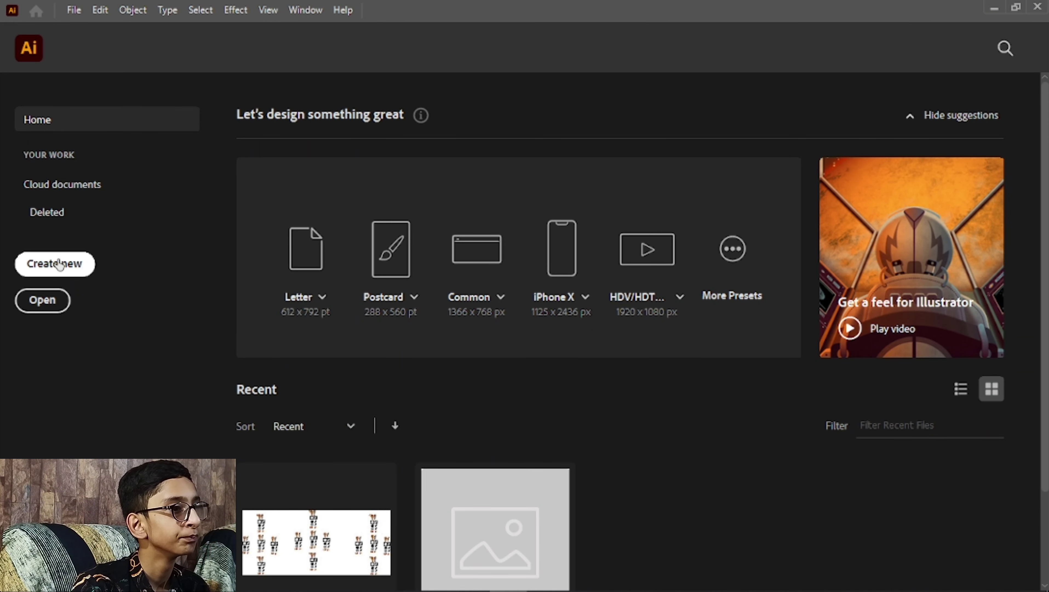
Step: Create a new document 800 pt wide and 800 pt high
{"action": "left_click", "coordinate": [60, 265]}
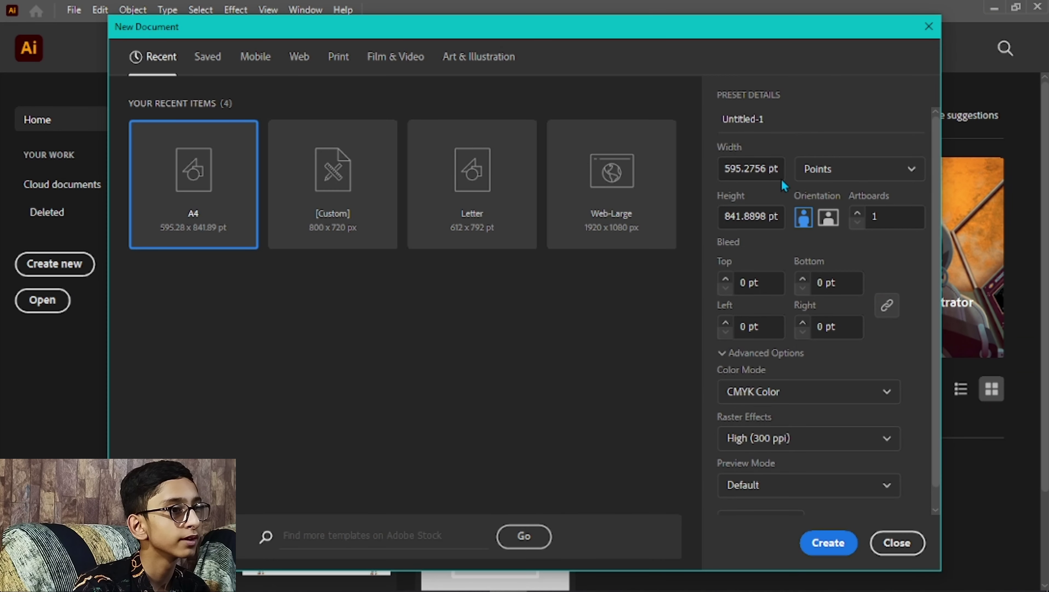
{"action": "double_click", "coordinate": [753, 168]}
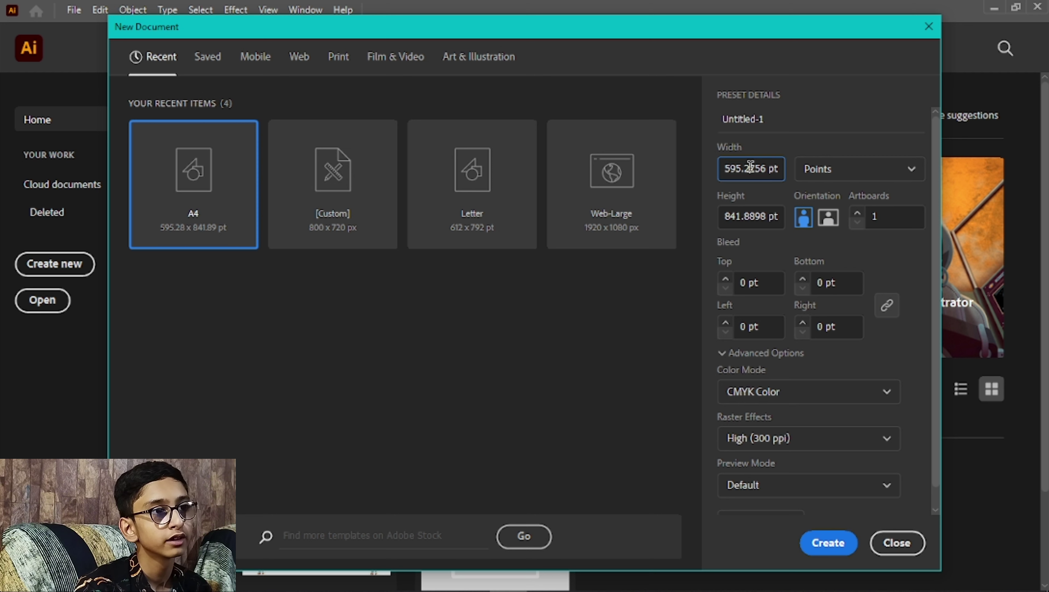
{"action": "type", "text": "800pt"}
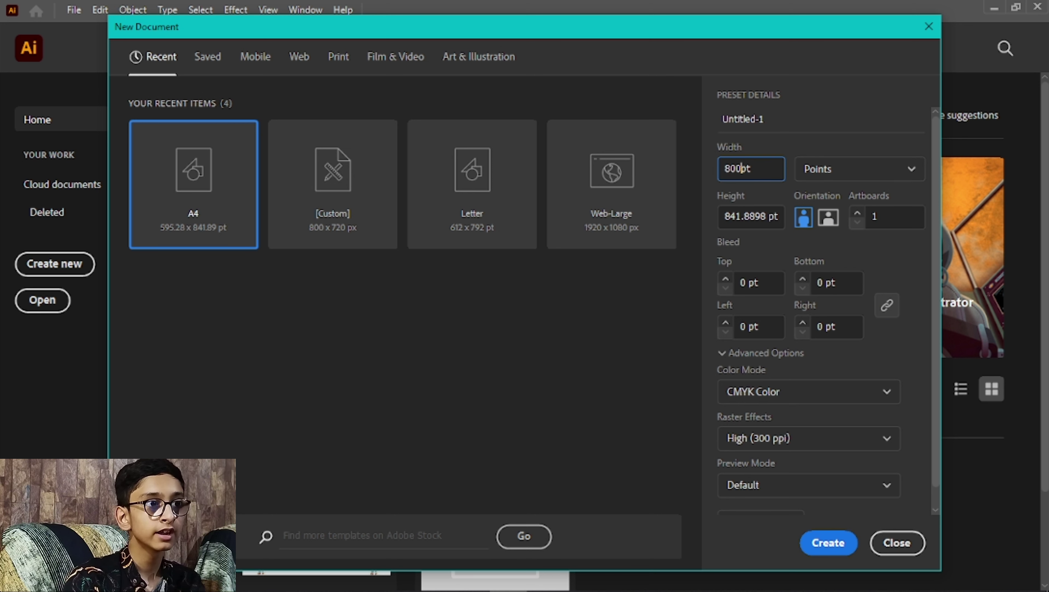
{"action": "double_click", "coordinate": [764, 216]}
{"action": "type", "text": "80"}
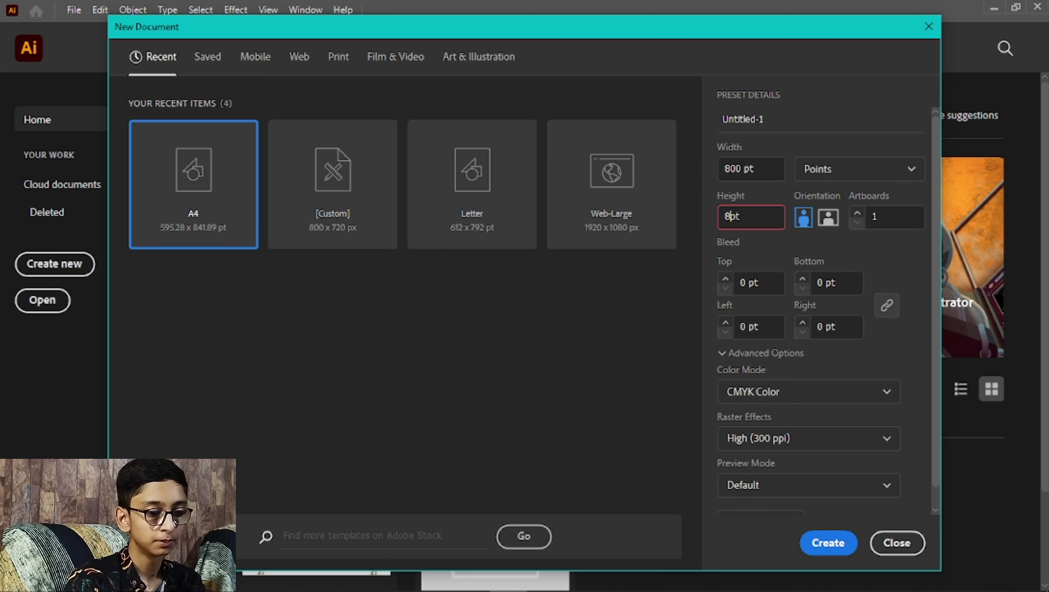
{"action": "type", "text": "0"}
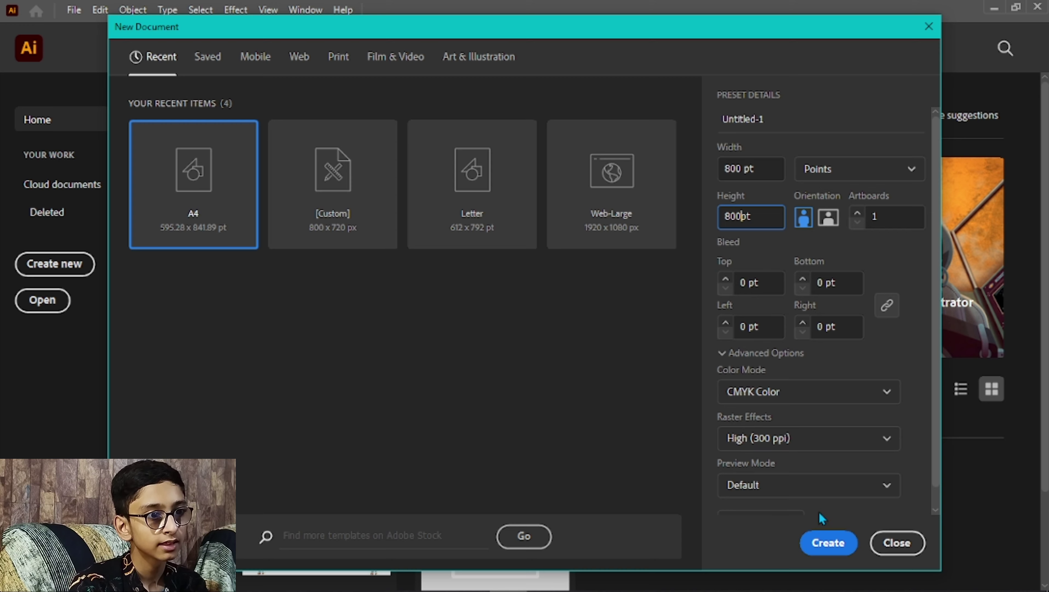
{"action": "left_click", "coordinate": [826, 542]}
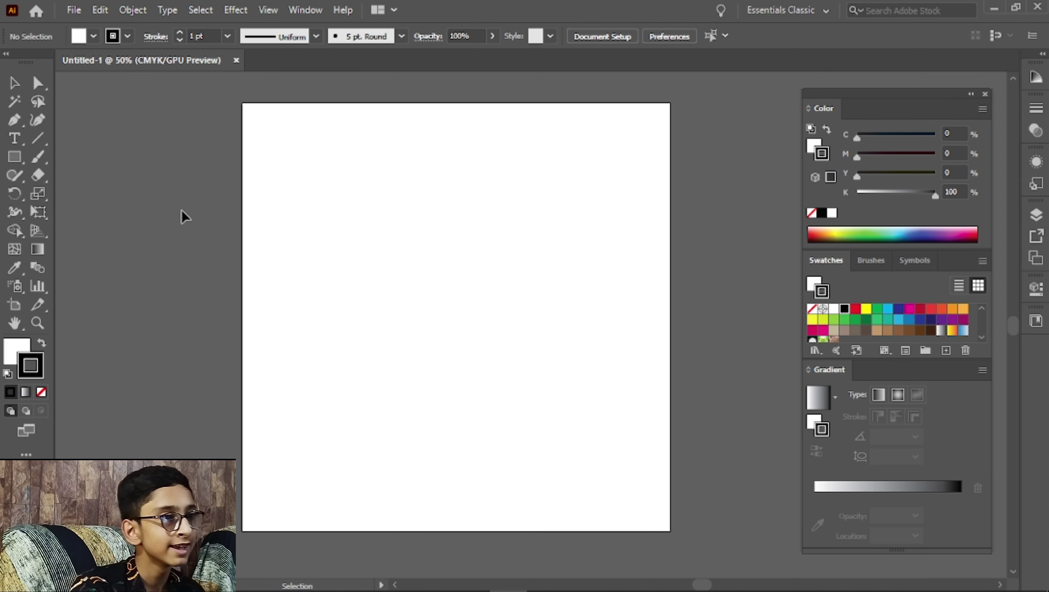
Step: Draw a circle about 382 pt in diameter near the middle of the artboard with the Ellipse tool
{"action": "left_click", "coordinate": [16, 158]}
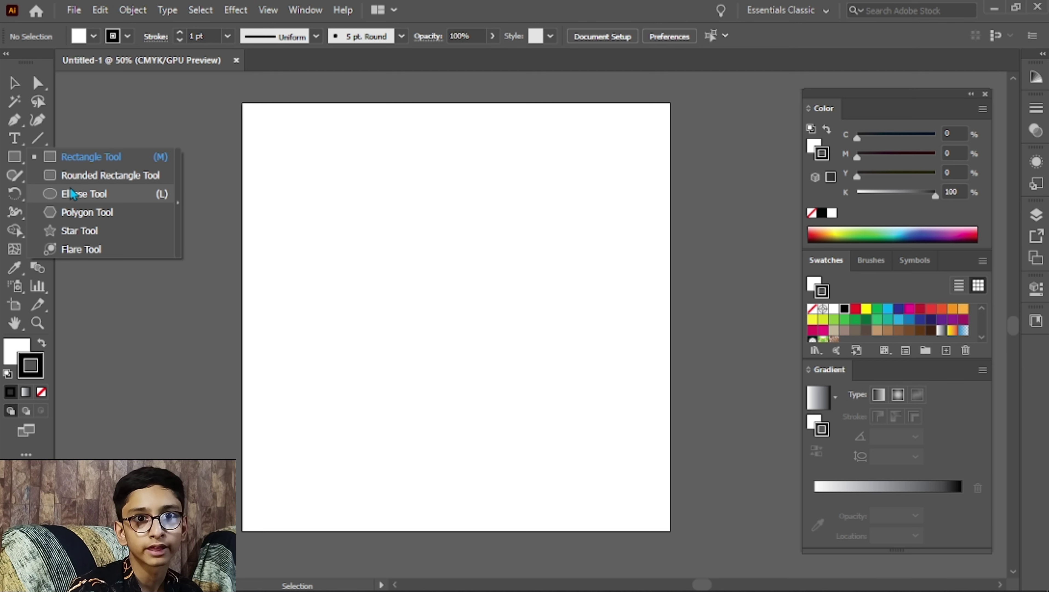
{"action": "left_click", "coordinate": [83, 193]}
{"action": "left_click_drag", "start_coordinate": [337, 191], "coordinate": [495, 396]}
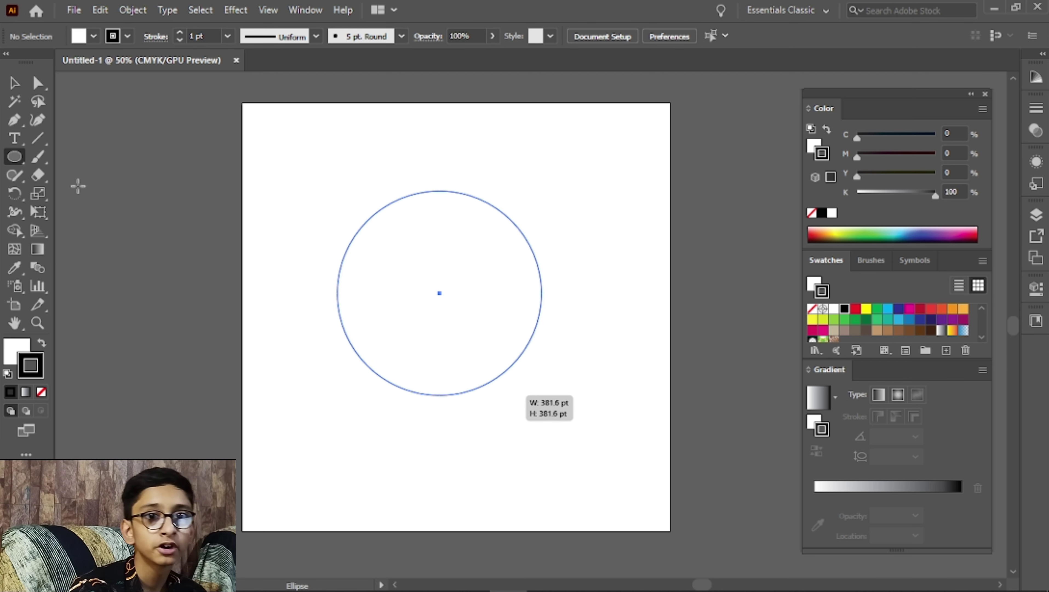
Step: Remove the circle's stroke and fill it with yellow #F7DF00
{"action": "left_click", "coordinate": [21, 92]}
{"action": "left_click_drag", "start_coordinate": [411, 195], "coordinate": [391, 196]}
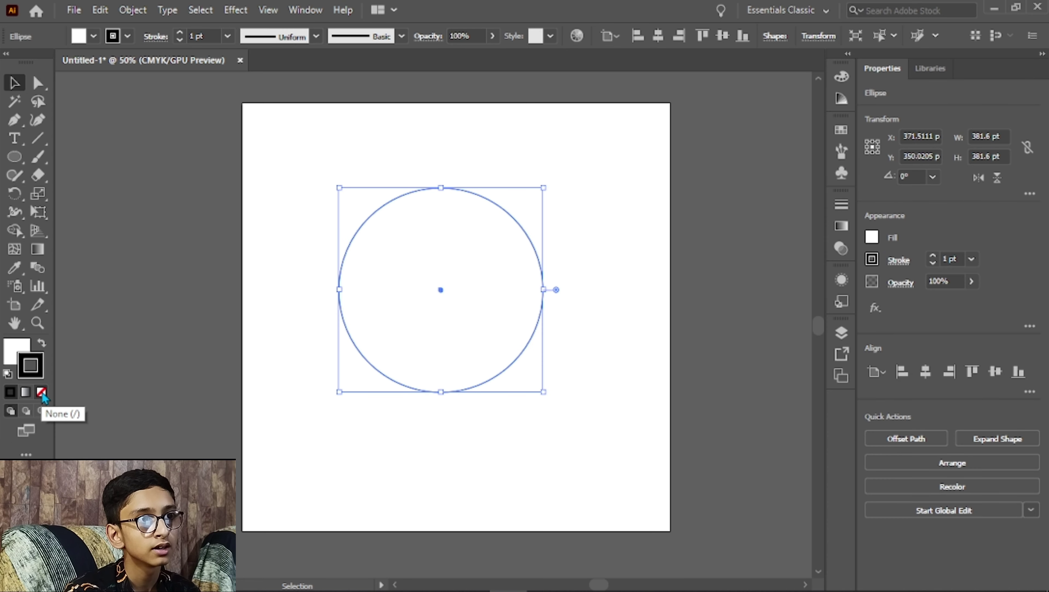
{"action": "left_click", "coordinate": [41, 392]}
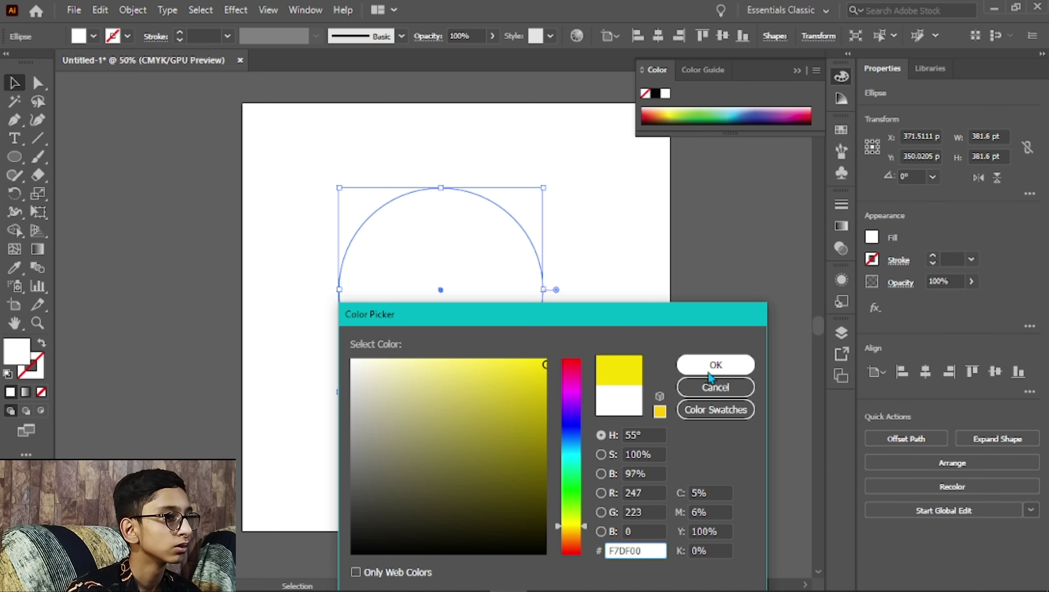
{"action": "left_click", "coordinate": [712, 363]}
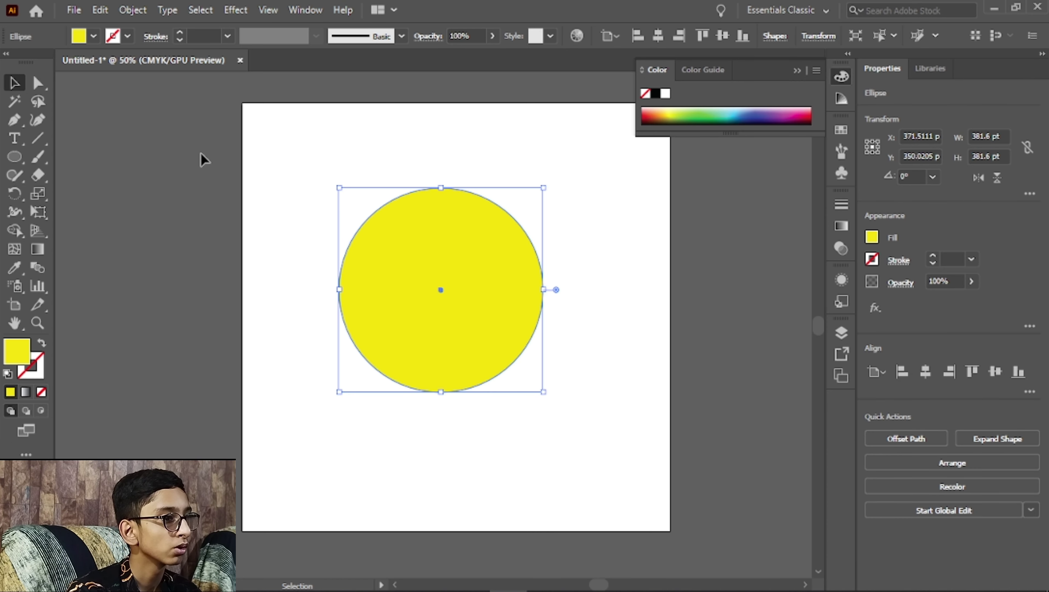
Step: Scale the circle down to roughly two thirds of its size and position it near the artboard's centre
{"action": "left_click_drag", "start_coordinate": [429, 283], "coordinate": [431, 309]}
{"action": "left_click", "coordinate": [286, 351]}
{"action": "left_click", "coordinate": [473, 316]}
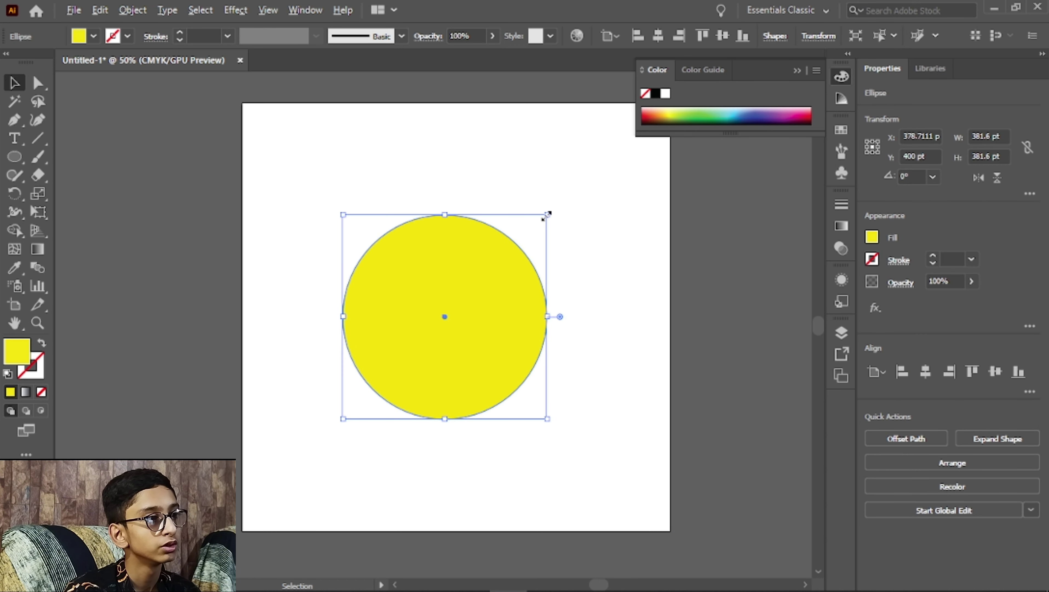
{"action": "left_click_drag", "start_coordinate": [549, 215], "coordinate": [512, 254]}
{"action": "left_click", "coordinate": [522, 262]}
{"action": "mouse_move", "coordinate": [449, 315]}
{"action": "left_mouse_down"}
{"action": "mouse_move", "coordinate": [492, 278]}
{"action": "mouse_move", "coordinate": [454, 308]}
{"action": "left_mouse_up"}
{"action": "left_click", "coordinate": [460, 411]}
{"action": "left_click", "coordinate": [450, 307]}
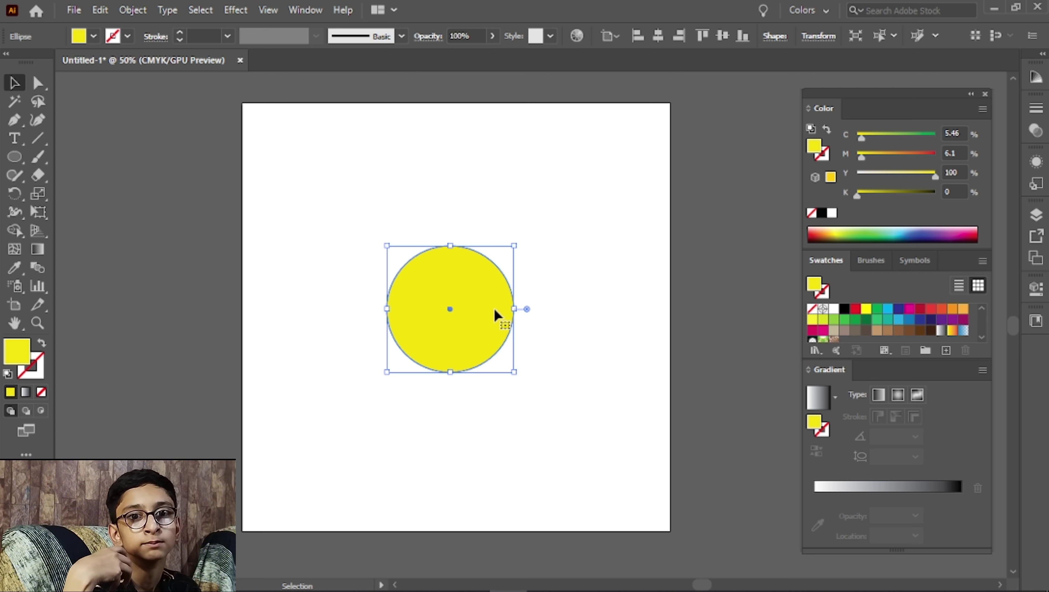
Step: Apply a radial gradient to the circle and make its inner colour stop yellow
{"action": "left_click", "coordinate": [861, 495]}
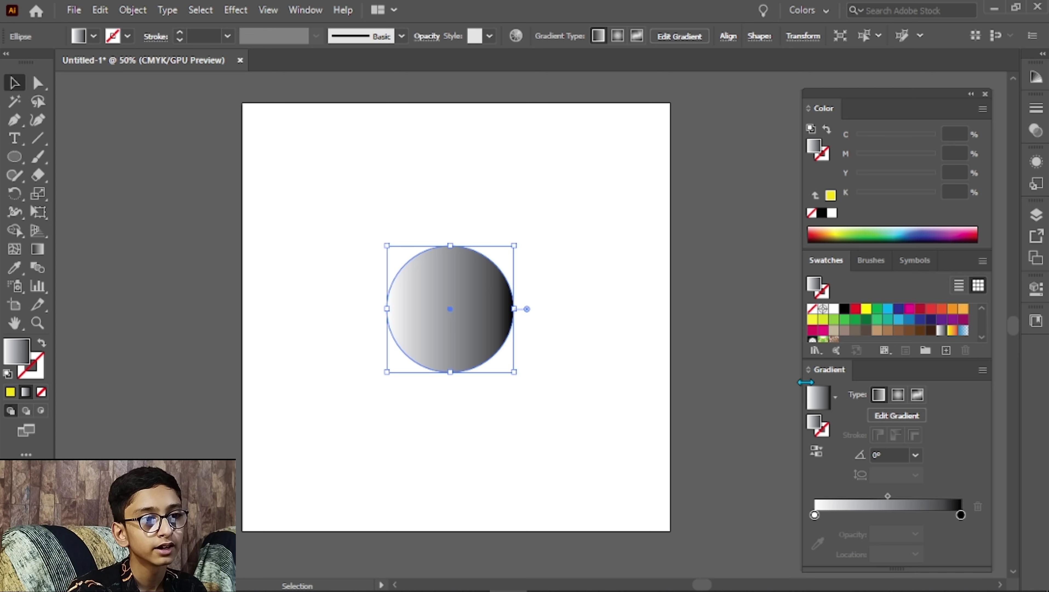
{"action": "left_click", "coordinate": [899, 396]}
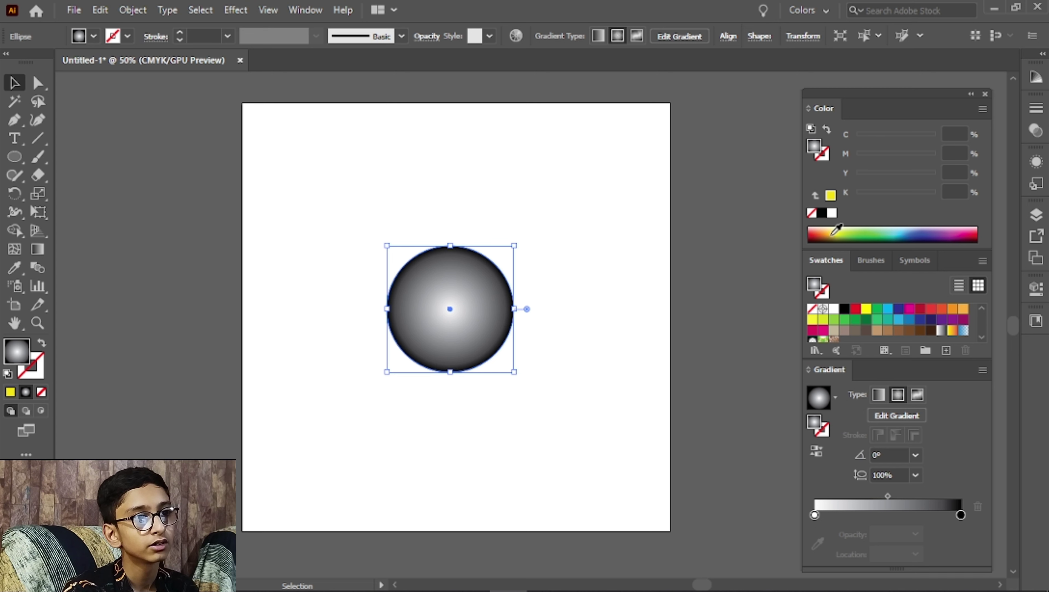
{"action": "left_click_drag", "start_coordinate": [831, 198], "coordinate": [815, 515]}
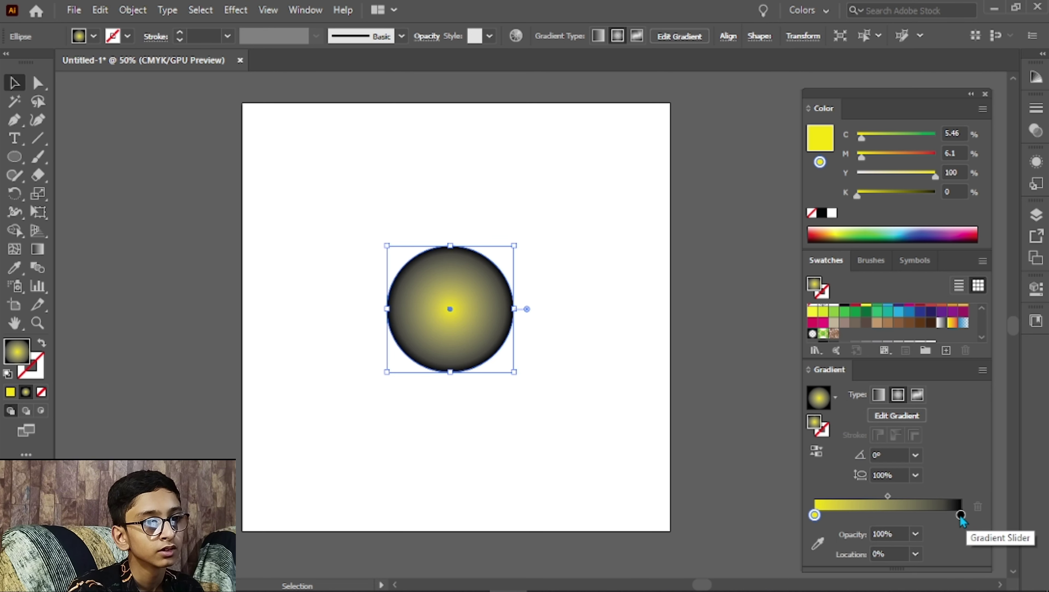
Step: Replace the gradient's black outer stop with the yellow and raise its magenta to turn it orange
{"action": "left_click_drag", "start_coordinate": [818, 168], "coordinate": [876, 515]}
{"action": "left_click_drag", "start_coordinate": [960, 515], "coordinate": [908, 517]}
{"action": "left_click", "coordinate": [876, 515]}
{"action": "key", "text": "Delete"}
{"action": "left_click_drag", "start_coordinate": [862, 157], "coordinate": [855, 197]}
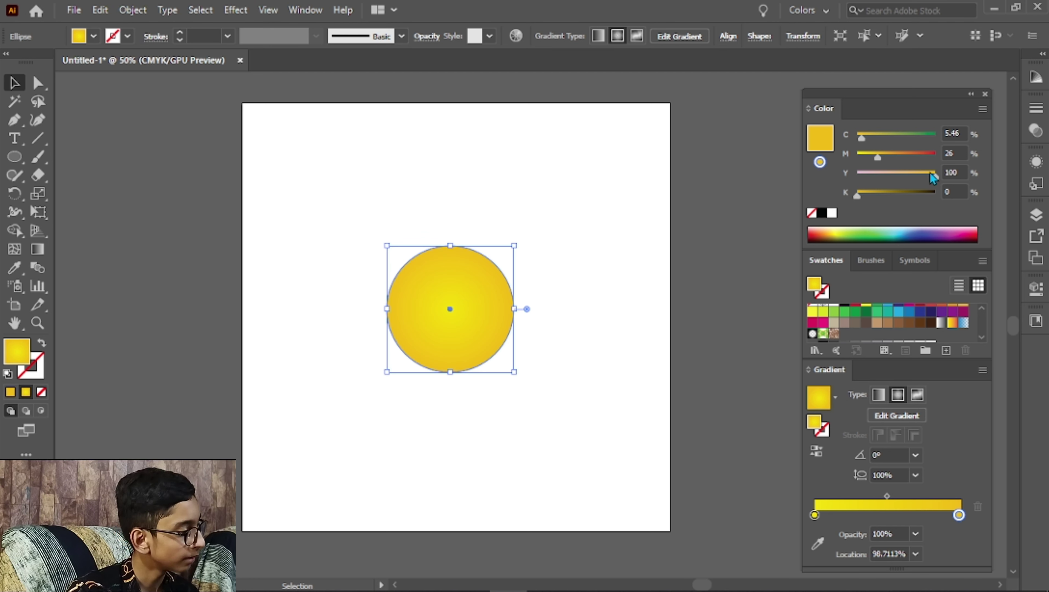
{"action": "left_click_drag", "start_coordinate": [882, 158], "coordinate": [890, 162]}
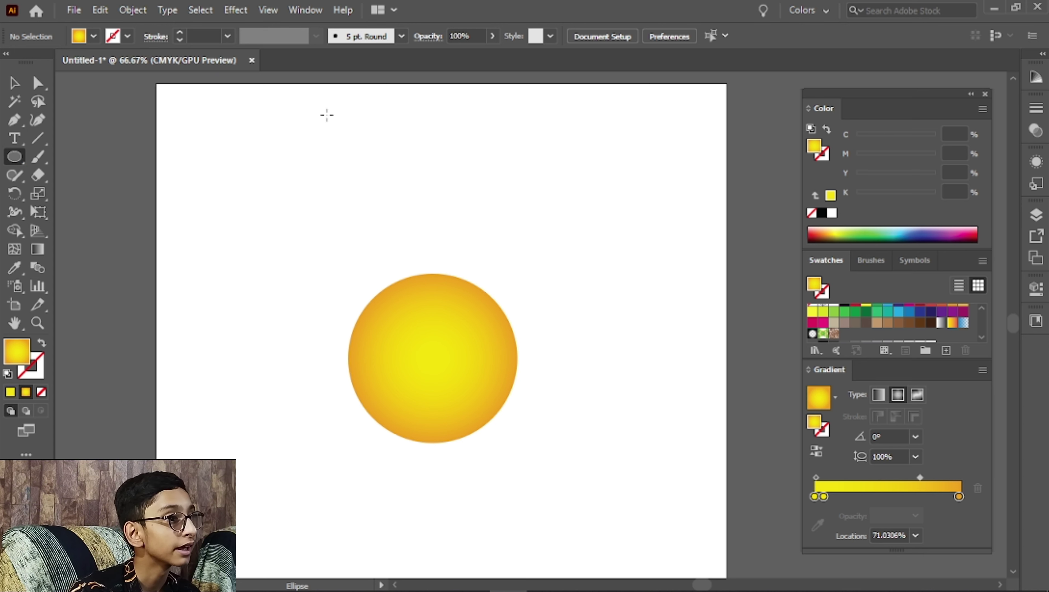
Step: Draw a tall, narrow ellipse below and beside the circle and fill it with solid pink
{"action": "scroll", "coordinate": [356, 286], "scroll_direction": "down", "scroll_amount": 5}
{"action": "left_click_drag", "start_coordinate": [277, 240], "coordinate": [349, 415]}
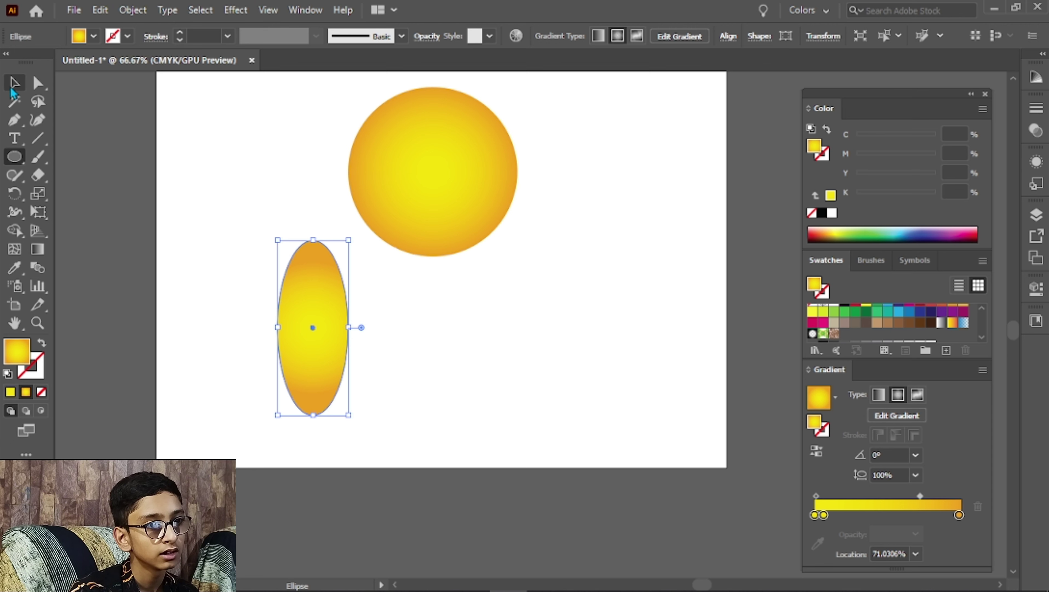
{"action": "double_click", "coordinate": [17, 351]}
{"action": "left_click", "coordinate": [714, 365]}
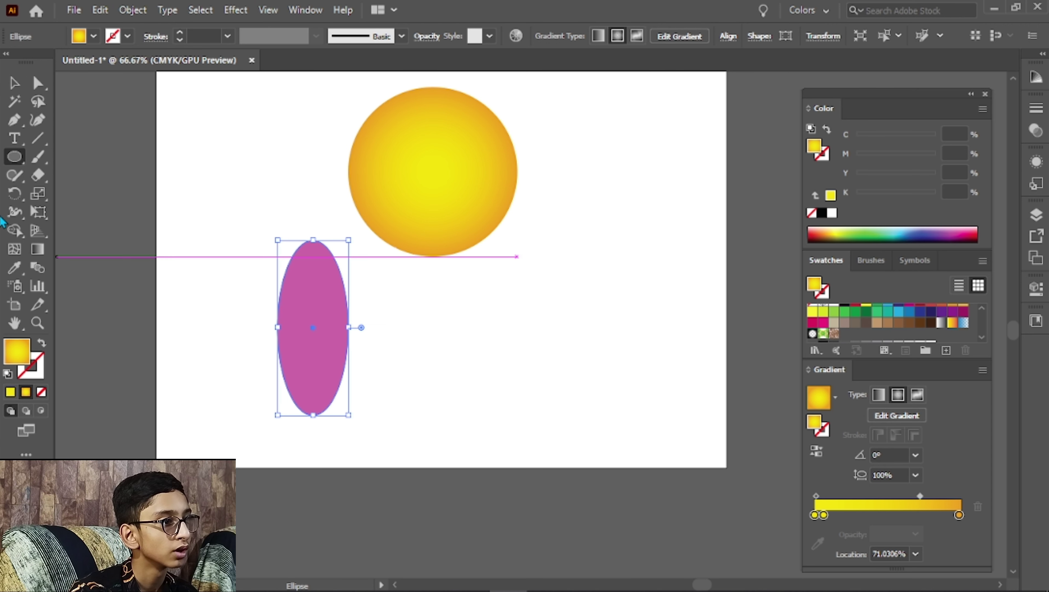
{"action": "left_click", "coordinate": [15, 84]}
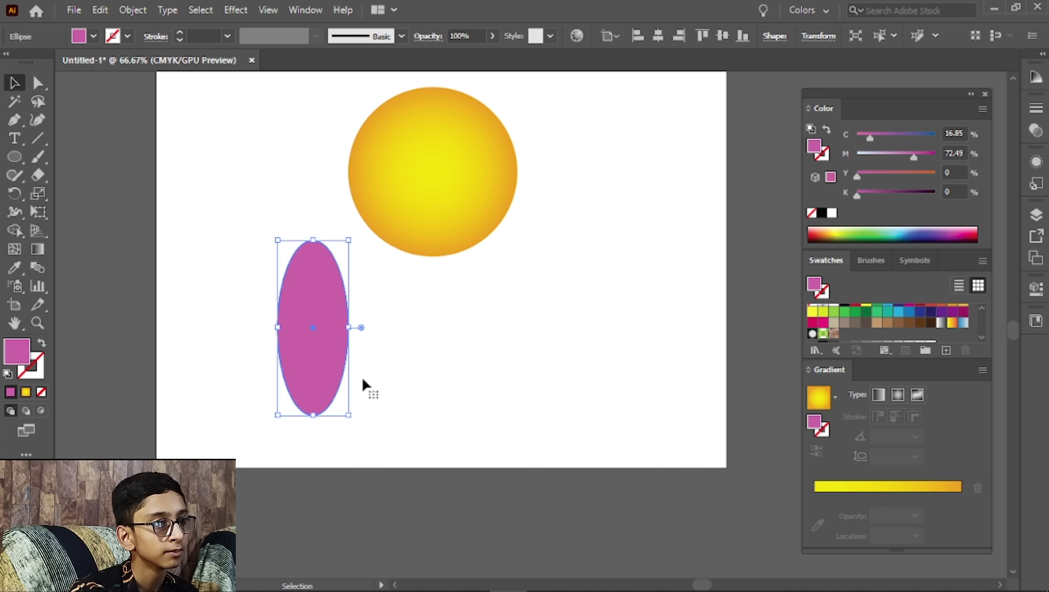
Step: Move the pink ellipse onto the circle's upper part, centred horizontally so that it sticks out above the circle
{"action": "left_click", "coordinate": [387, 387]}
{"action": "left_click_drag", "start_coordinate": [300, 351], "coordinate": [364, 270]}
{"action": "left_click", "coordinate": [556, 260]}
{"action": "scroll", "coordinate": [385, 415], "scroll_direction": "up", "scroll_amount": 3}
{"action": "left_click_drag", "start_coordinate": [384, 392], "coordinate": [383, 372]}
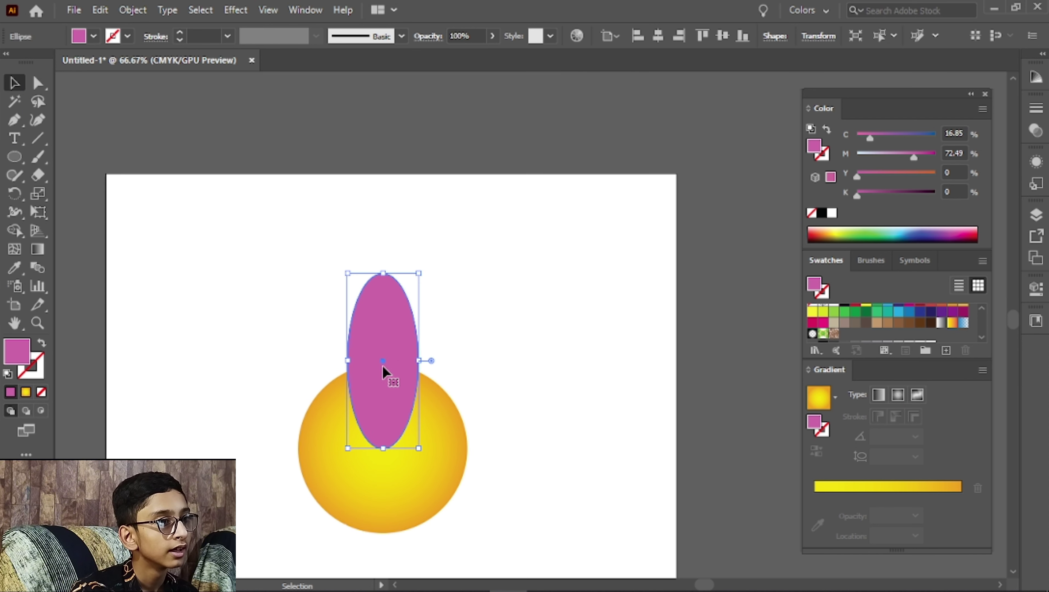
Step: Send the pink ellipse backward behind the circle and shift it slightly upward as a petal
{"action": "right_click", "coordinate": [383, 372]}
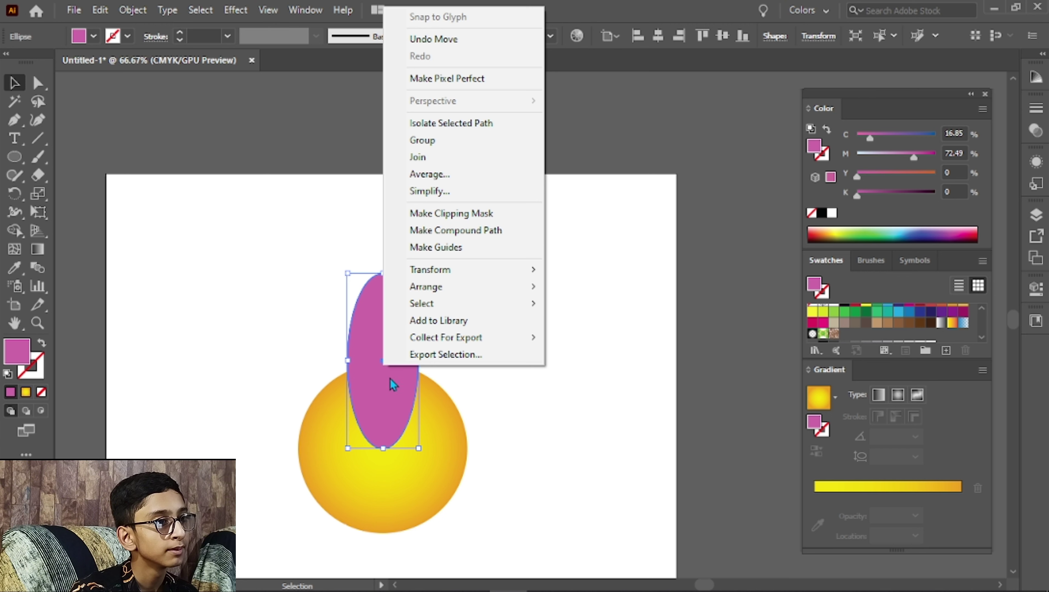
{"action": "mouse_move", "coordinate": [458, 298]}
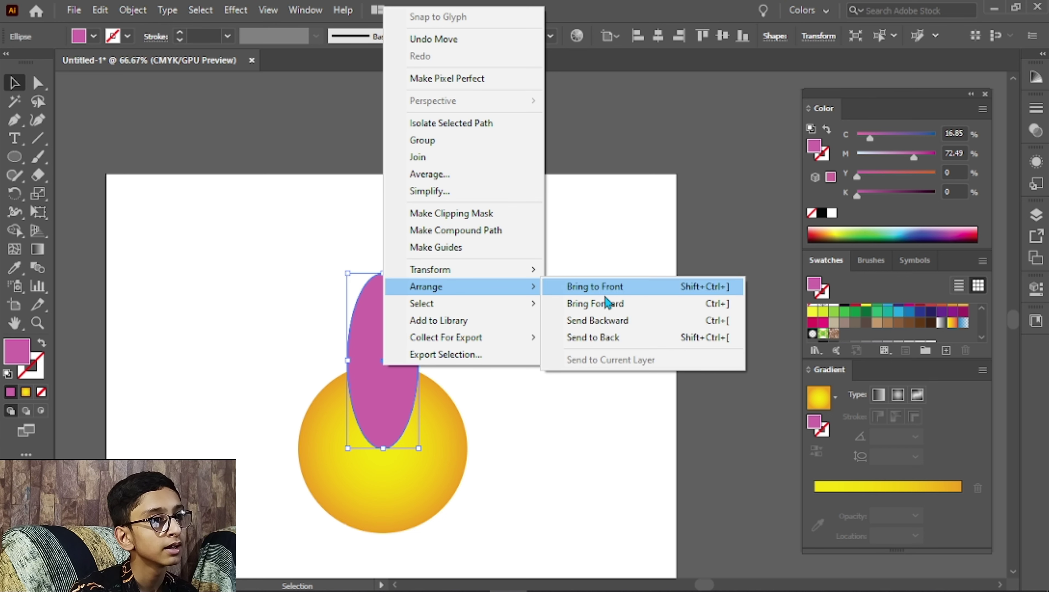
{"action": "left_click", "coordinate": [610, 321]}
{"action": "left_click", "coordinate": [265, 357]}
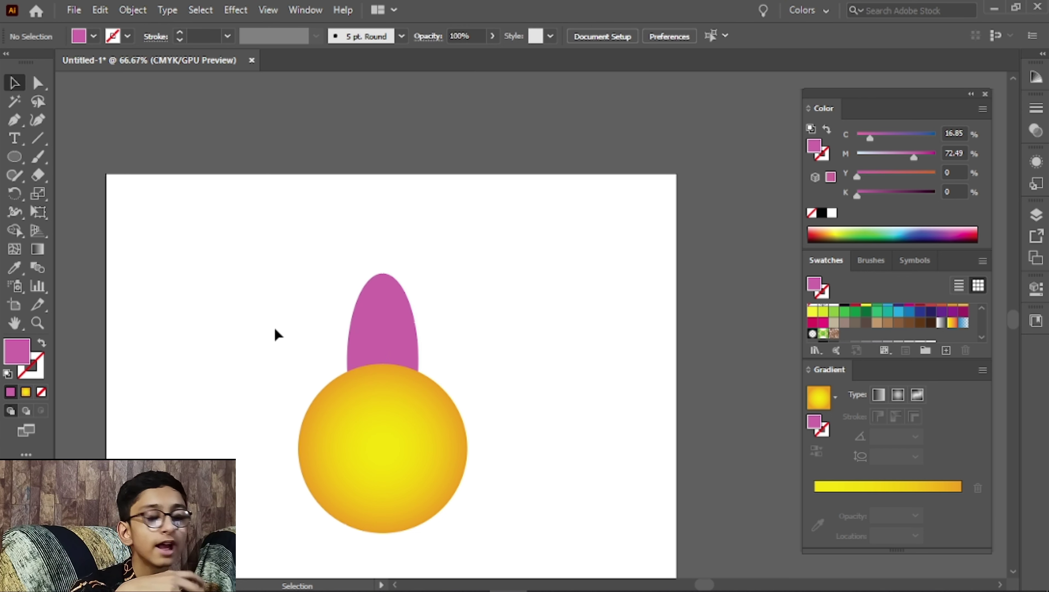
{"action": "left_click_drag", "start_coordinate": [375, 294], "coordinate": [368, 293]}
{"action": "left_click", "coordinate": [497, 325]}
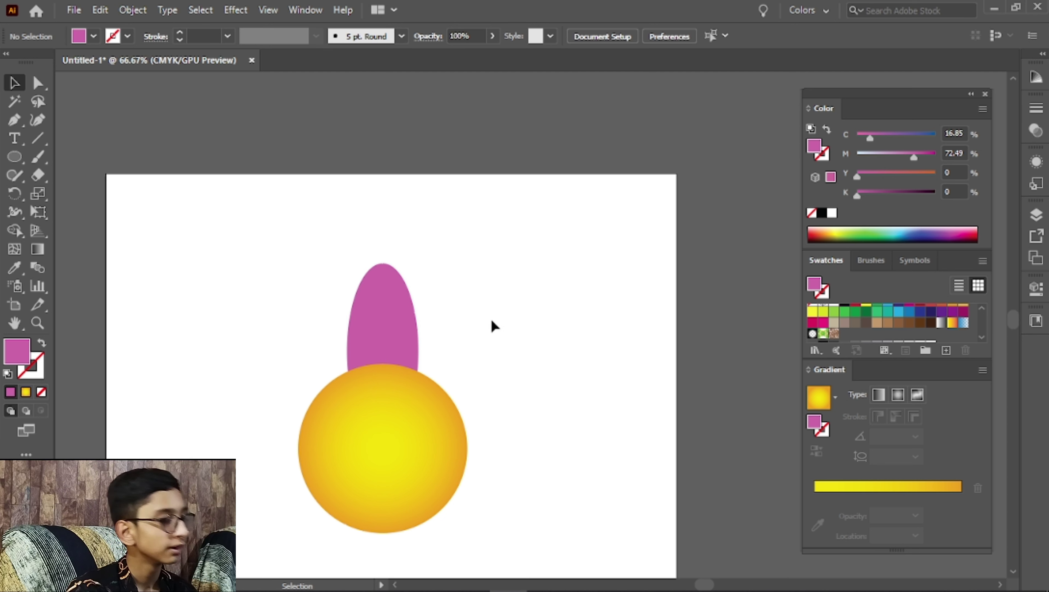
{"action": "left_click", "coordinate": [381, 311]}
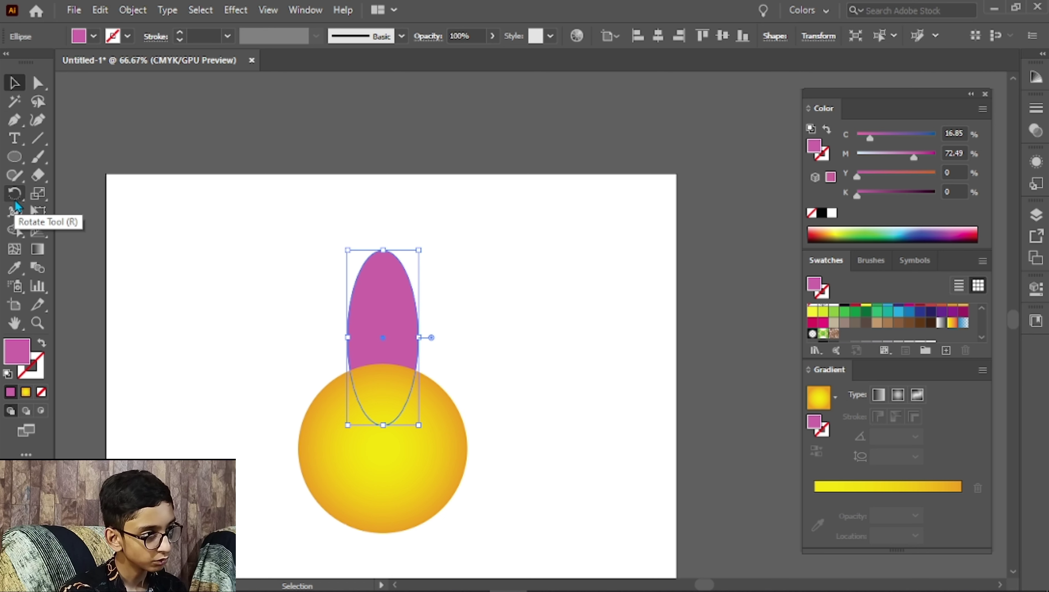
{"action": "key", "text": "r"}
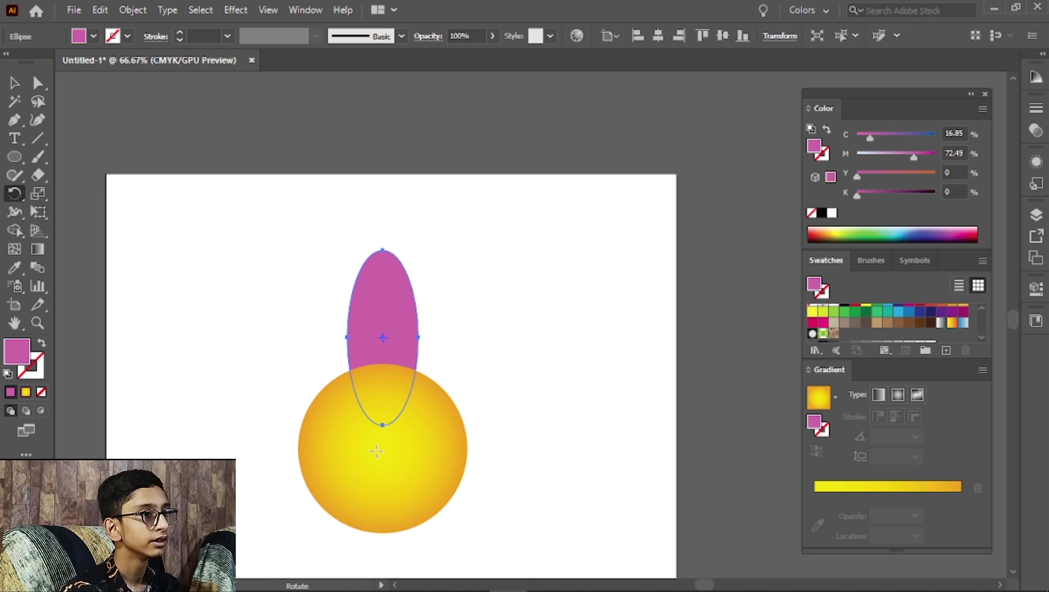
{"action": "left_click", "coordinate": [14, 84]}
{"action": "left_click", "coordinate": [469, 281]}
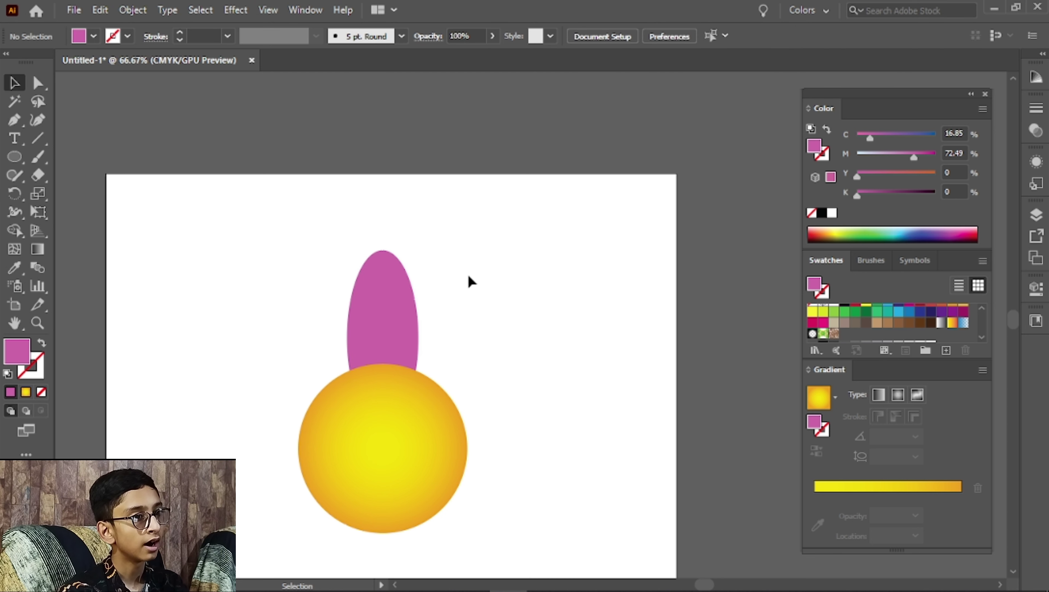
Step: Show the rulers and place a horizontal and a vertical guide crossing at the circle's centre
{"action": "key", "text": "ctrl+r"}
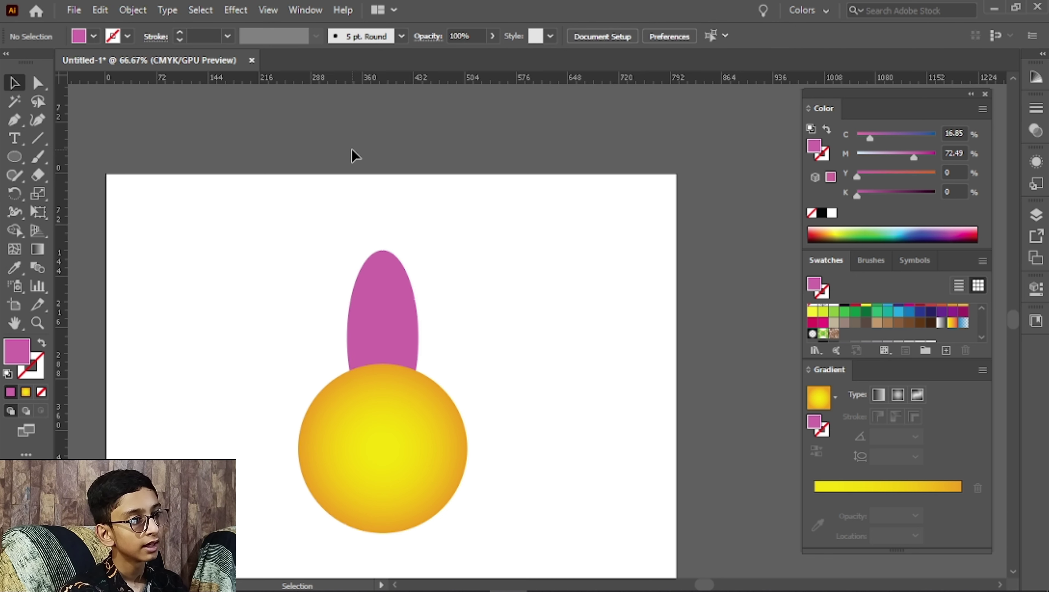
{"action": "left_click", "coordinate": [346, 421]}
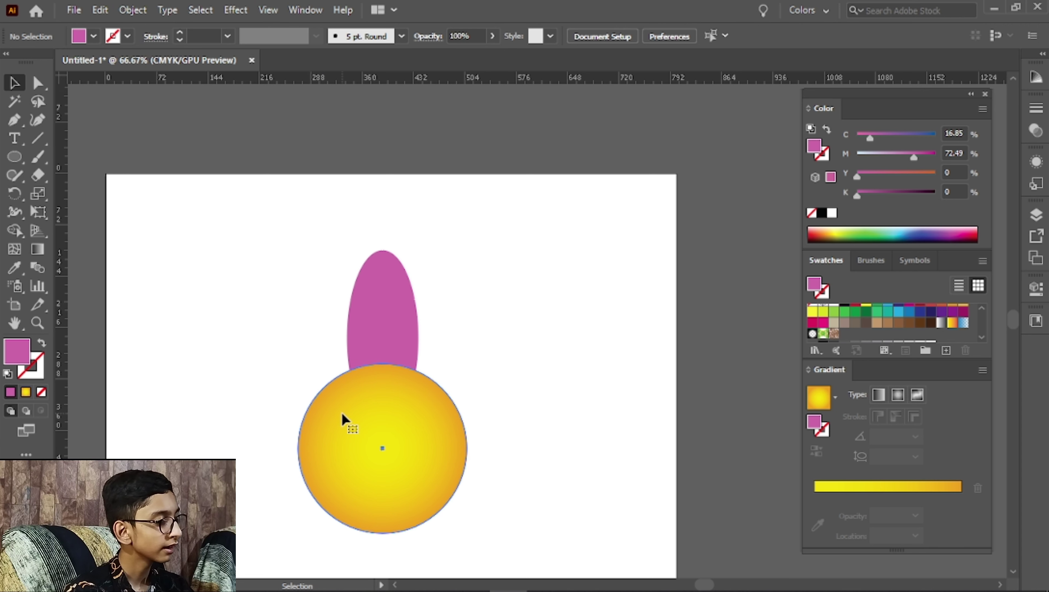
{"action": "left_click_drag", "start_coordinate": [375, 78], "coordinate": [381, 451]}
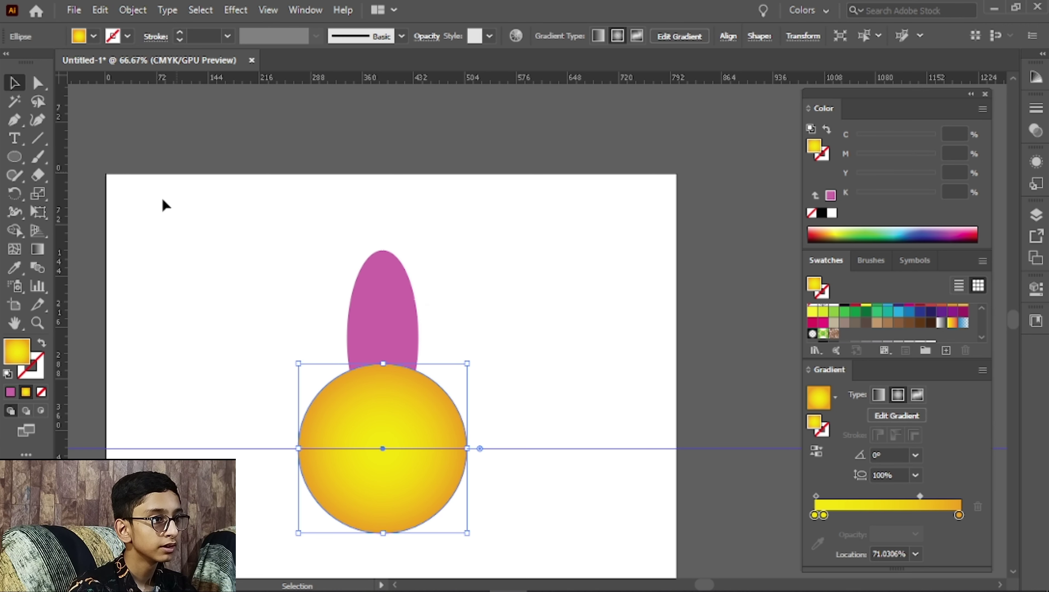
{"action": "left_click_drag", "start_coordinate": [62, 455], "coordinate": [383, 474]}
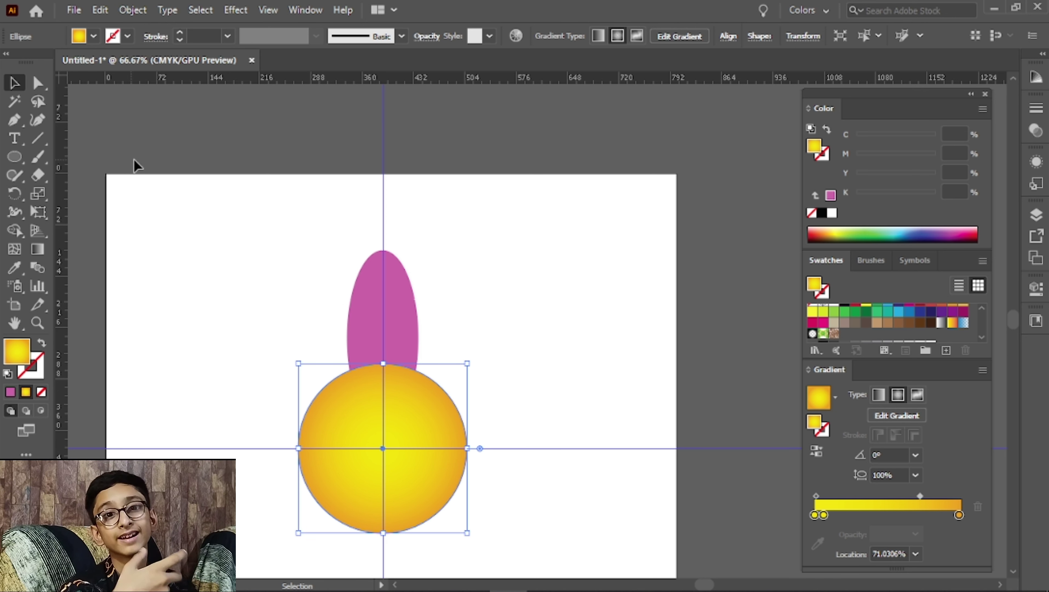
{"action": "left_click", "coordinate": [204, 274]}
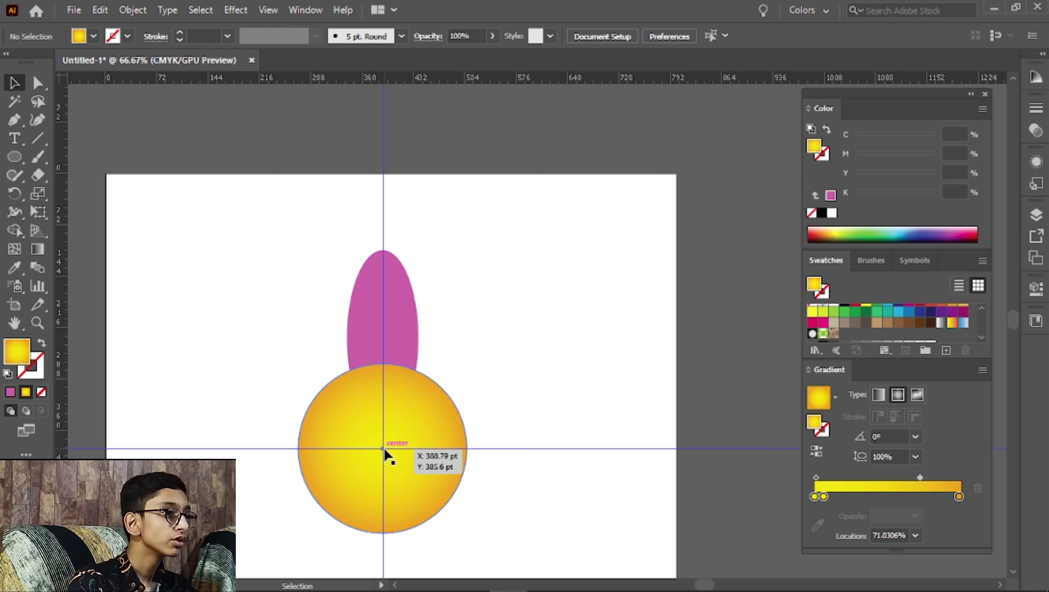
Step: Open the Rotate options for the pink petal with the pivot at the circle's centre
{"action": "left_click", "coordinate": [383, 315]}
{"action": "left_click", "coordinate": [14, 193]}
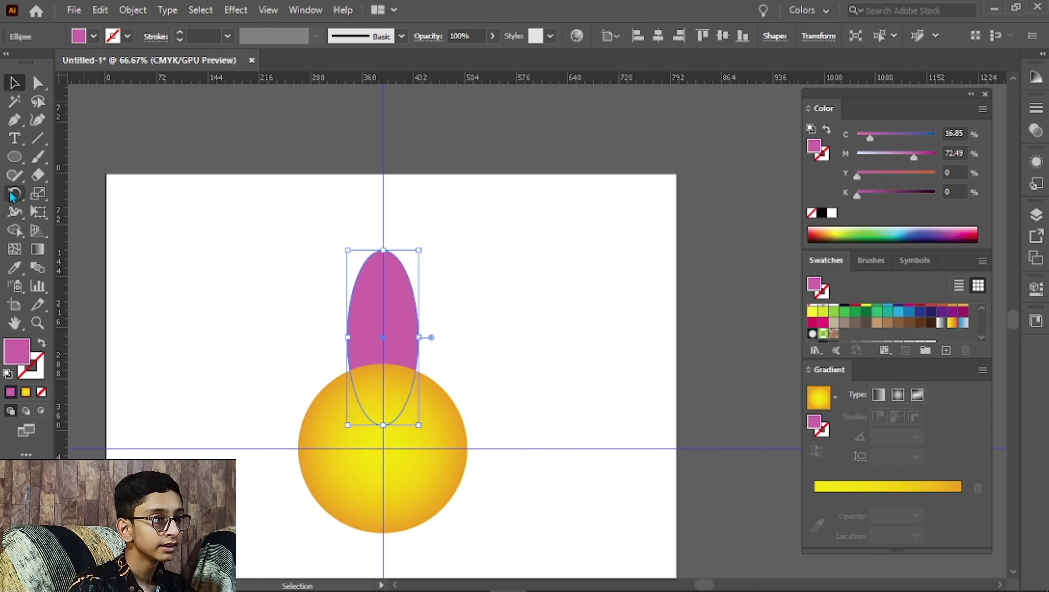
{"action": "left_click", "coordinate": [383, 448], "text": "alt"}
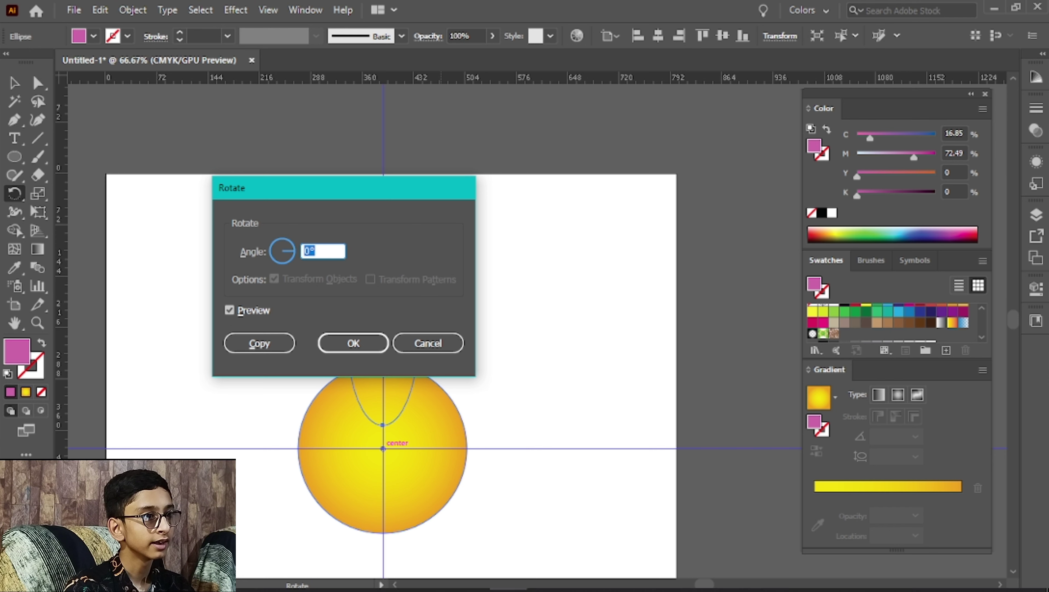
Step: Switch to Calculator and divide 360 by 15 to work out the rotation angle between petals
{"action": "left_click", "coordinate": [584, 577]}
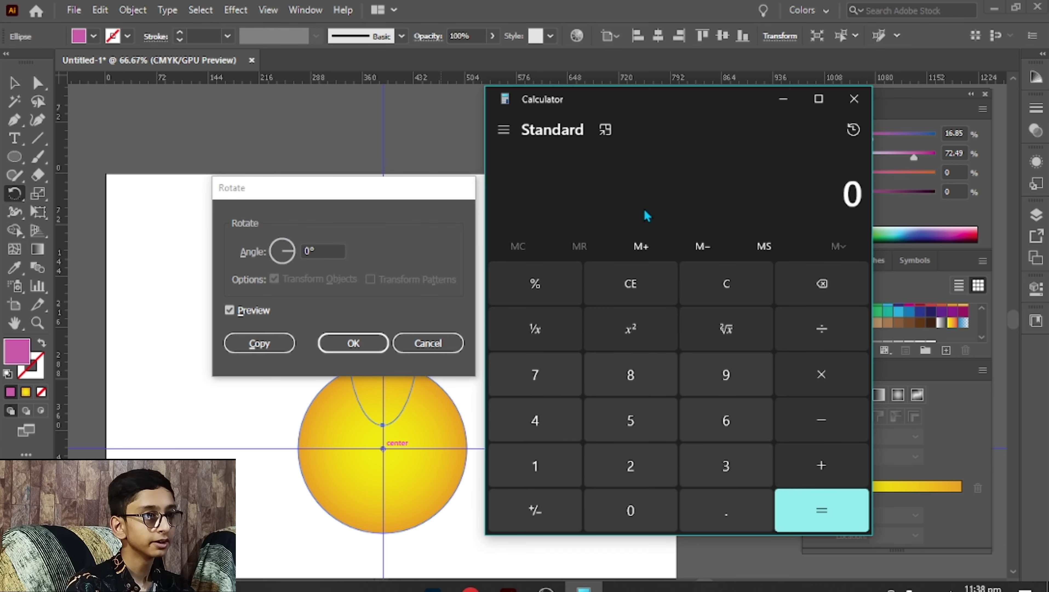
{"action": "type", "text": "360"}
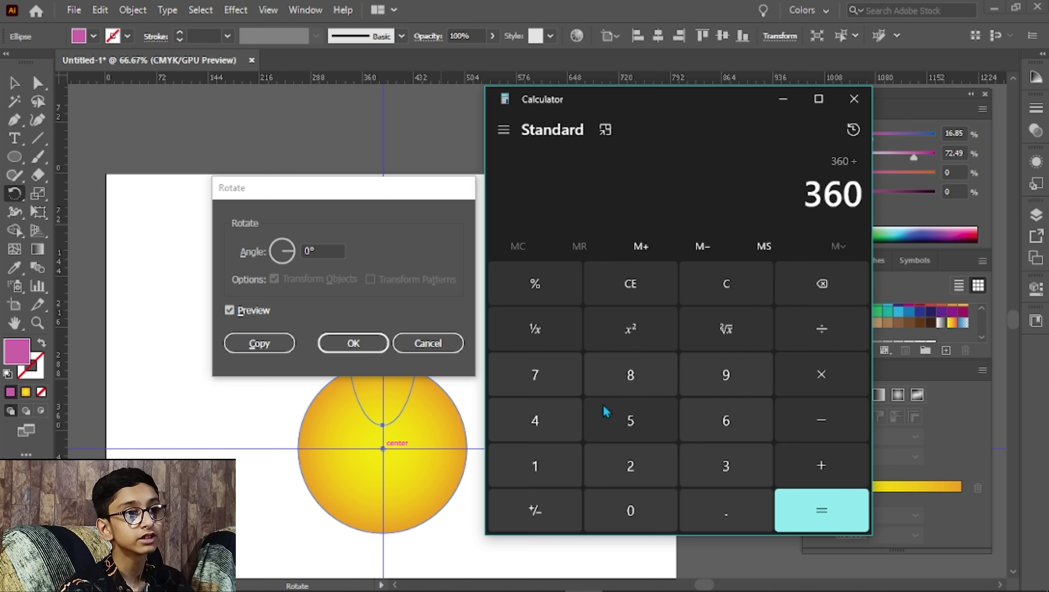
{"action": "left_click", "coordinate": [538, 470]}
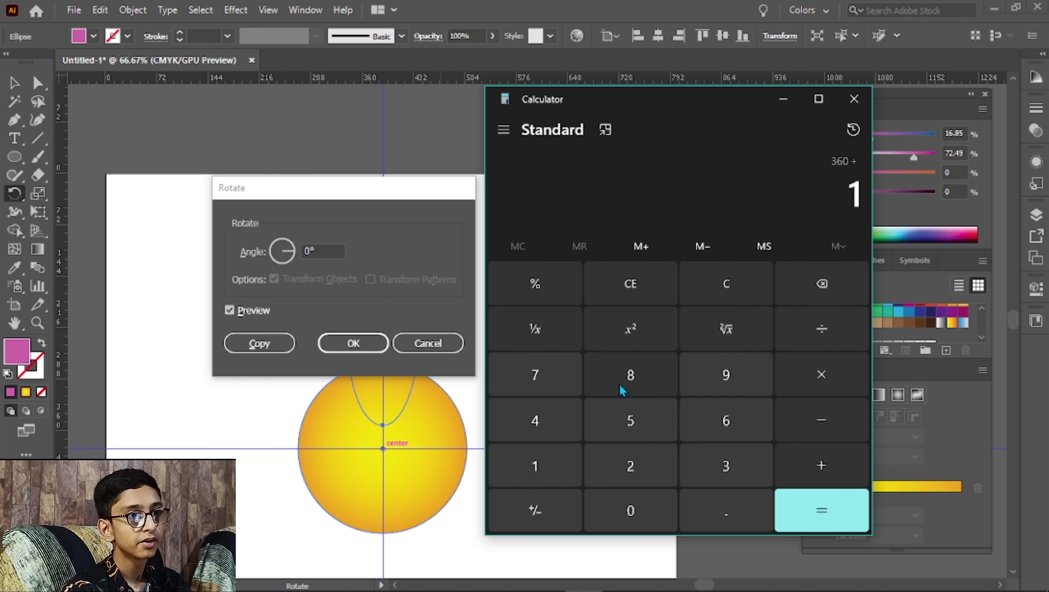
{"action": "left_click", "coordinate": [626, 412]}
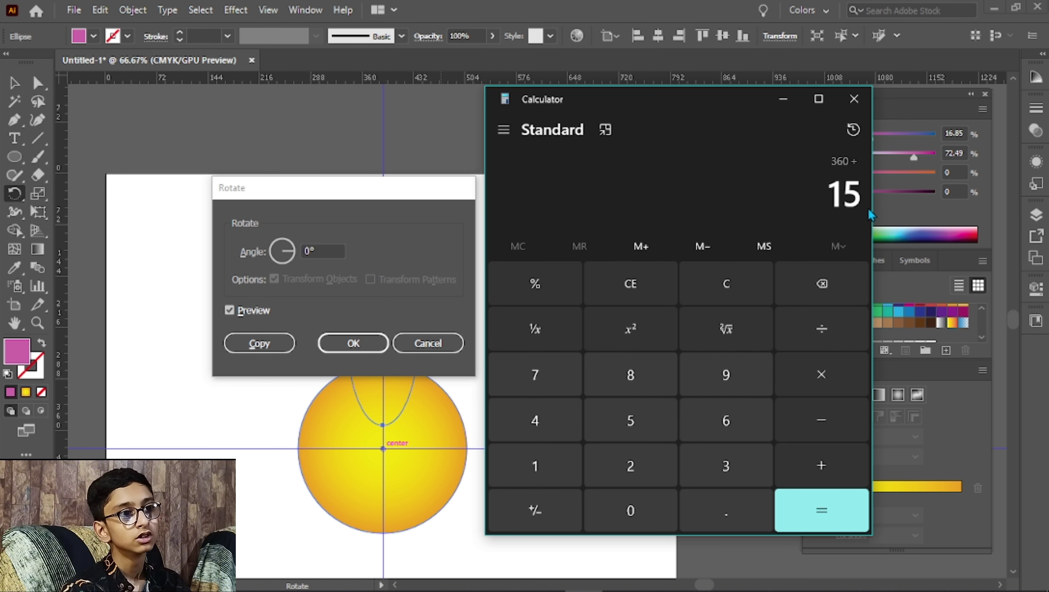
{"action": "left_click", "coordinate": [804, 504]}
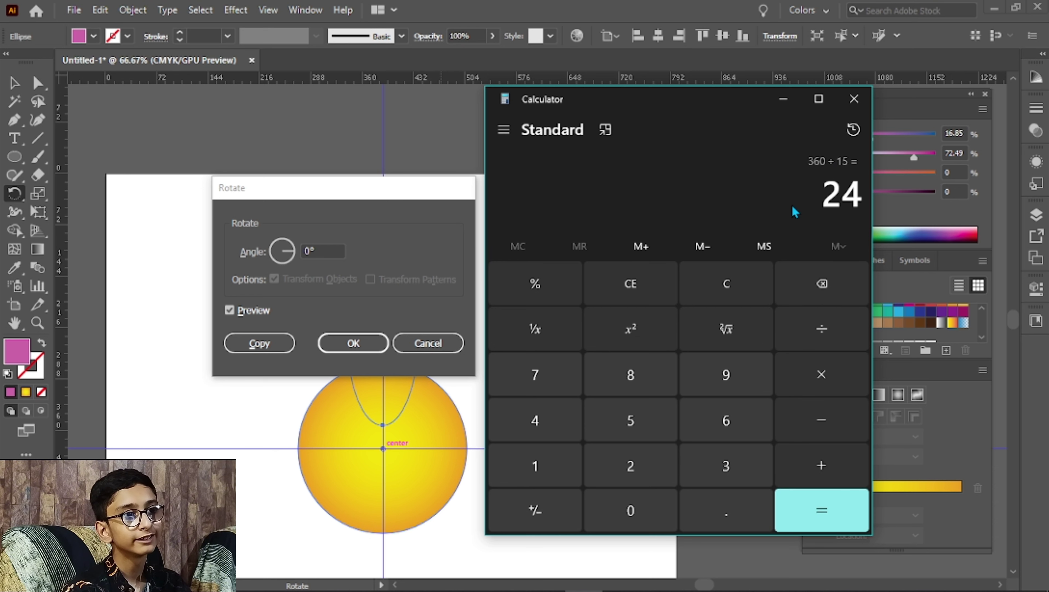
{"action": "left_click_drag", "start_coordinate": [833, 195], "coordinate": [856, 195]}
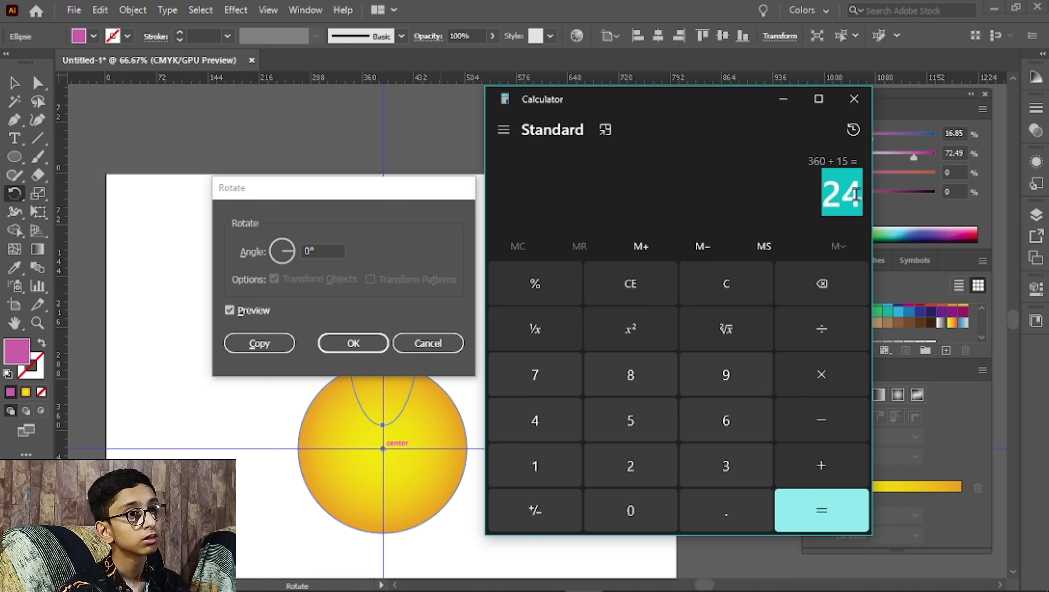
Step: Create a copy of the petal rotated by 24° about the circle's centre
{"action": "left_click", "coordinate": [334, 248]}
{"action": "type", "text": "24"}
{"action": "left_click", "coordinate": [249, 345]}
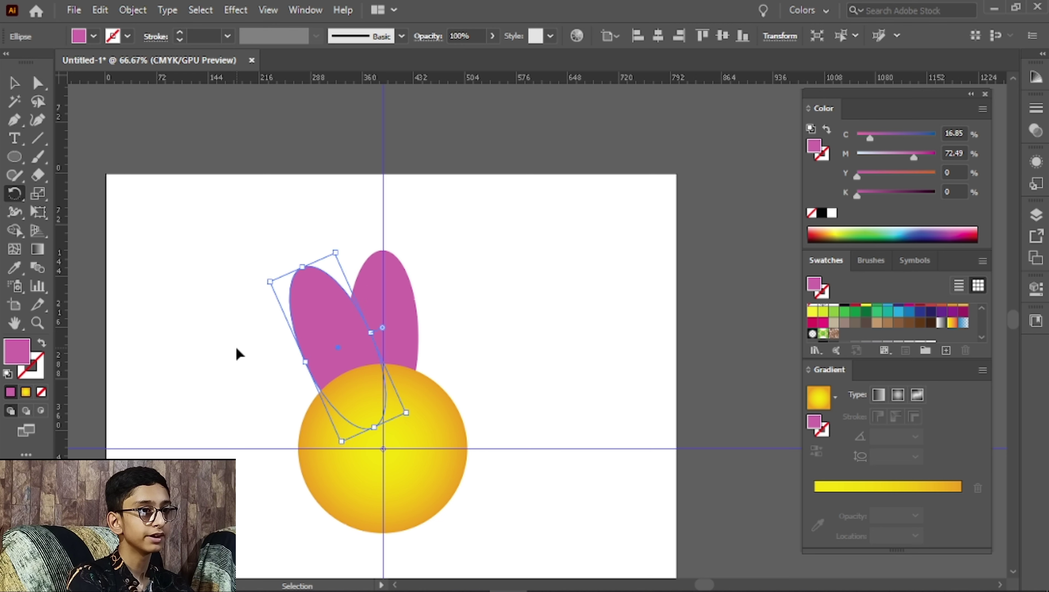
Step: Repeat the rotated petal copy until petals surround the whole circle, and clear the selection
{"action": "key", "text": "ctrl+d"}
{"action": "key", "text": "ctrl+d"}
{"action": "key", "text": "ctrl+d"}
{"action": "key", "text": "ctrl+d"}
{"action": "key", "text": "ctrl+d"}
{"action": "key", "text": "ctrl+d"}
{"action": "key", "text": "ctrl+d"}
{"action": "key", "text": "ctrl+d"}
{"action": "key", "text": "ctrl+d"}
{"action": "key", "text": "ctrl+d"}
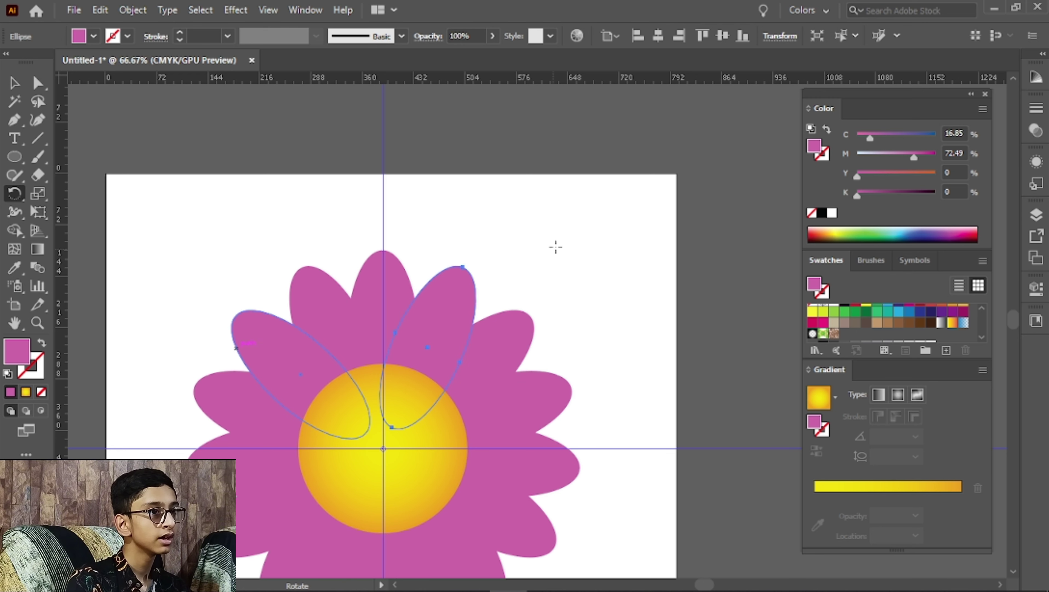
{"action": "scroll", "coordinate": [511, 199], "scroll_direction": "down", "scroll_amount": 2}
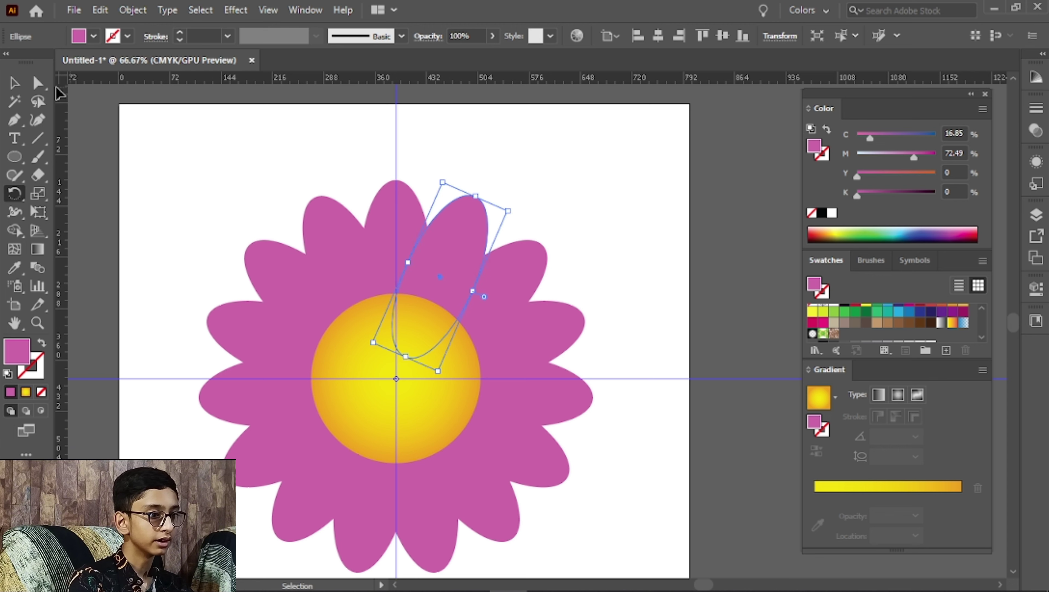
{"action": "left_click", "coordinate": [14, 83]}
{"action": "left_click", "coordinate": [182, 109]}
Step: Examine the ring of petals up close and as a whole for even spacing
{"action": "scroll", "coordinate": [305, 224], "scroll_direction": "down", "scroll_amount": 3}
{"action": "scroll", "coordinate": [314, 280], "scroll_direction": "up", "scroll_amount": 3}
{"action": "scroll", "coordinate": [315, 280], "scroll_direction": "up", "scroll_amount": 3}
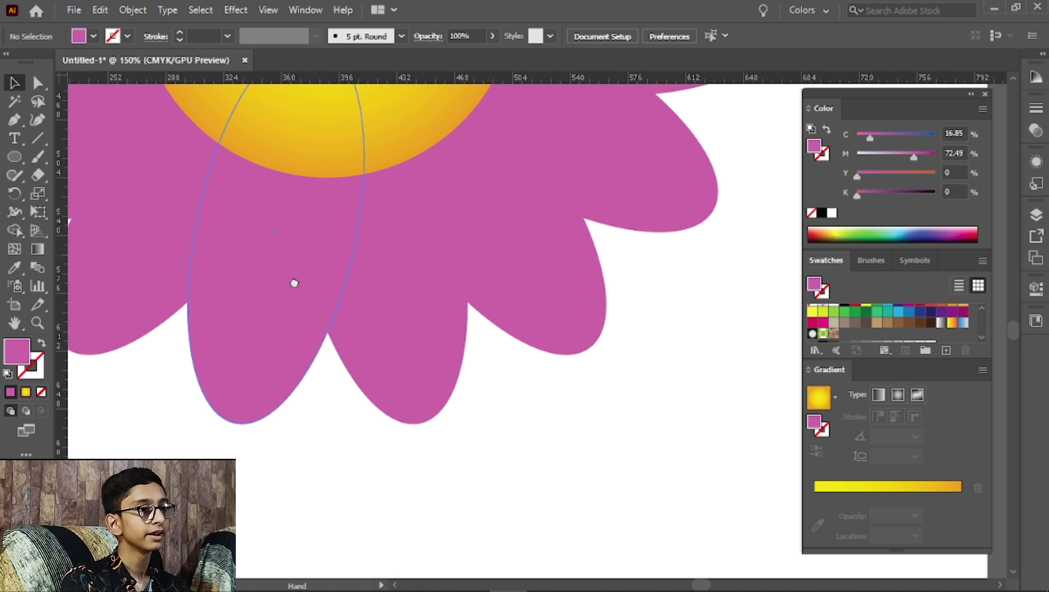
{"action": "scroll", "coordinate": [334, 379], "scroll_direction": "down", "scroll_amount": 4}
{"action": "scroll", "coordinate": [335, 379], "scroll_direction": "down", "scroll_amount": 1}
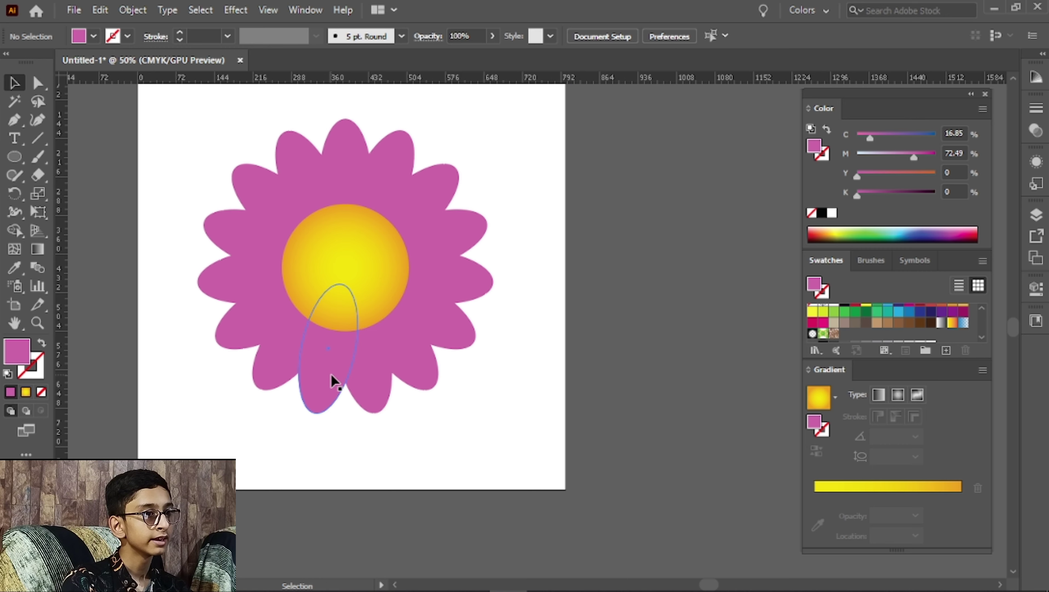
{"action": "scroll", "coordinate": [335, 379], "scroll_direction": "down", "scroll_amount": 1}
{"action": "scroll", "coordinate": [386, 362], "scroll_direction": "up", "scroll_amount": 2}
Step: Give the petal just right of the centre's top a linear gradient with only pink stops at 0% and 100%
{"action": "left_click", "coordinate": [478, 304]}
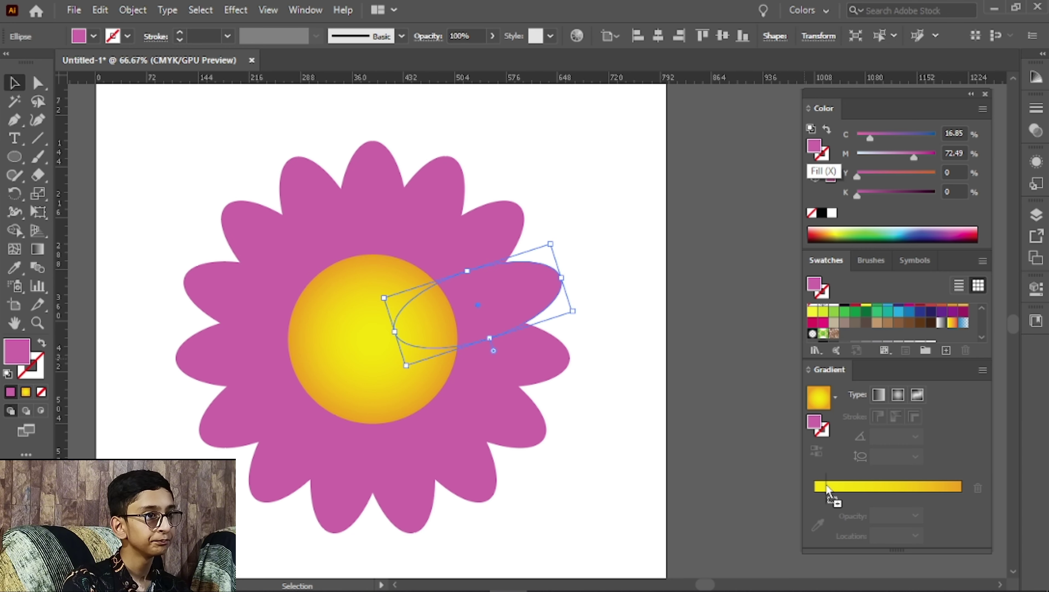
{"action": "left_click", "coordinate": [827, 495]}
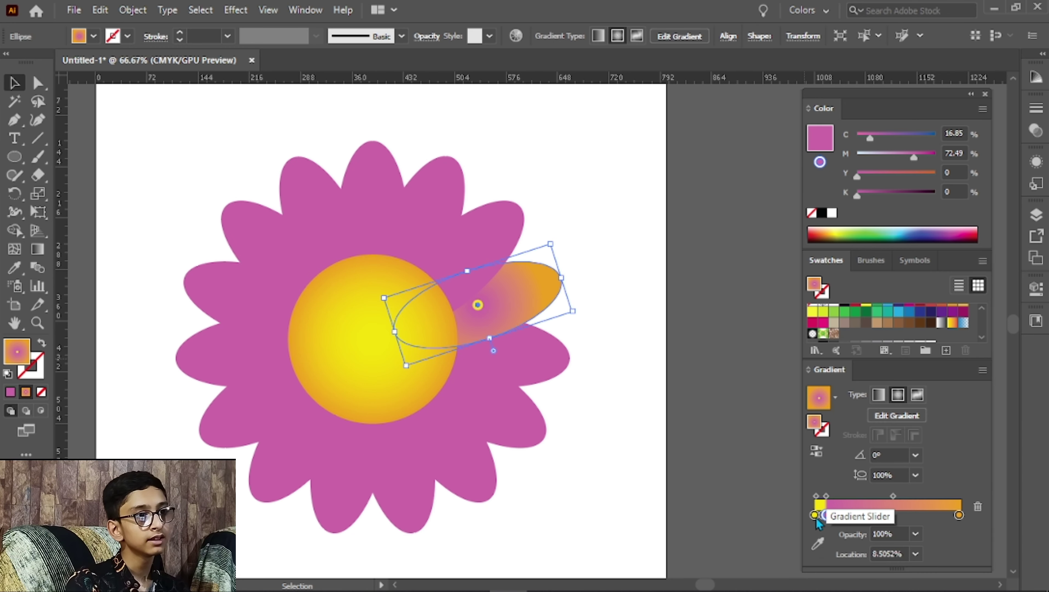
{"action": "left_click", "coordinate": [810, 537]}
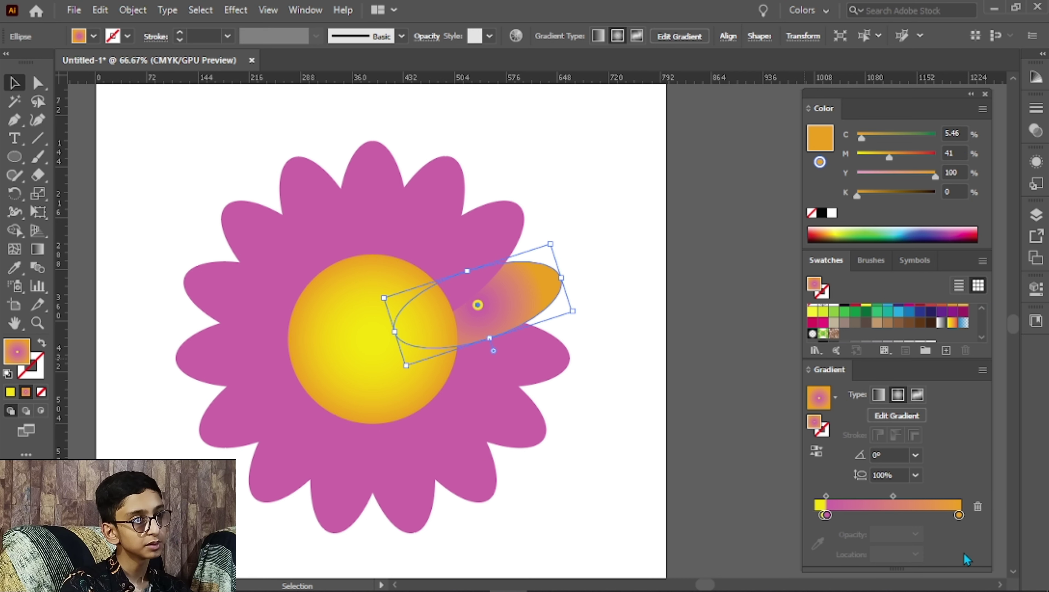
{"action": "left_click_drag", "start_coordinate": [826, 516], "coordinate": [858, 515]}
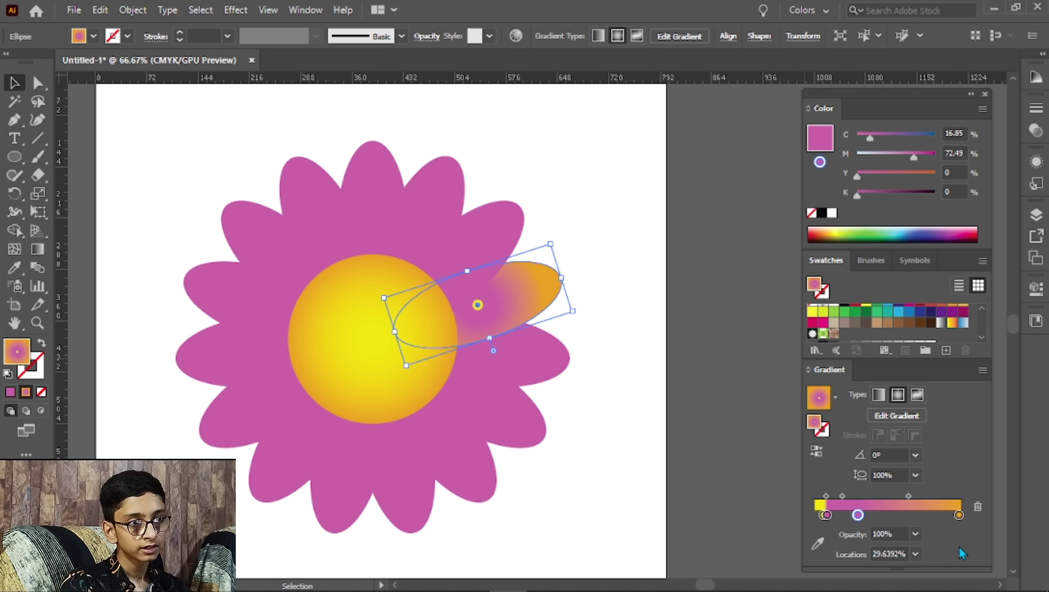
{"action": "left_click_drag", "start_coordinate": [959, 515], "coordinate": [965, 551]}
{"action": "left_click_drag", "start_coordinate": [826, 515], "coordinate": [960, 514]}
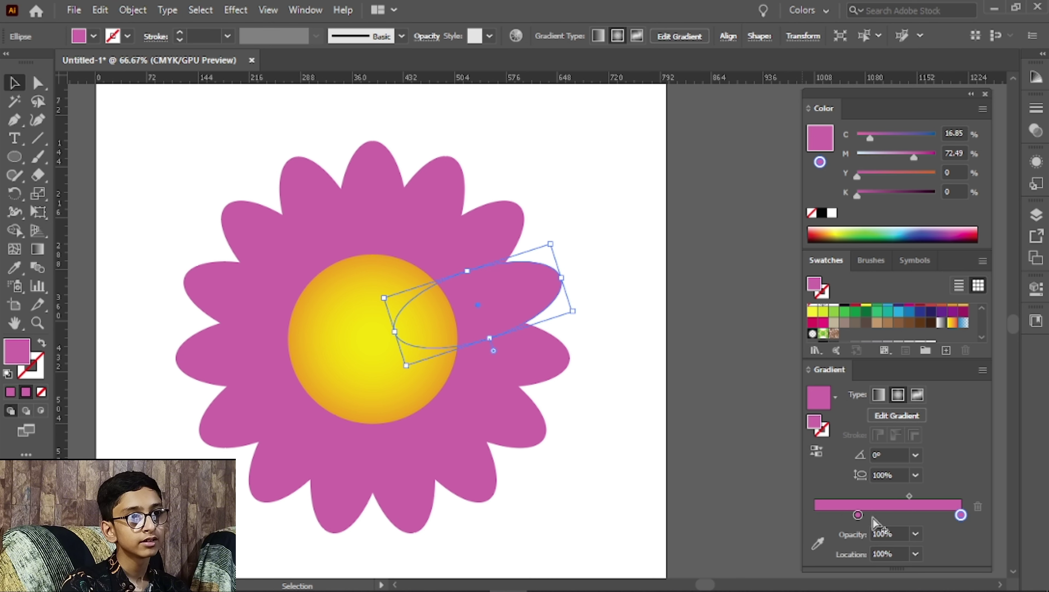
{"action": "left_click_drag", "start_coordinate": [858, 515], "coordinate": [815, 515]}
{"action": "scroll", "coordinate": [543, 393], "scroll_direction": "down", "scroll_amount": 4}
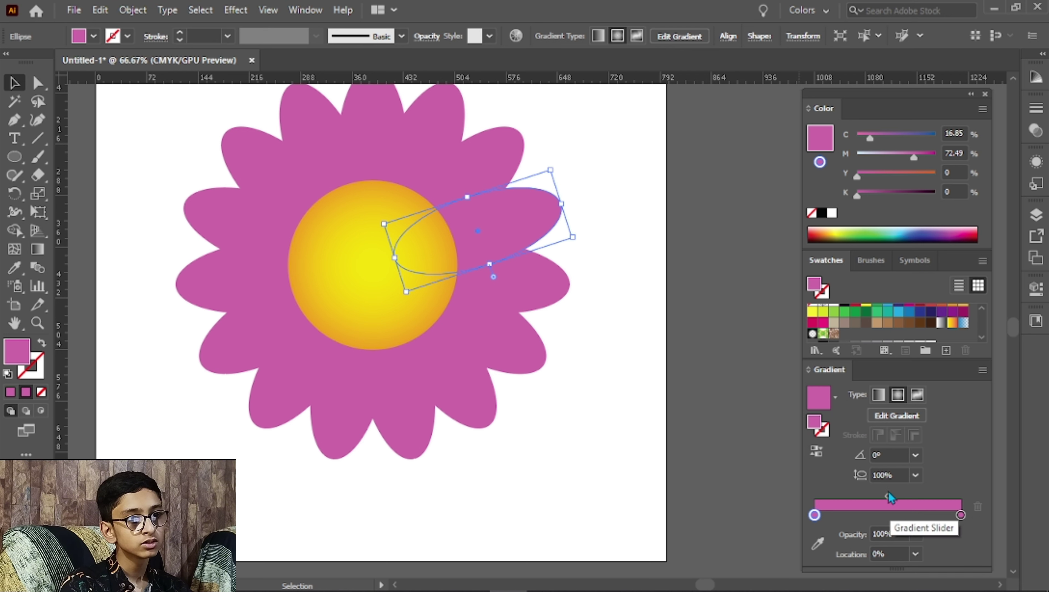
{"action": "left_click", "coordinate": [880, 399]}
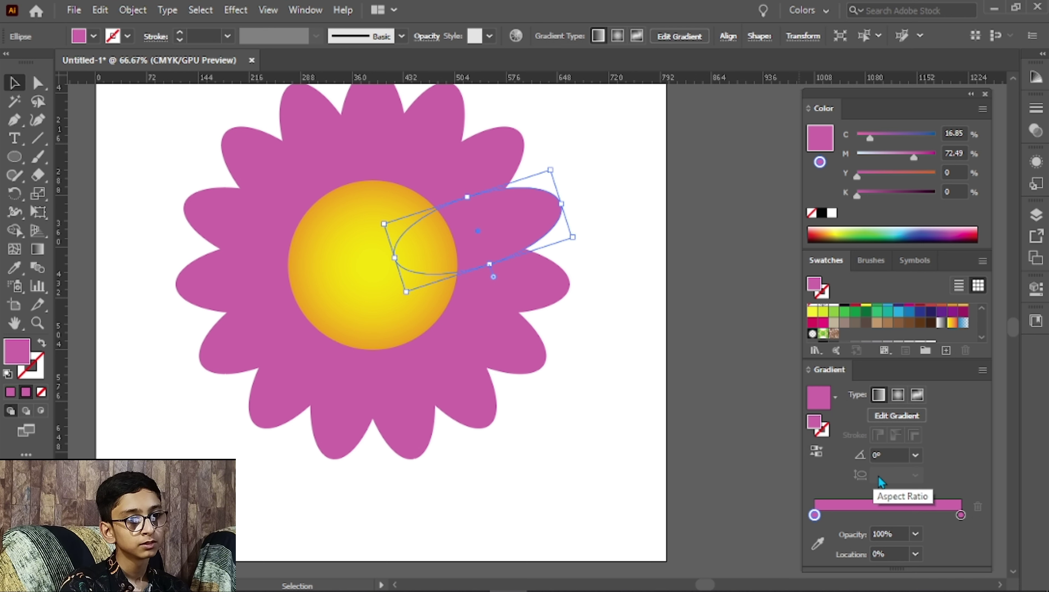
Step: Darken the petal gradient's end stop at 100% by setting magenta to 84% and black to 4%
{"action": "double_click", "coordinate": [961, 517]}
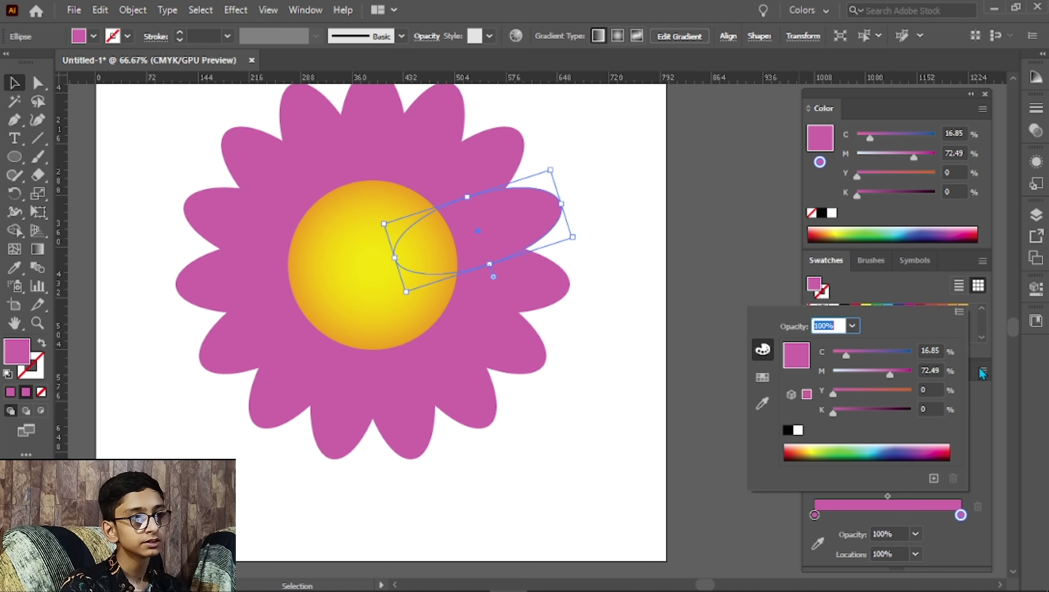
{"action": "left_click", "coordinate": [990, 408]}
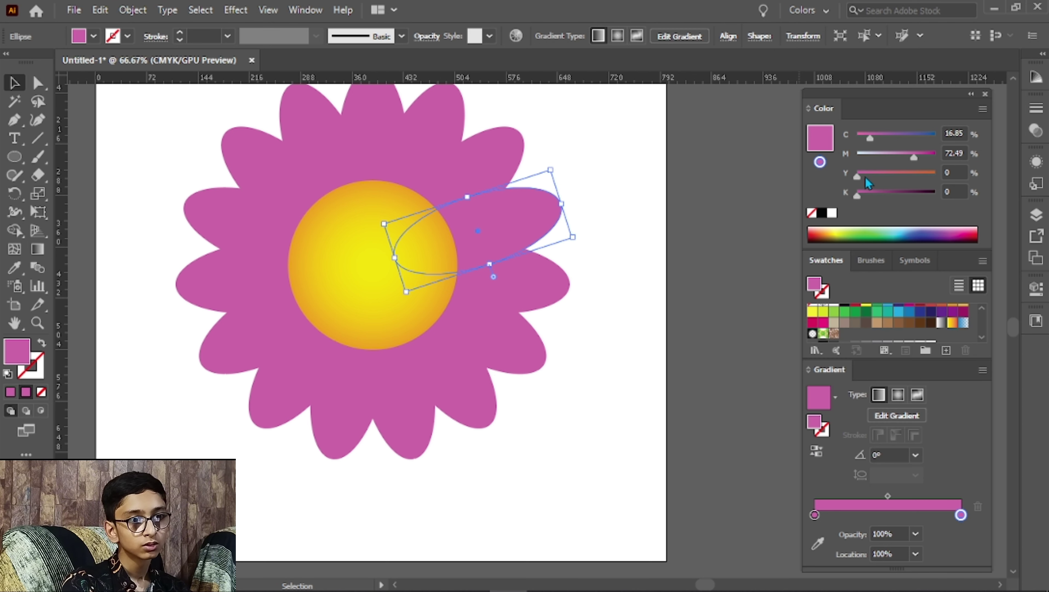
{"action": "mouse_move", "coordinate": [857, 195]}
{"action": "left_mouse_down"}
{"action": "mouse_move", "coordinate": [887, 199]}
{"action": "mouse_move", "coordinate": [862, 198]}
{"action": "left_mouse_up"}
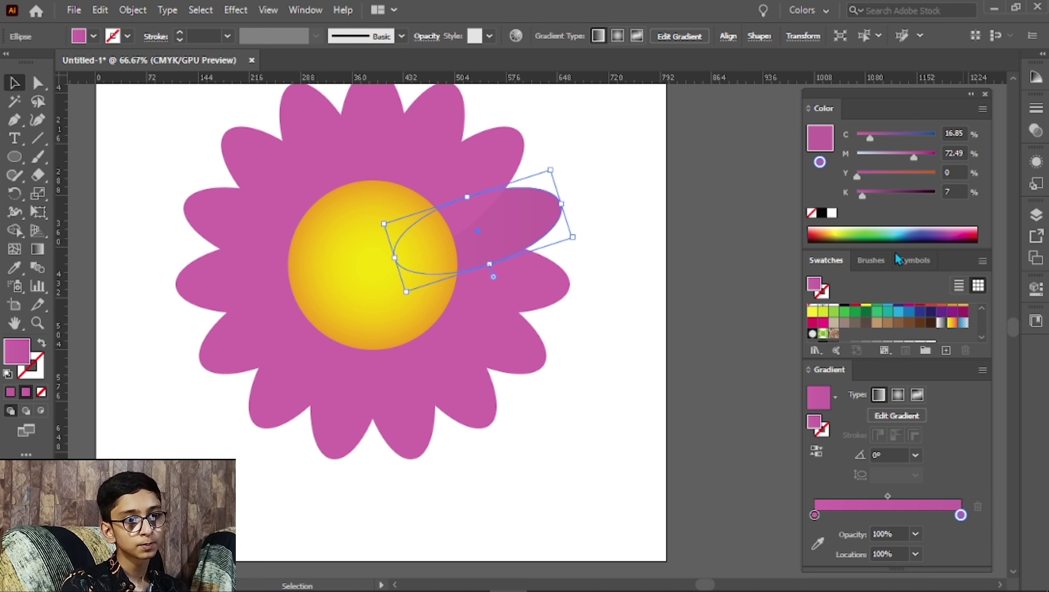
{"action": "left_click_drag", "start_coordinate": [862, 197], "coordinate": [869, 198]}
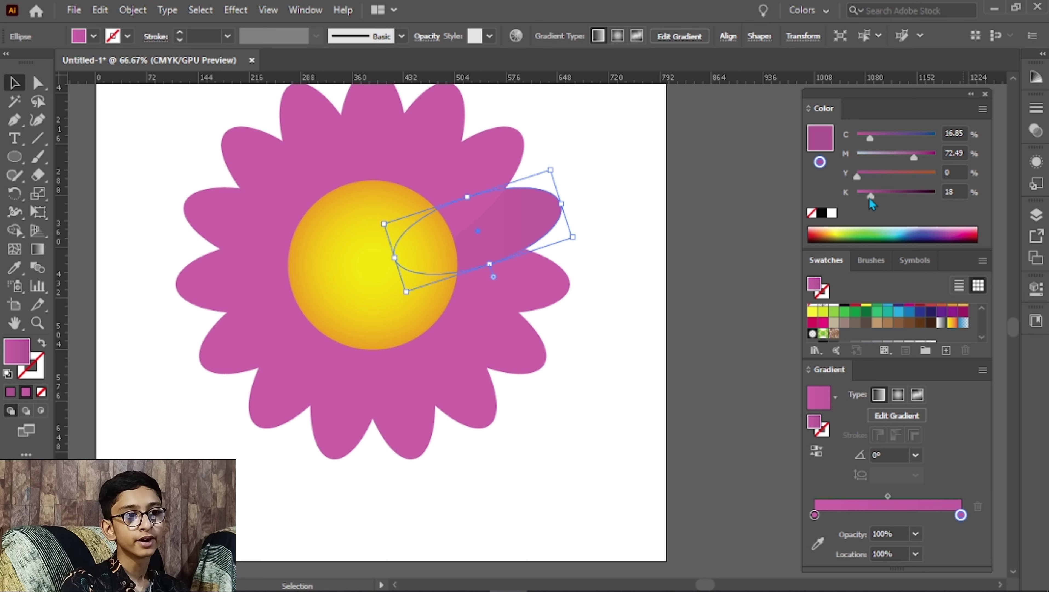
{"action": "left_click", "coordinate": [864, 194]}
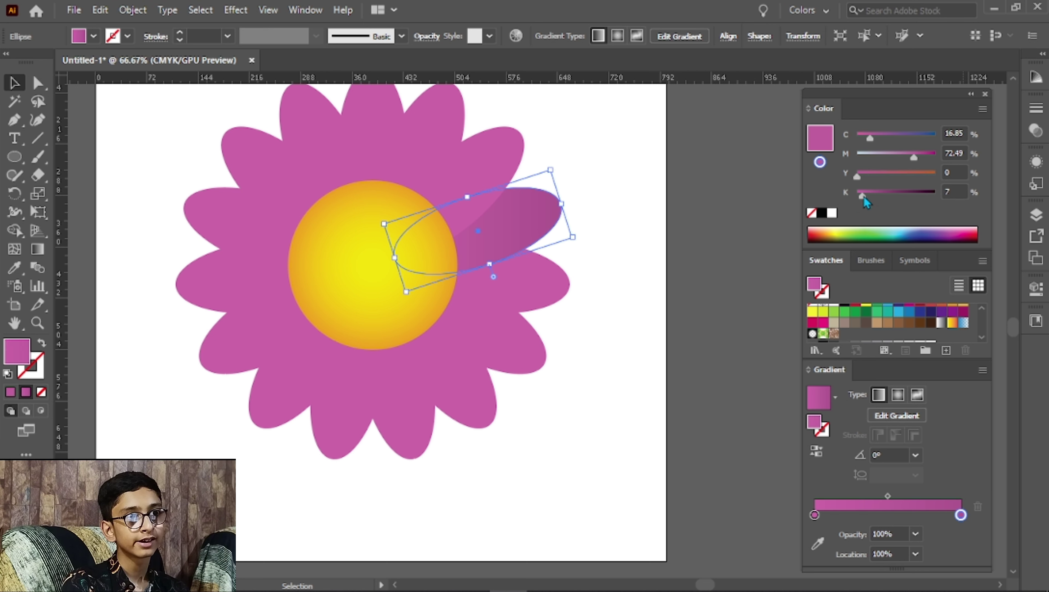
{"action": "left_click_drag", "start_coordinate": [861, 198], "coordinate": [860, 195]}
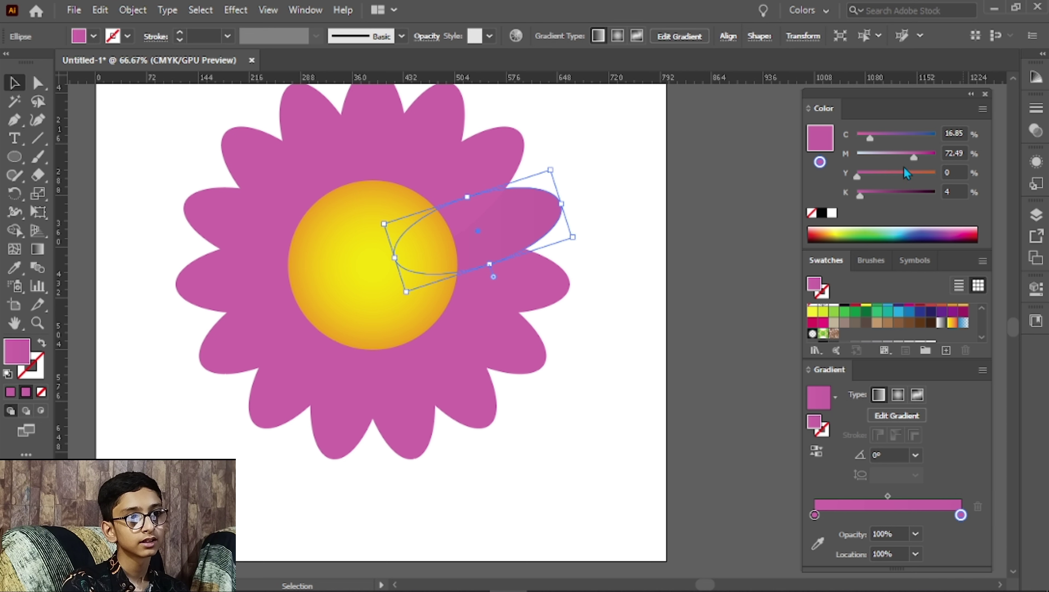
{"action": "left_click_drag", "start_coordinate": [917, 159], "coordinate": [923, 163]}
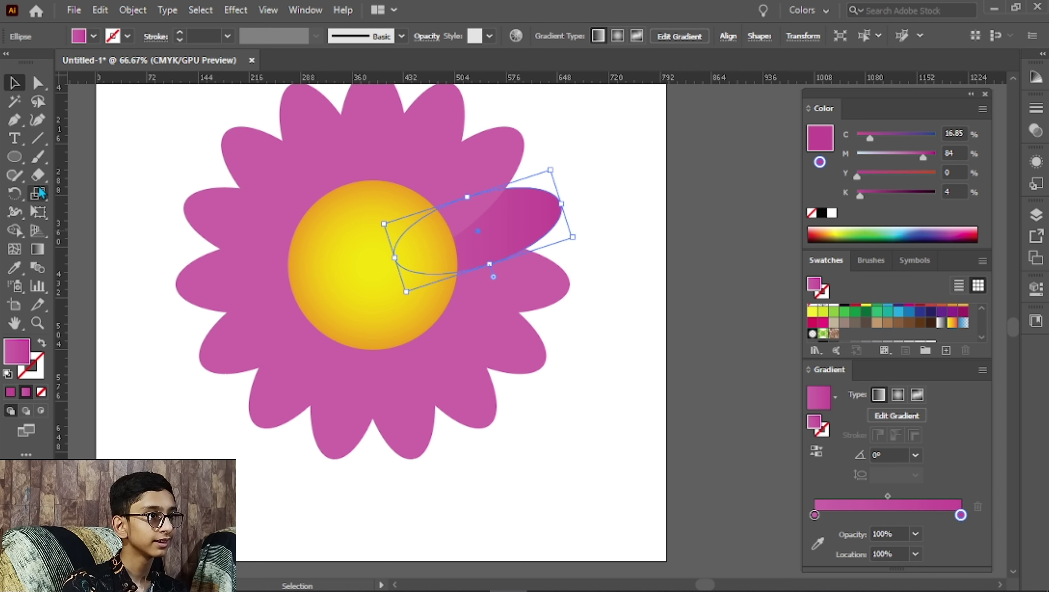
{"action": "left_click", "coordinate": [14, 269]}
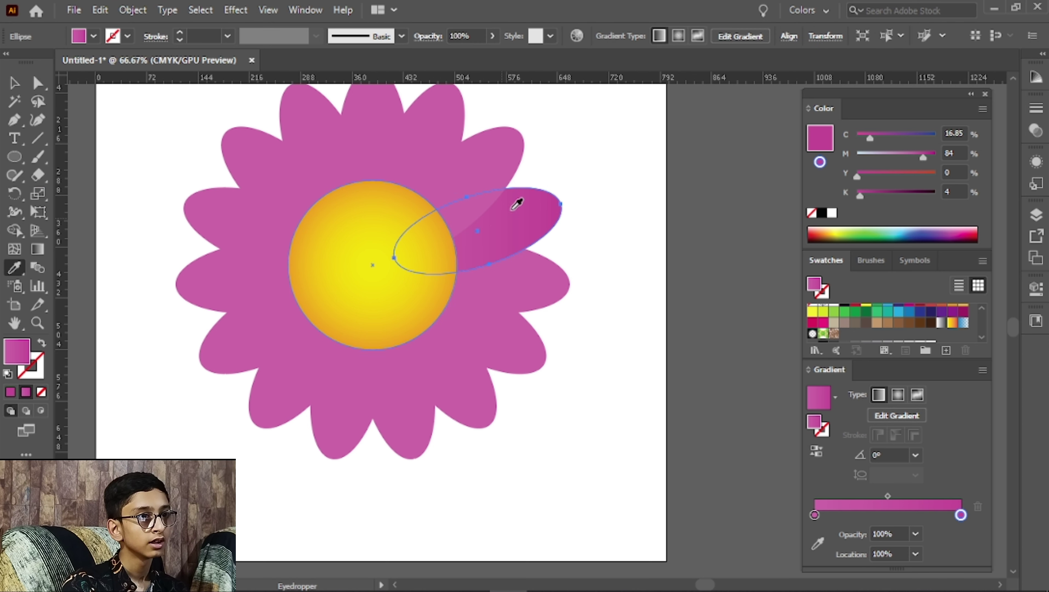
{"action": "left_click", "coordinate": [507, 156]}
{"action": "key", "text": "ctrl+z"}
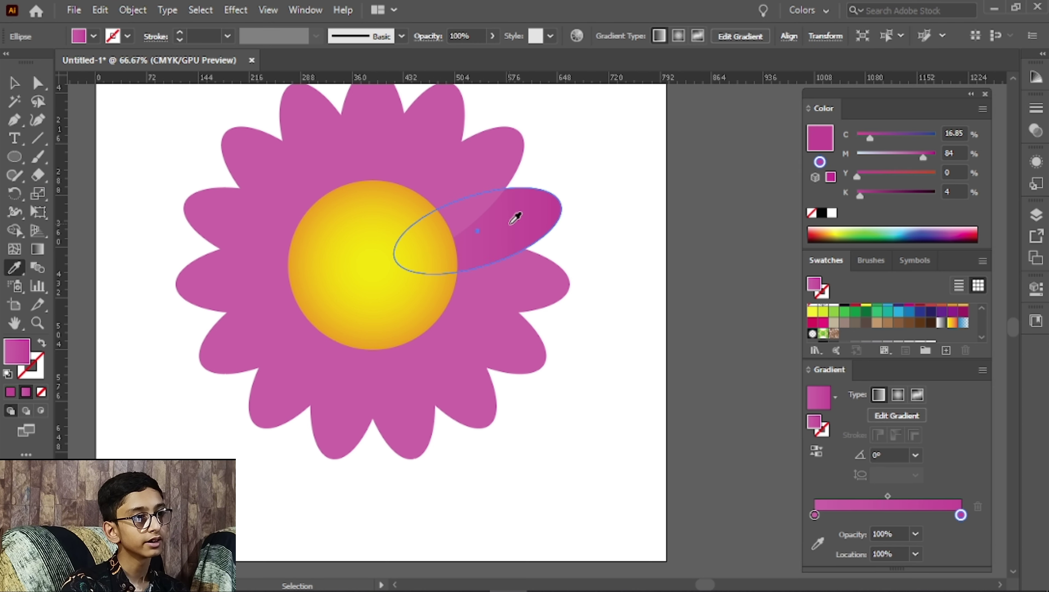
{"action": "key", "text": "ctrl+z"}
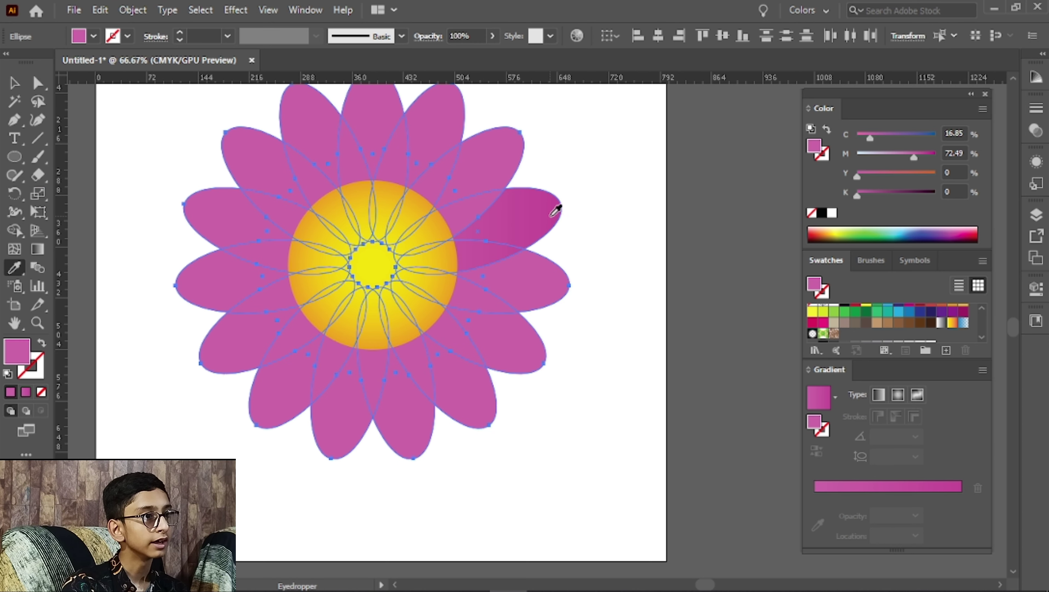
Step: Copy the gradient petal's fill to all the solid pink petals with the Eyedropper, and clear the selection
{"action": "left_click", "coordinate": [553, 213]}
{"action": "left_click", "coordinate": [14, 85]}
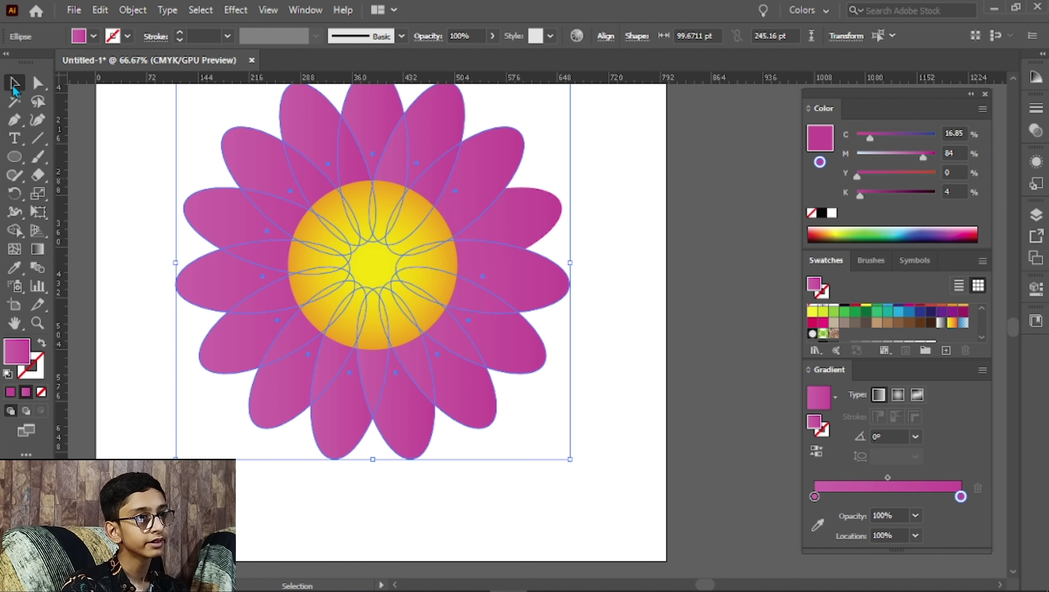
{"action": "left_click", "coordinate": [124, 177]}
Step: Scale the whole flower down and place it in the upper half of the artboard
{"action": "scroll", "coordinate": [156, 203], "scroll_direction": "down", "scroll_amount": 4}
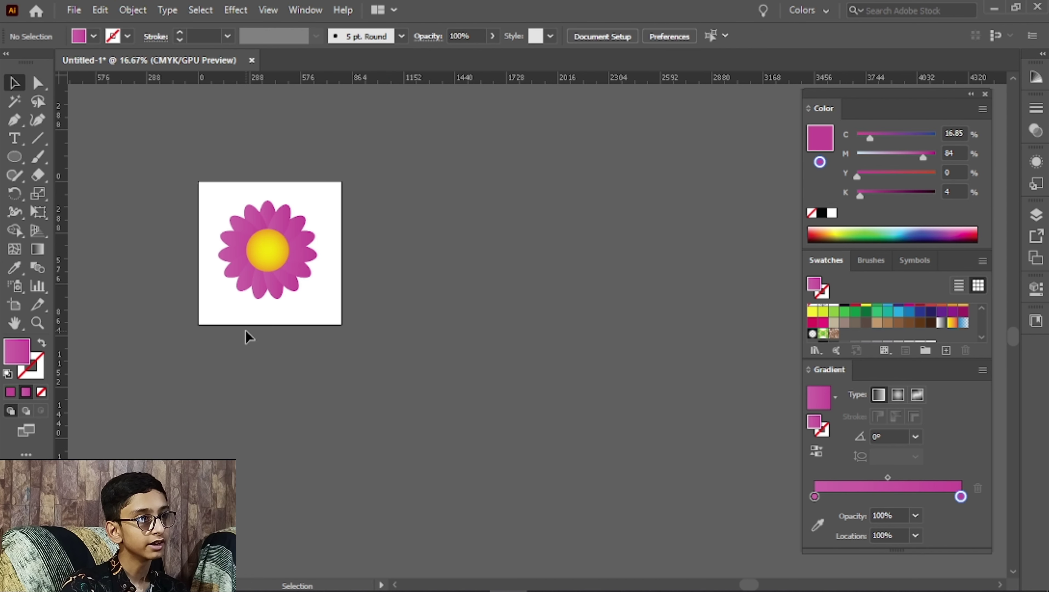
{"action": "scroll", "coordinate": [241, 346], "scroll_direction": "up", "scroll_amount": 4}
{"action": "scroll", "coordinate": [305, 251], "scroll_direction": "up", "scroll_amount": 6}
{"action": "left_click_drag", "start_coordinate": [328, 265], "coordinate": [348, 367]}
{"action": "left_click_drag", "start_coordinate": [126, 196], "coordinate": [418, 517]}
{"action": "left_click", "coordinate": [499, 391]}
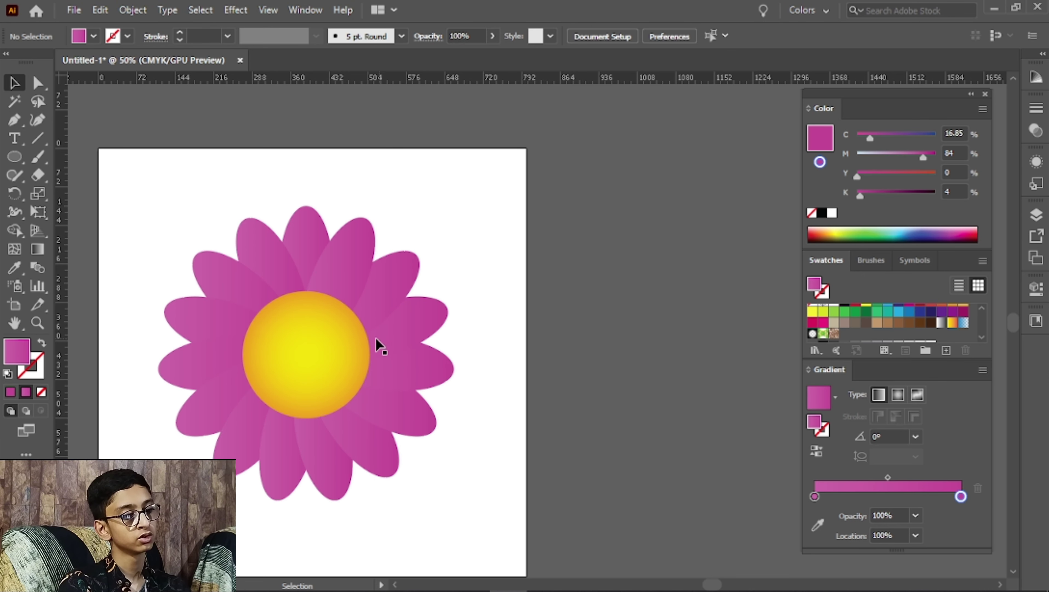
{"action": "scroll", "coordinate": [360, 346], "scroll_direction": "down", "scroll_amount": 2}
{"action": "scroll", "coordinate": [335, 367], "scroll_direction": "up", "scroll_amount": 1}
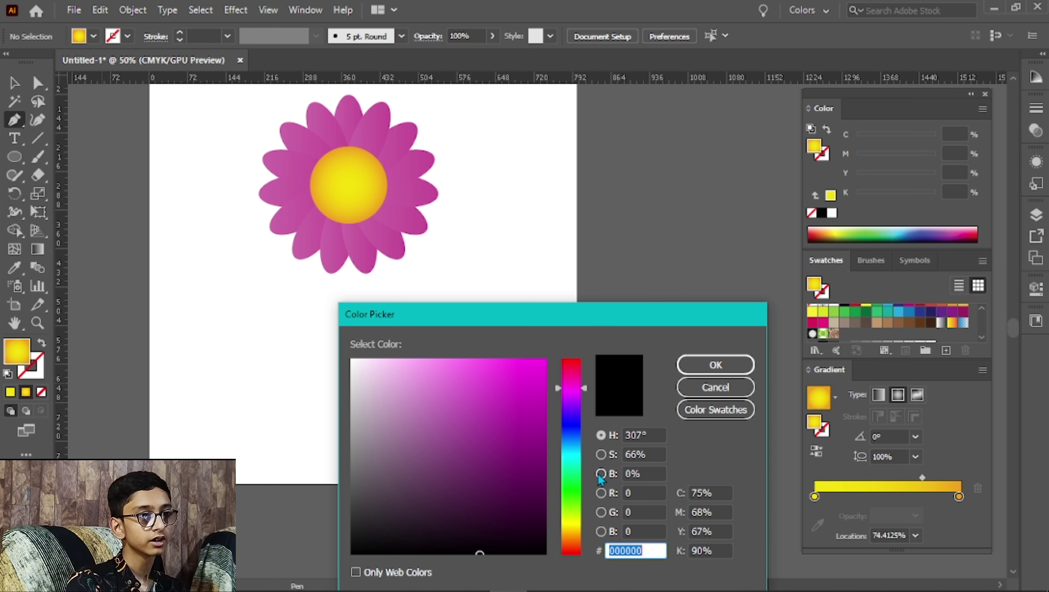
Step: Set the fill to a dark green of about C 81, M 39, Y 100, K 37
{"action": "left_click_drag", "start_coordinate": [581, 485], "coordinate": [565, 463]}
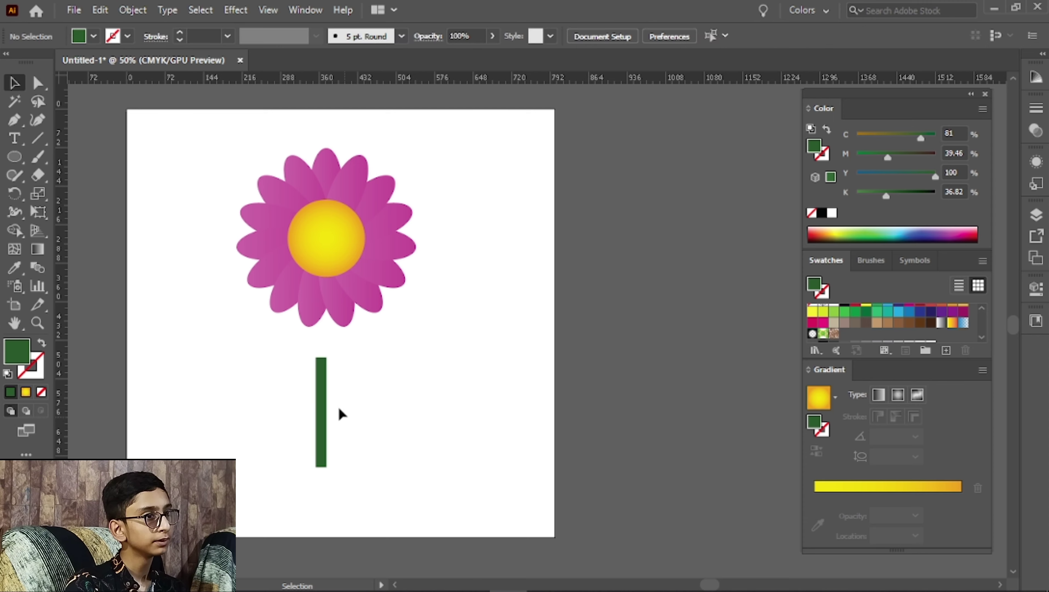
Step: Fully round all corners of the green stem rectangle with a radius of about 9.77 pt and clear the selection
{"action": "scroll", "coordinate": [298, 349], "scroll_direction": "up", "scroll_amount": 3}
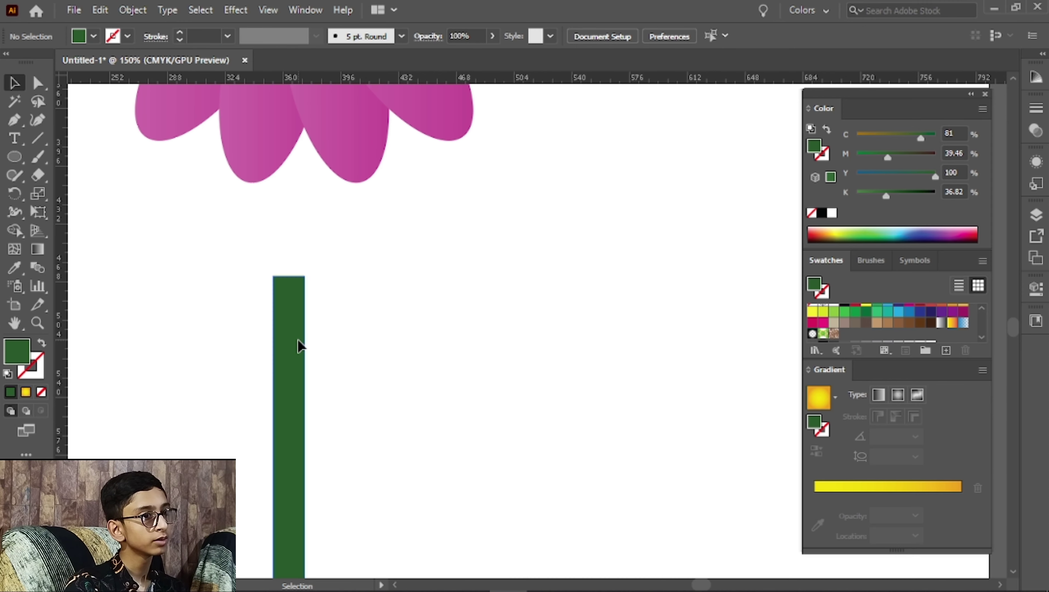
{"action": "left_click", "coordinate": [292, 347]}
{"action": "left_click", "coordinate": [37, 83]}
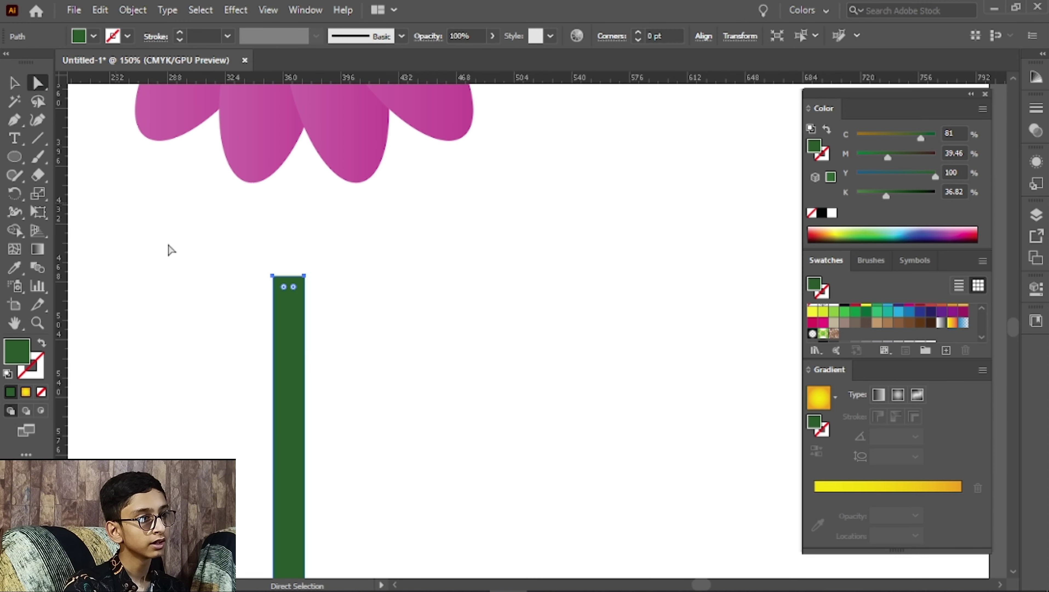
{"action": "scroll", "coordinate": [289, 304], "scroll_direction": "up", "scroll_amount": 3}
{"action": "left_click_drag", "start_coordinate": [262, 243], "coordinate": [328, 386]}
{"action": "scroll", "coordinate": [425, 469], "scroll_direction": "down", "scroll_amount": 5}
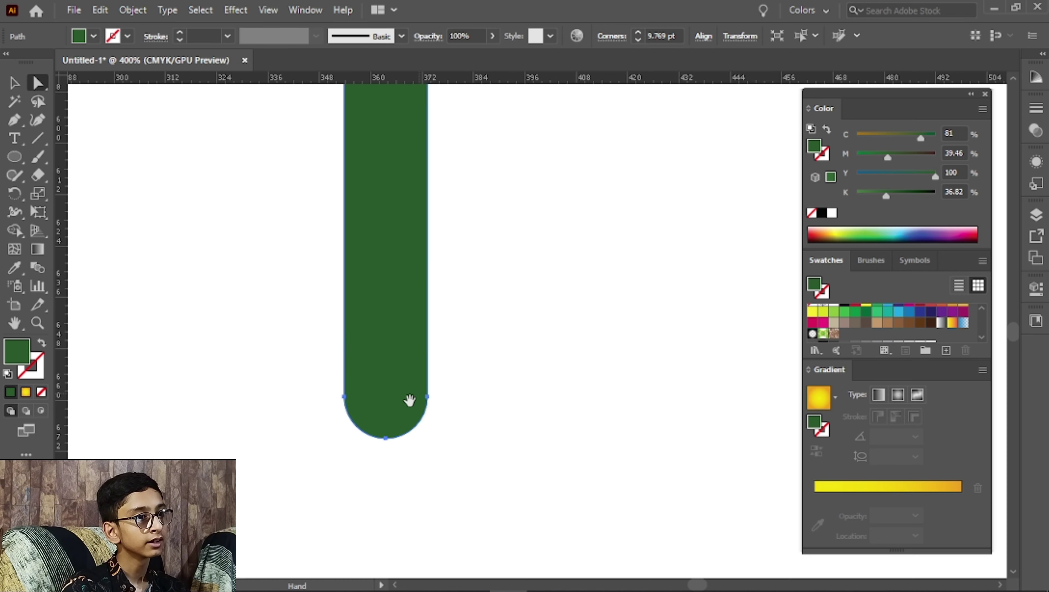
{"action": "scroll", "coordinate": [398, 426], "scroll_direction": "down", "scroll_amount": 3}
{"action": "left_click", "coordinate": [455, 353]}
{"action": "scroll", "coordinate": [424, 346], "scroll_direction": "down", "scroll_amount": 4}
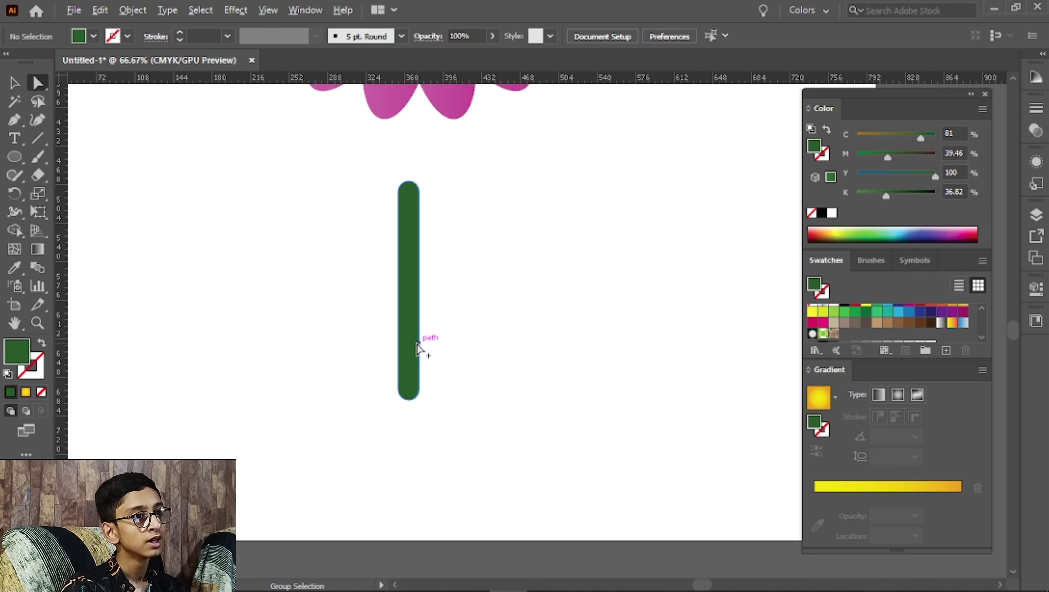
Step: Group the flower's petals and yellow centre into one object
{"action": "key", "text": "v"}
{"action": "right_click", "coordinate": [365, 272]}
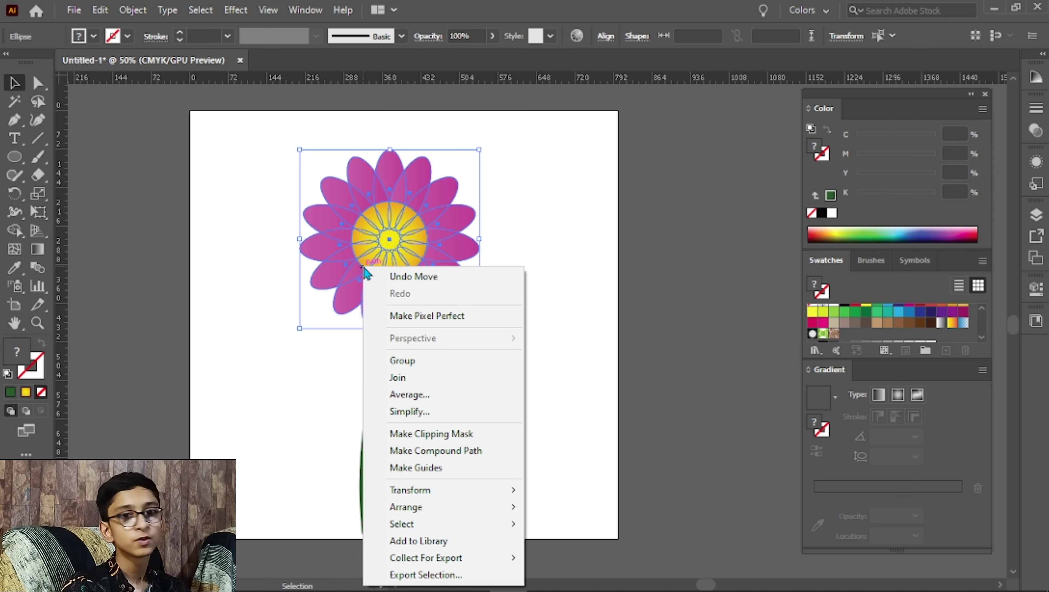
{"action": "left_click", "coordinate": [416, 361]}
Step: Move the green stem up so its upper end overlaps the flower's yellow centre
{"action": "left_click", "coordinate": [381, 451]}
{"action": "left_click_drag", "start_coordinate": [381, 451], "coordinate": [398, 326]}
{"action": "left_click", "coordinate": [411, 377]}
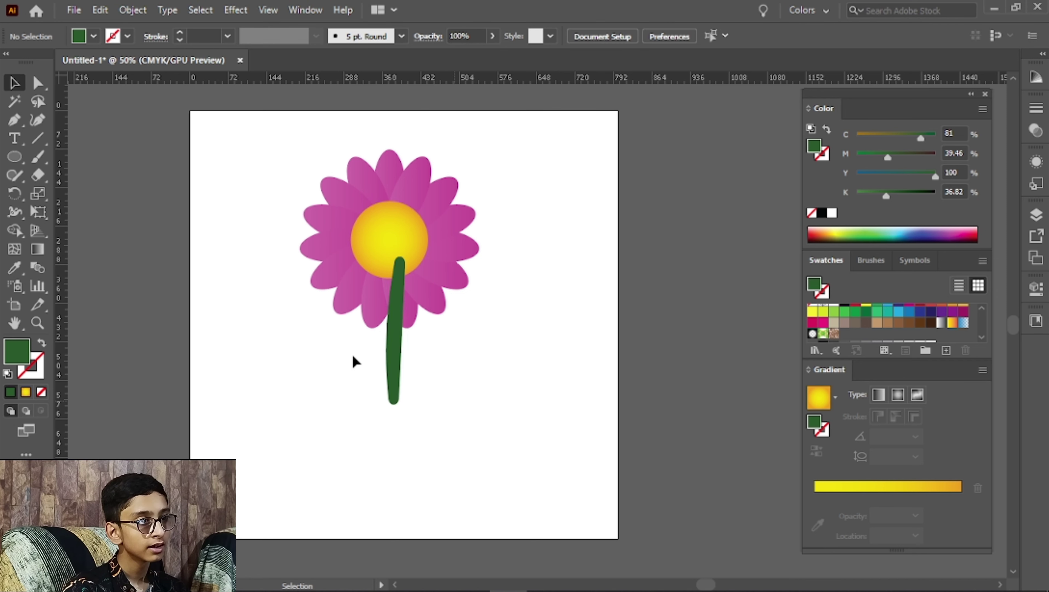
{"action": "scroll", "coordinate": [412, 311], "scroll_direction": "up", "scroll_amount": 3}
{"action": "left_click_drag", "start_coordinate": [272, 397], "coordinate": [263, 411]}
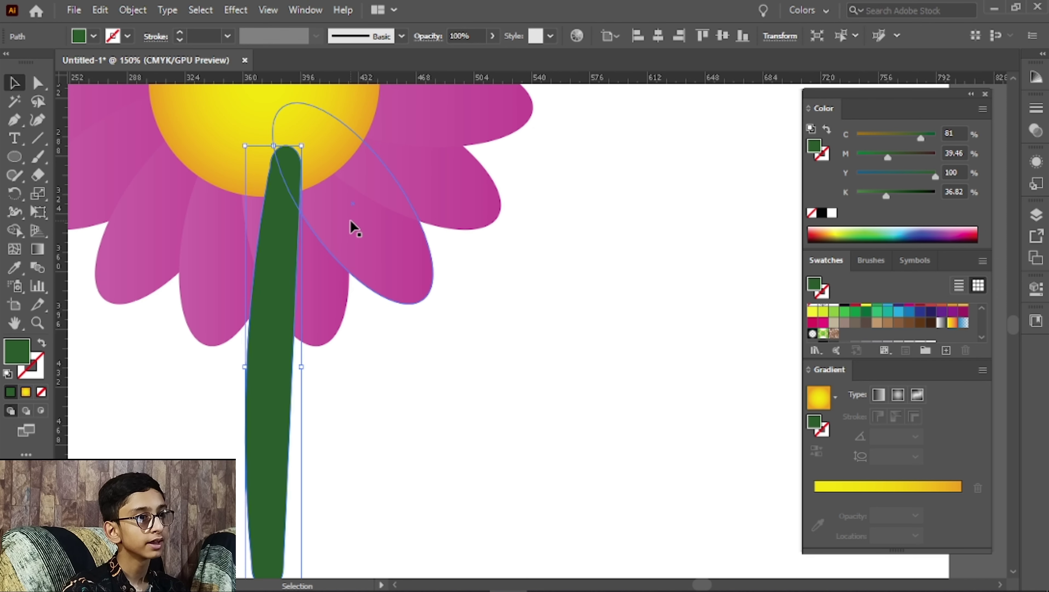
Step: Bring the grouped flower to the front so it covers the stem's upper end
{"action": "left_click", "coordinate": [351, 225]}
{"action": "right_click", "coordinate": [351, 217]}
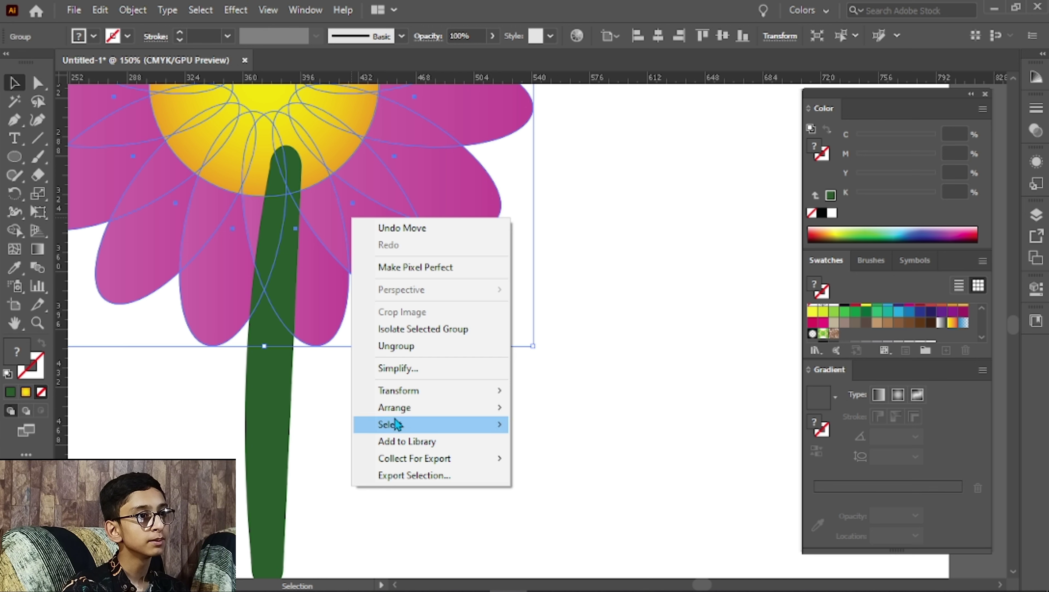
{"action": "mouse_move", "coordinate": [402, 408]}
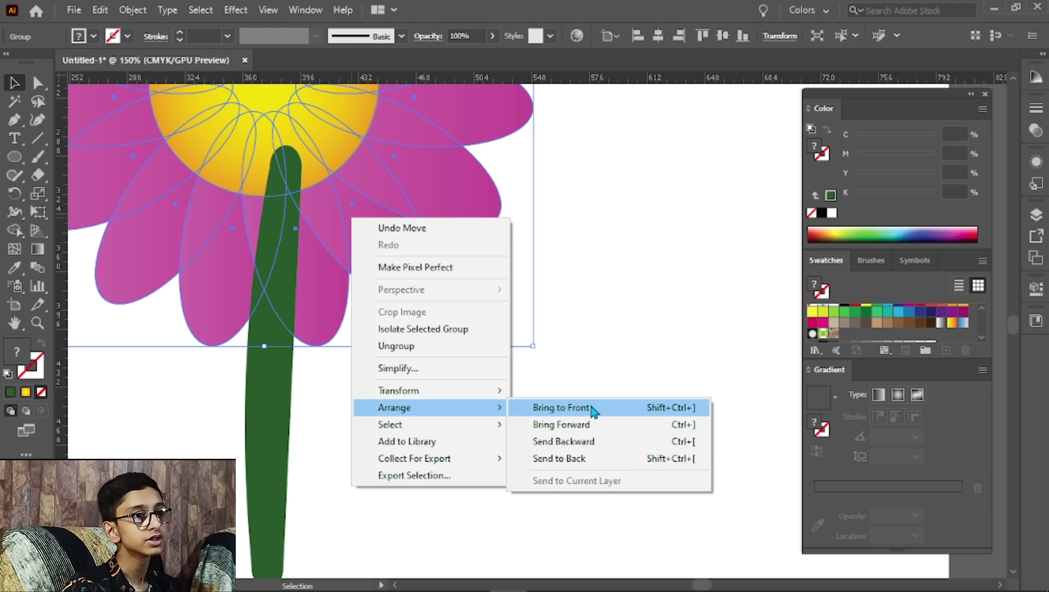
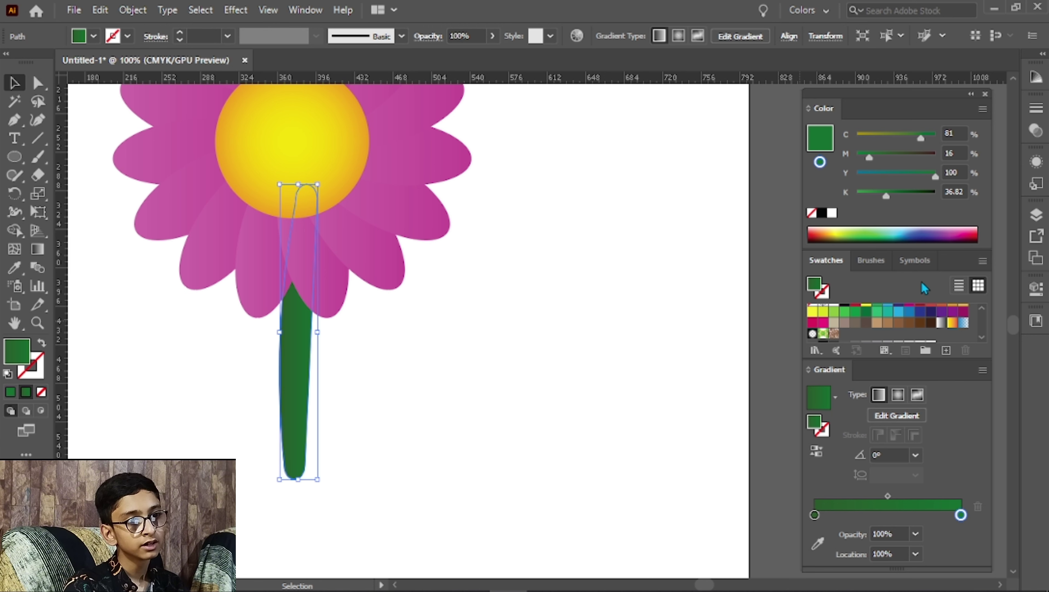
Step: Brighten the stem gradient's end stop to C 90, M 9, Y 100, K 0 and clear the selection
{"action": "left_click_drag", "start_coordinate": [869, 197], "coordinate": [858, 209]}
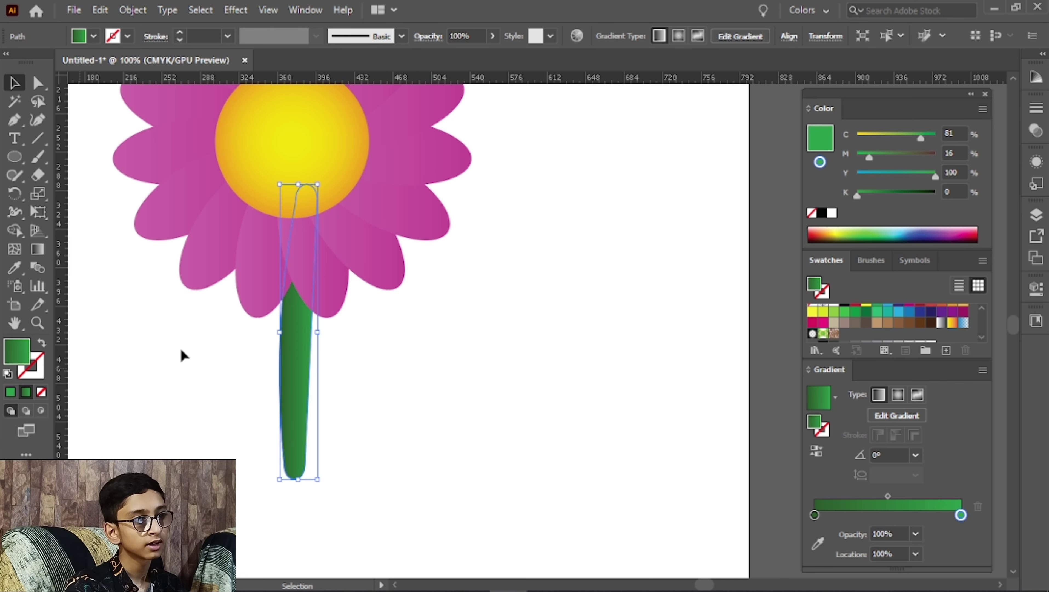
{"action": "scroll", "coordinate": [176, 412], "scroll_direction": "down", "scroll_amount": 2}
{"action": "scroll", "coordinate": [445, 370], "scroll_direction": "up", "scroll_amount": 5}
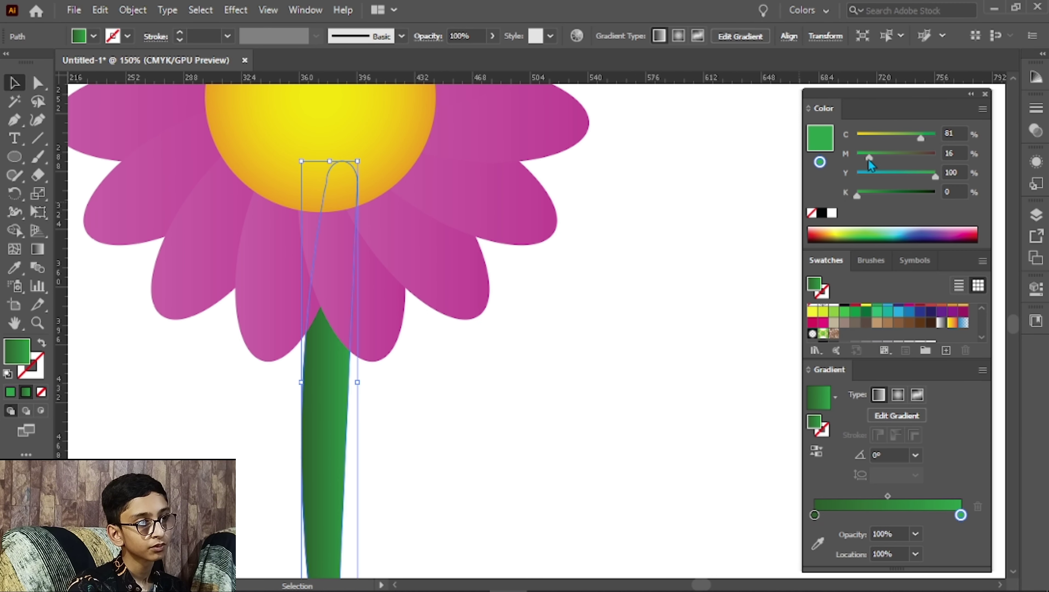
{"action": "left_click_drag", "start_coordinate": [862, 159], "coordinate": [864, 160]}
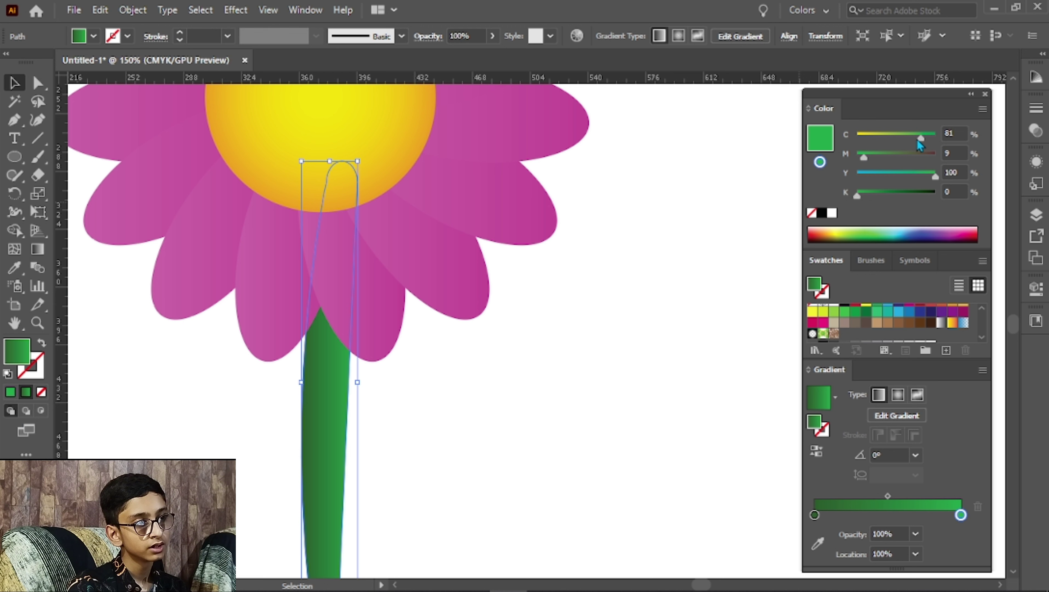
{"action": "left_click_drag", "start_coordinate": [917, 139], "coordinate": [929, 141]}
{"action": "scroll", "coordinate": [532, 382], "scroll_direction": "down", "scroll_amount": 1}
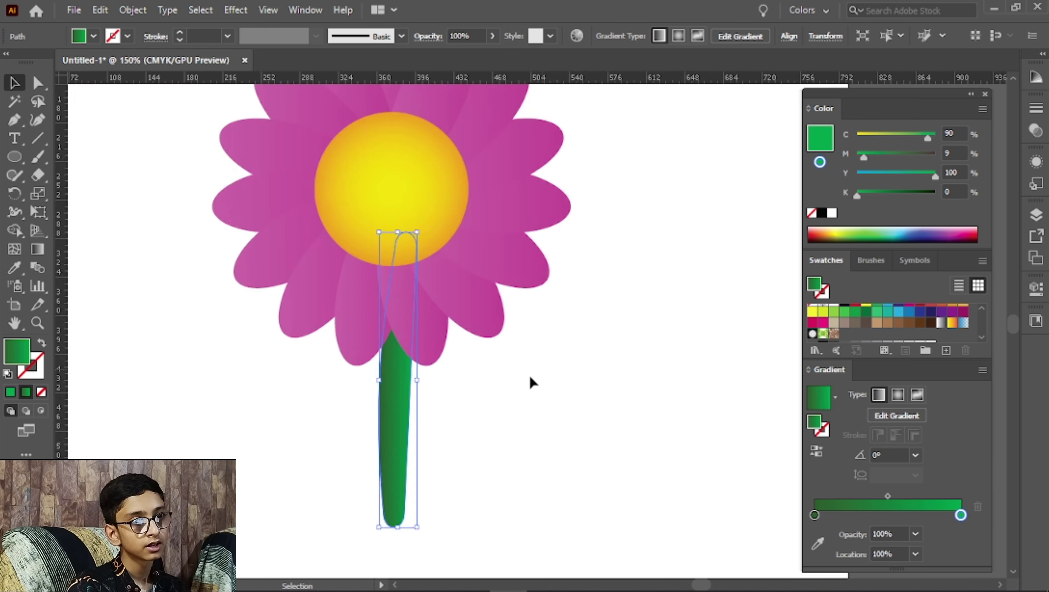
{"action": "scroll", "coordinate": [530, 377], "scroll_direction": "down", "scroll_amount": 3}
{"action": "left_click", "coordinate": [416, 409]}
Step: Lighten the stem gradient's start stop at 0% by setting its black to 30%, and clear the selection
{"action": "scroll", "coordinate": [466, 451], "scroll_direction": "up", "scroll_amount": 3}
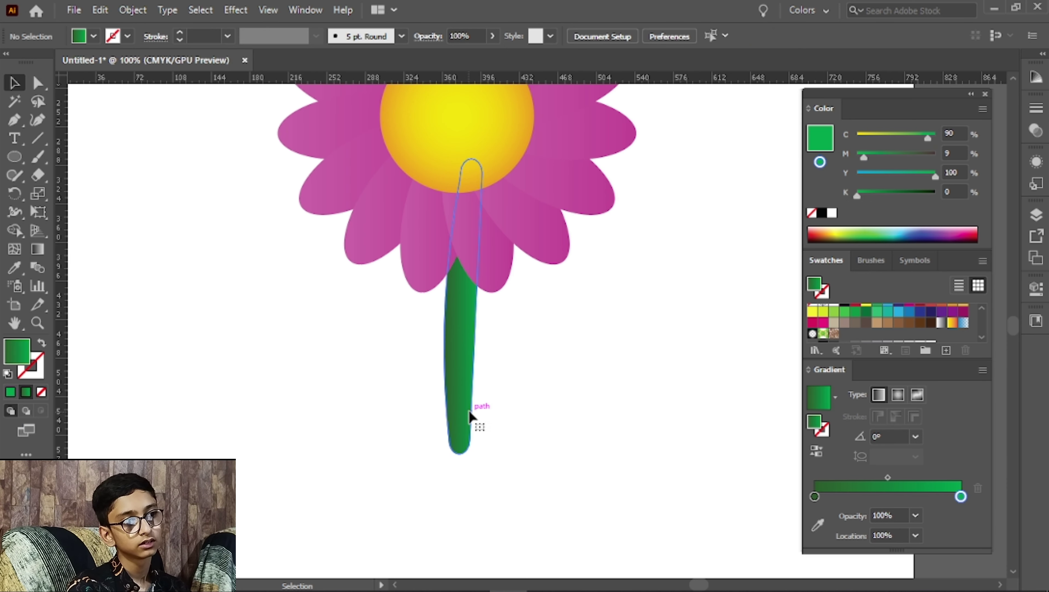
{"action": "left_click", "coordinate": [467, 435]}
{"action": "left_click", "coordinate": [814, 515]}
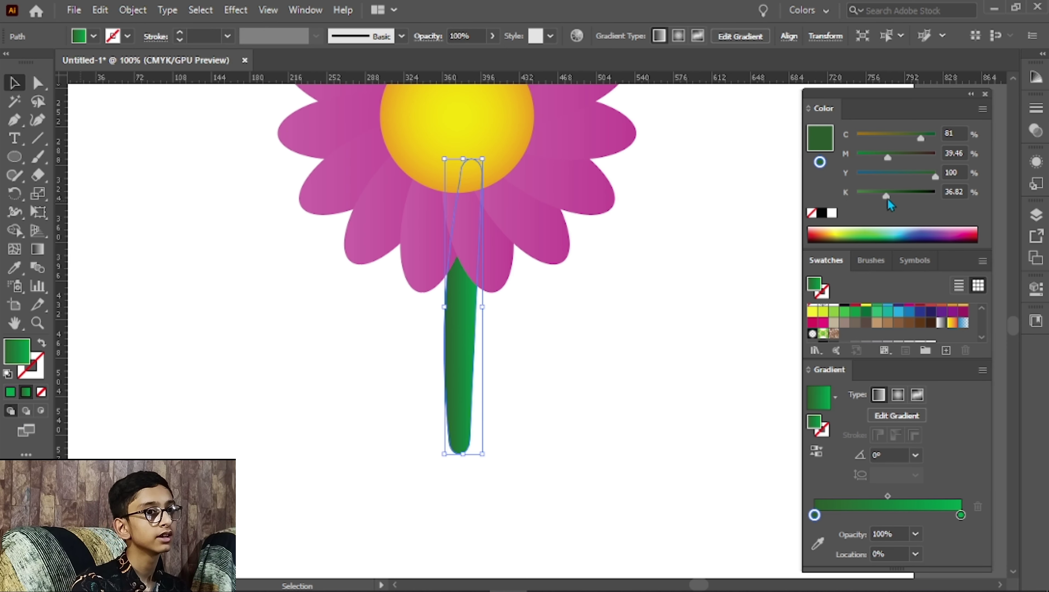
{"action": "mouse_move", "coordinate": [886, 197]}
{"action": "left_mouse_down"}
{"action": "mouse_move", "coordinate": [896, 198]}
{"action": "mouse_move", "coordinate": [882, 197]}
{"action": "left_mouse_up"}
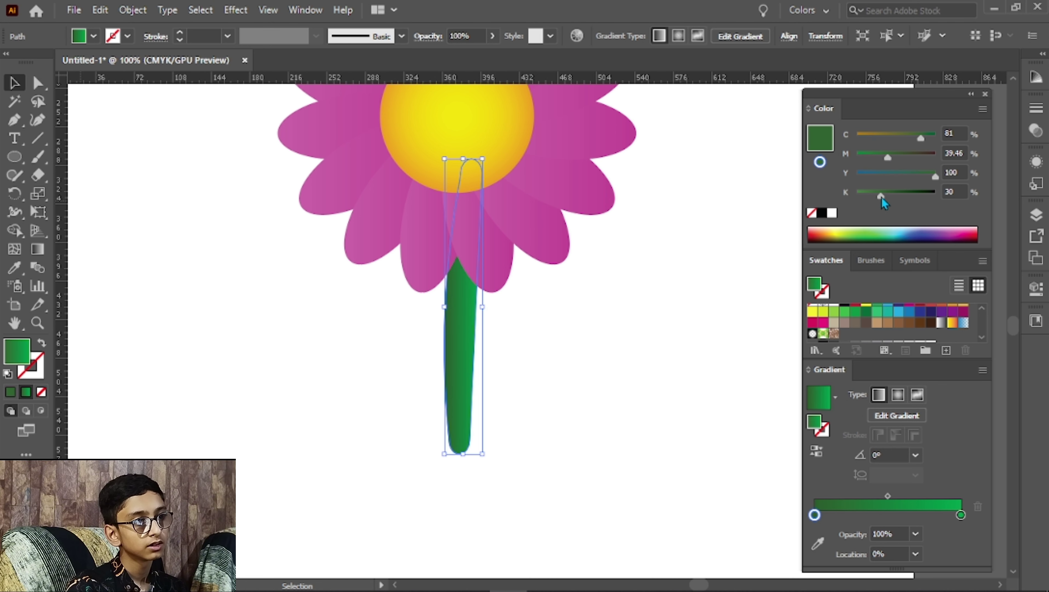
{"action": "left_click", "coordinate": [770, 325]}
Step: Examine the flower, the stem's gradient and the join between petals and stem at several magnifications
{"action": "key", "text": "ctrl+minus"}
{"action": "key", "text": "ctrl+minus"}
{"action": "key", "text": "ctrl+equal"}
{"action": "scroll", "coordinate": [327, 423], "scroll_direction": "right", "scroll_amount": 5}
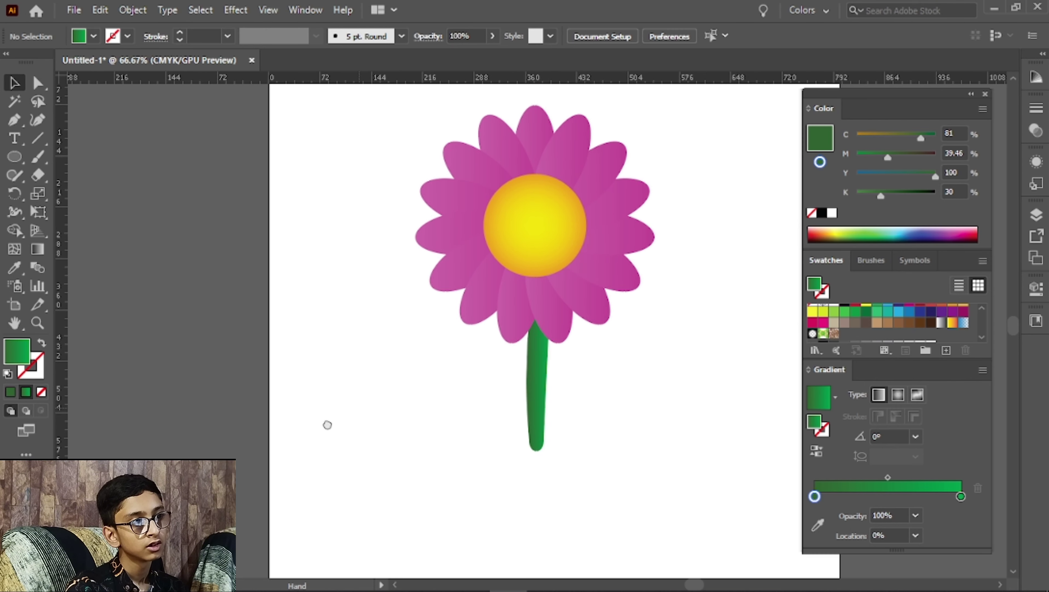
{"action": "scroll", "coordinate": [468, 440], "scroll_direction": "up", "scroll_amount": 4}
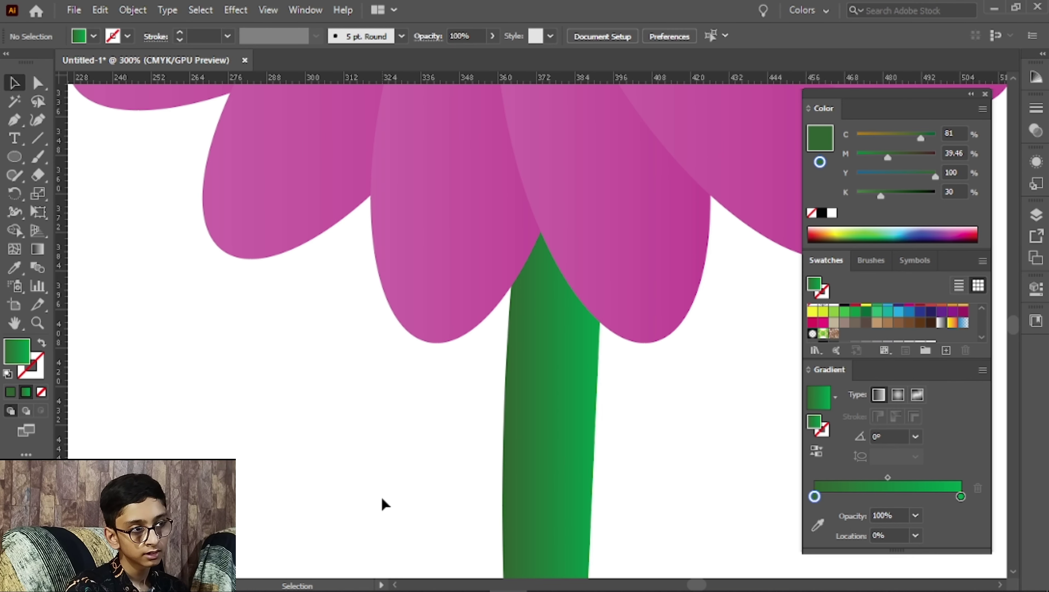
{"action": "scroll", "coordinate": [381, 502], "scroll_direction": "down", "scroll_amount": 4}
{"action": "scroll", "coordinate": [382, 502], "scroll_direction": "up", "scroll_amount": 2}
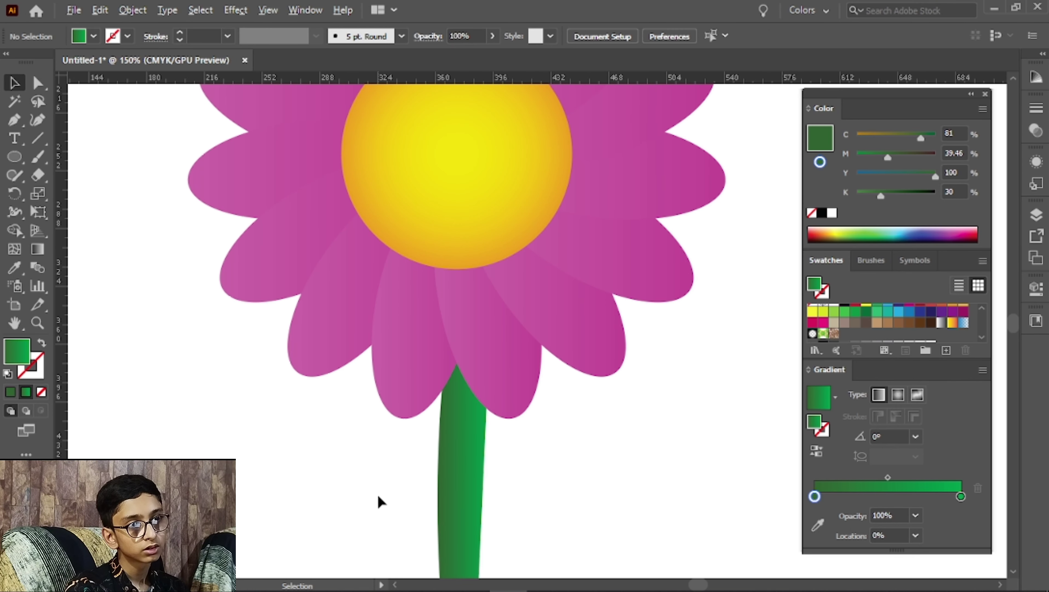
{"action": "scroll", "coordinate": [381, 501], "scroll_direction": "down", "scroll_amount": 3}
{"action": "scroll", "coordinate": [397, 498], "scroll_direction": "down", "scroll_amount": 1}
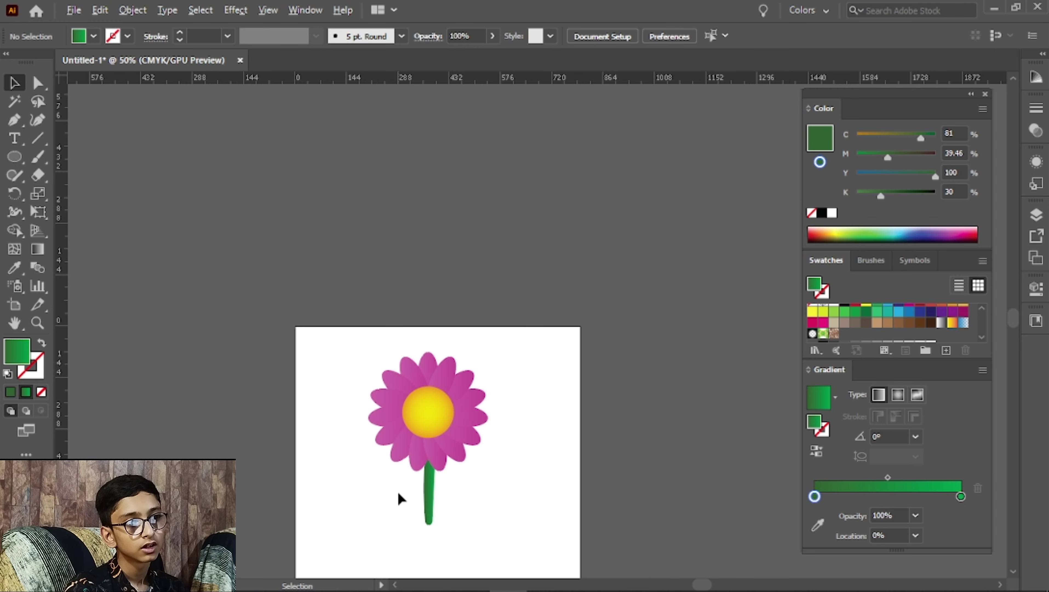
{"action": "left_click_drag", "start_coordinate": [398, 492], "coordinate": [331, 304]}
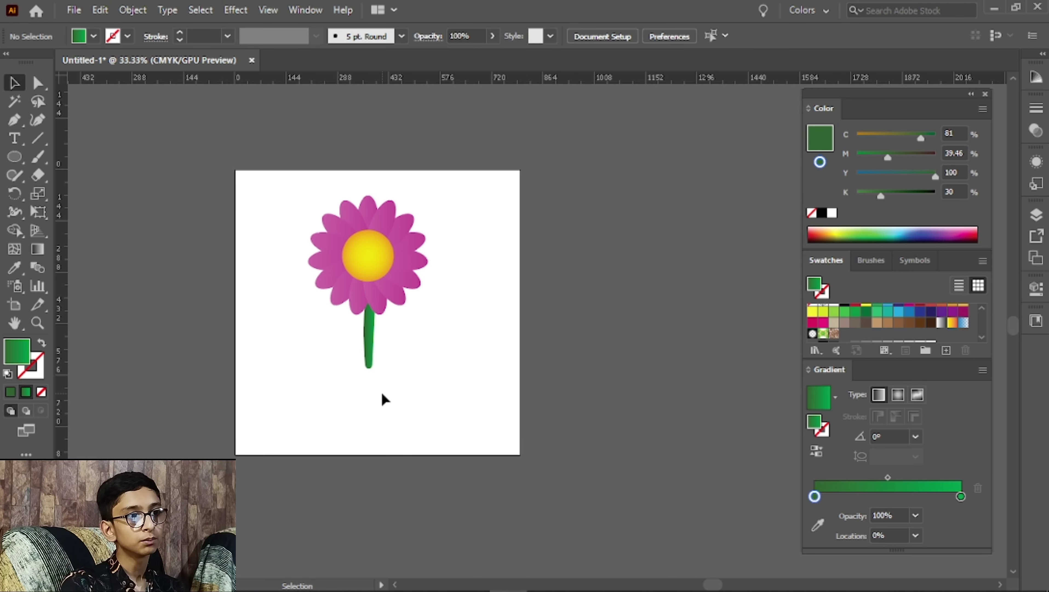
{"action": "scroll", "coordinate": [391, 377], "scroll_direction": "up", "scroll_amount": 3}
{"action": "left_click_drag", "start_coordinate": [352, 379], "coordinate": [213, 386]}
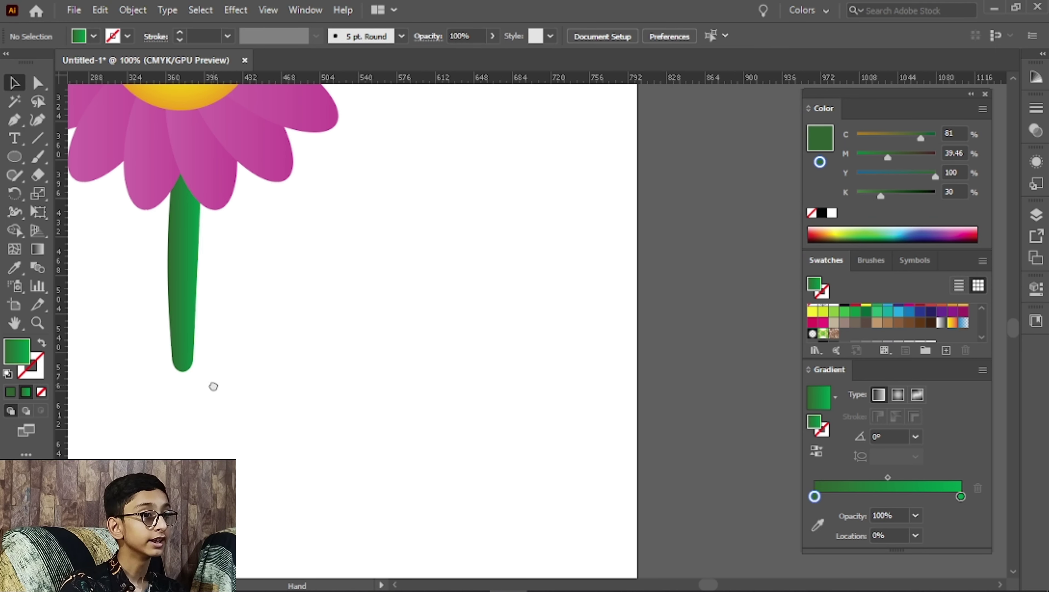
{"action": "scroll", "coordinate": [220, 410], "scroll_direction": "down", "scroll_amount": 3}
Step: Draw a circle about 176 pt in diameter to the lower right of the stem
{"action": "scroll", "coordinate": [210, 417], "scroll_direction": "up", "scroll_amount": 1}
{"action": "scroll", "coordinate": [238, 419], "scroll_direction": "up", "scroll_amount": 1}
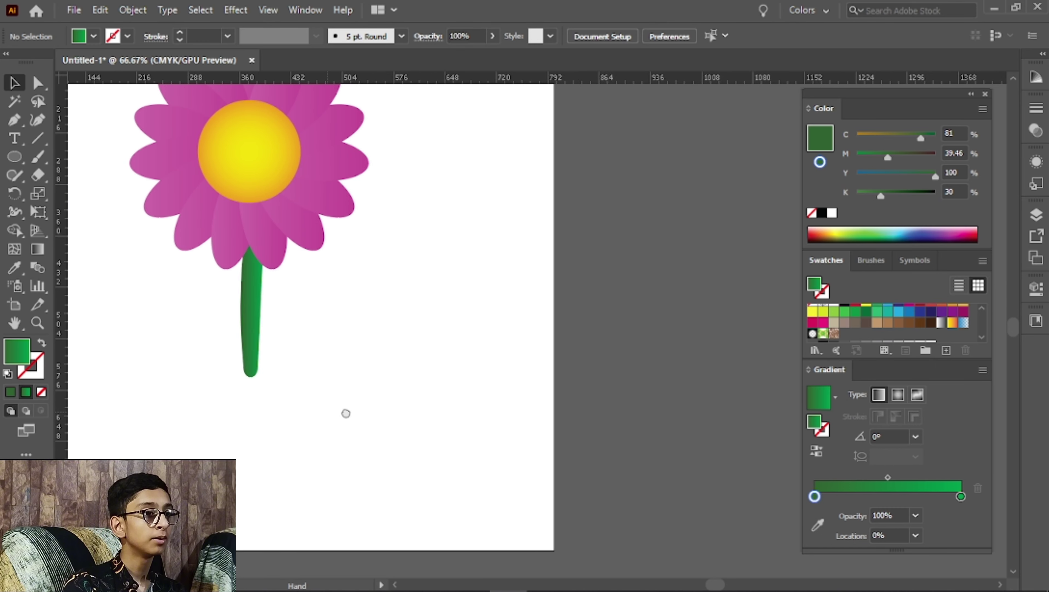
{"action": "scroll", "coordinate": [347, 412], "scroll_direction": "left", "scroll_amount": 1}
{"action": "left_click", "coordinate": [14, 157]}
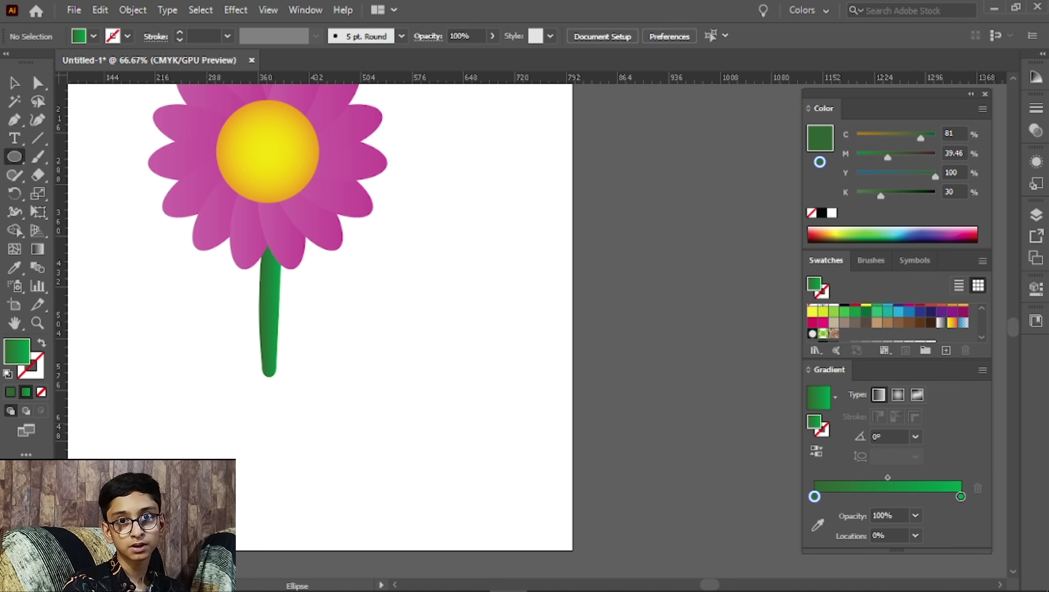
{"action": "left_click_drag", "start_coordinate": [342, 350], "coordinate": [442, 479]}
{"action": "key", "text": "v"}
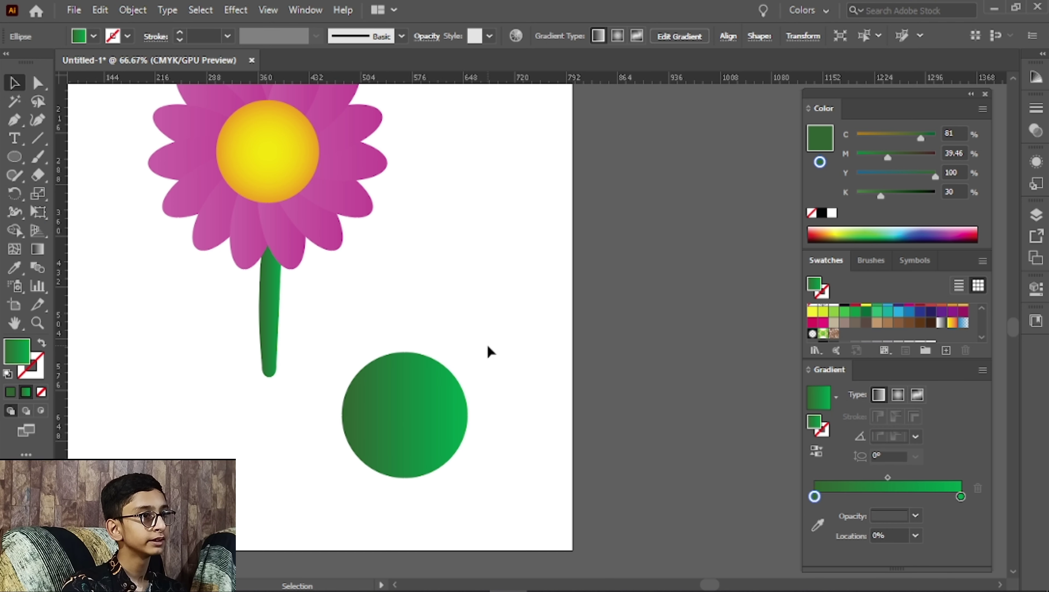
Step: Place a copy of the green circle to its right, overlapping the original, and clear the selection
{"action": "left_click", "coordinate": [448, 423]}
{"action": "left_click_drag", "start_coordinate": [448, 424], "coordinate": [510, 428]}
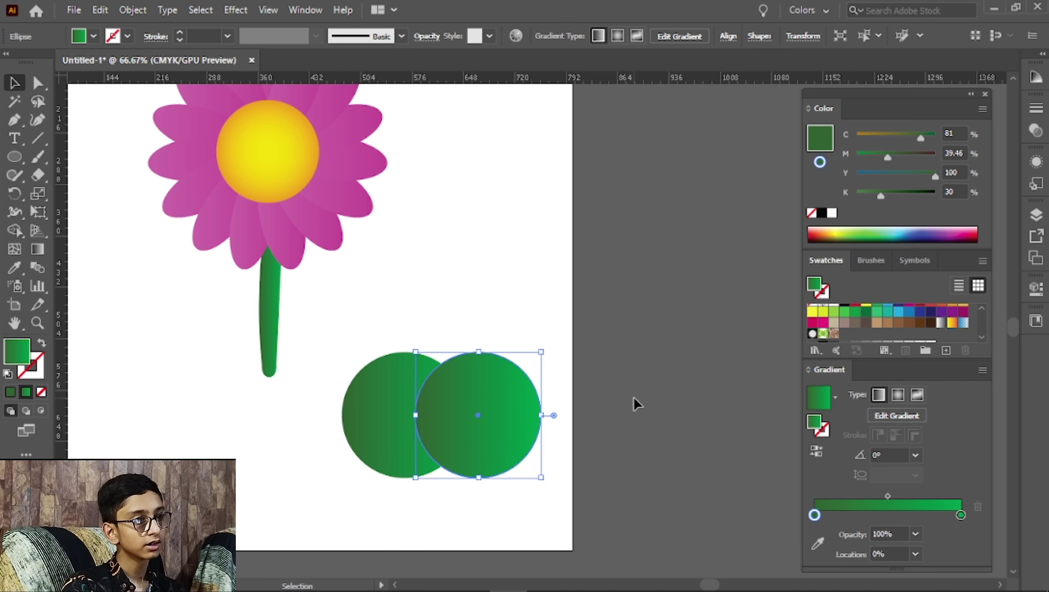
{"action": "left_click", "coordinate": [636, 404]}
Step: Remove the fill from both circles and give them a 2 pt black stroke
{"action": "left_click", "coordinate": [480, 421]}
{"action": "left_click", "coordinate": [392, 417], "text": "shift"}
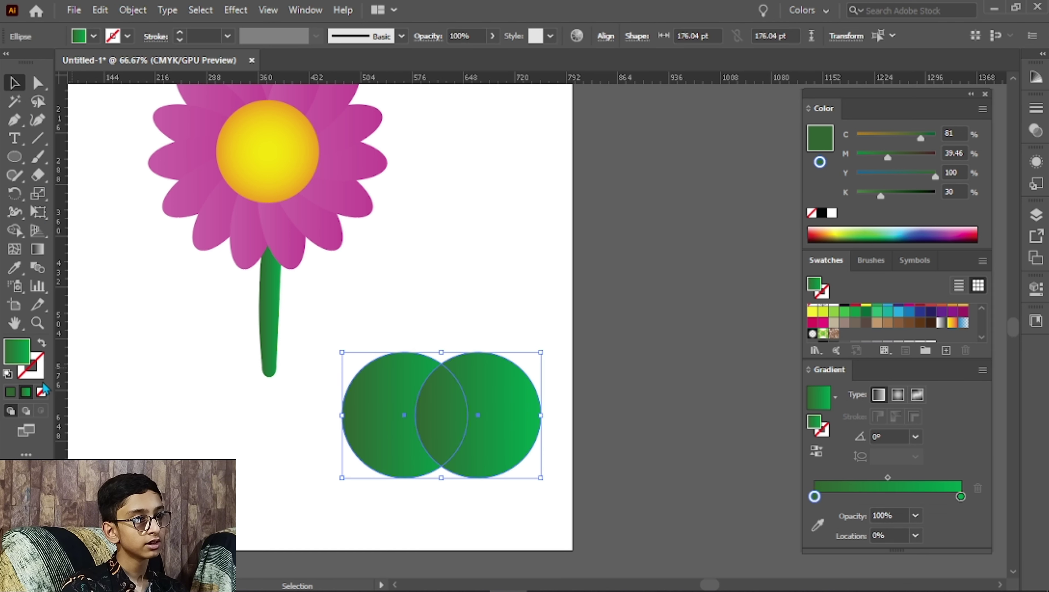
{"action": "left_click", "coordinate": [39, 392]}
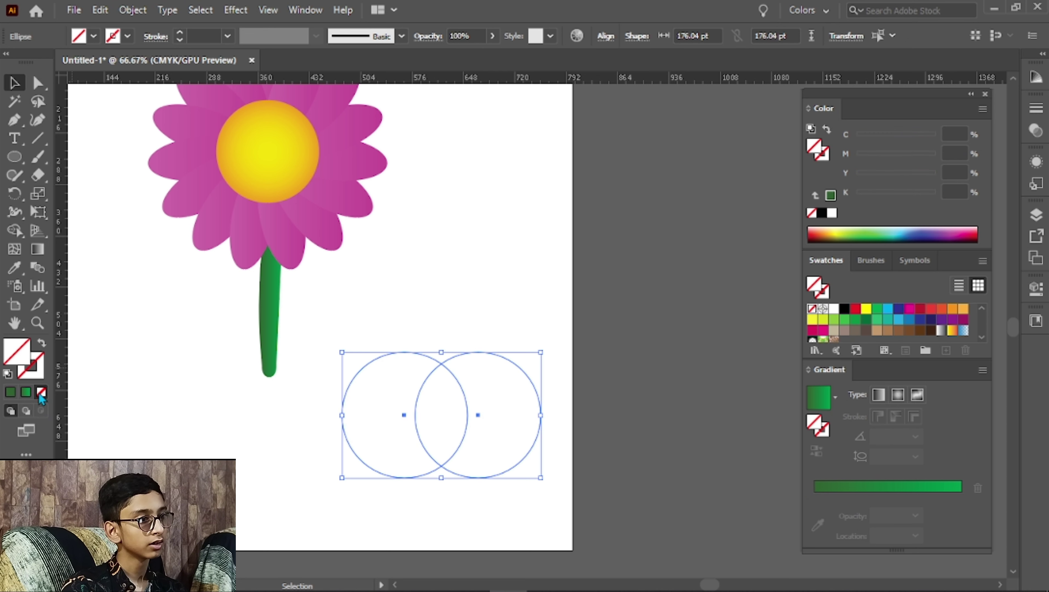
{"action": "left_click", "coordinate": [202, 38]}
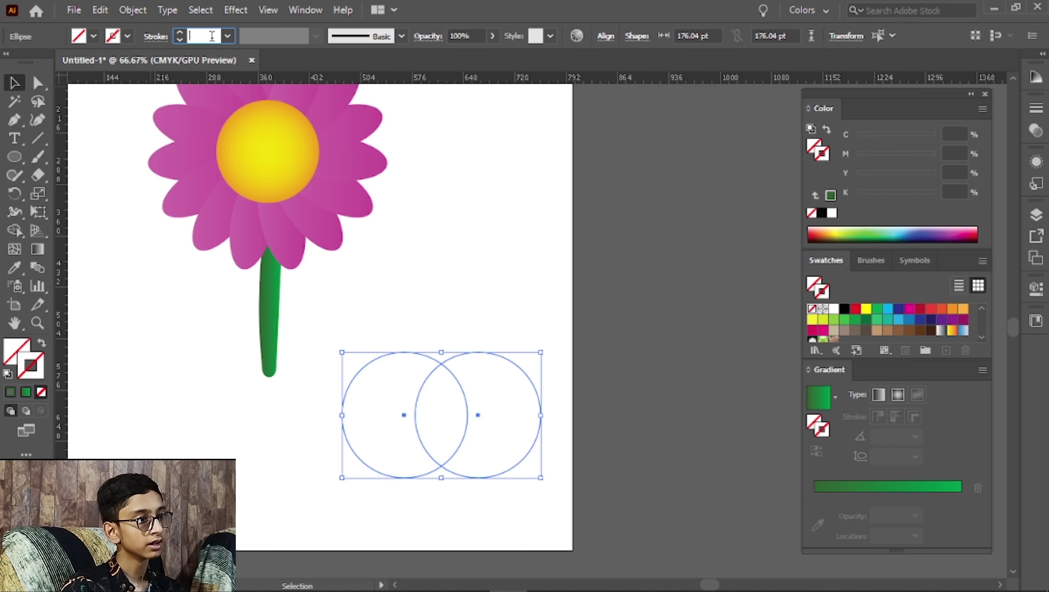
{"action": "type", "text": "2"}
{"action": "key", "text": "Return"}
{"action": "left_click", "coordinate": [557, 321]}
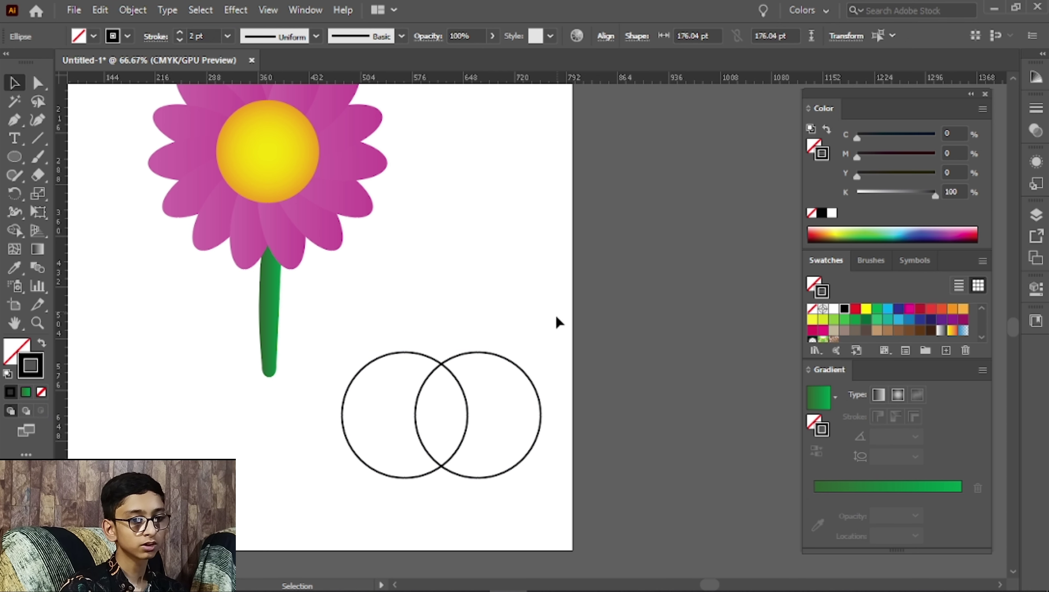
Step: Nudge the left circle about 1.23 pt toward the other circle and clear the selection
{"action": "scroll", "coordinate": [460, 430], "scroll_direction": "up", "scroll_amount": 3}
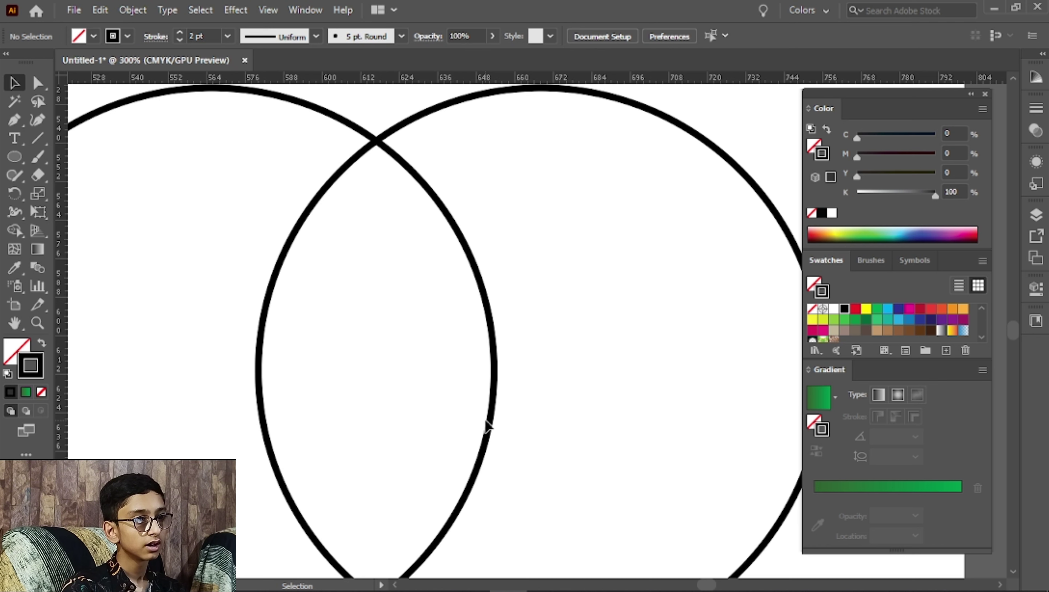
{"action": "left_click_drag", "start_coordinate": [497, 416], "coordinate": [496, 426]}
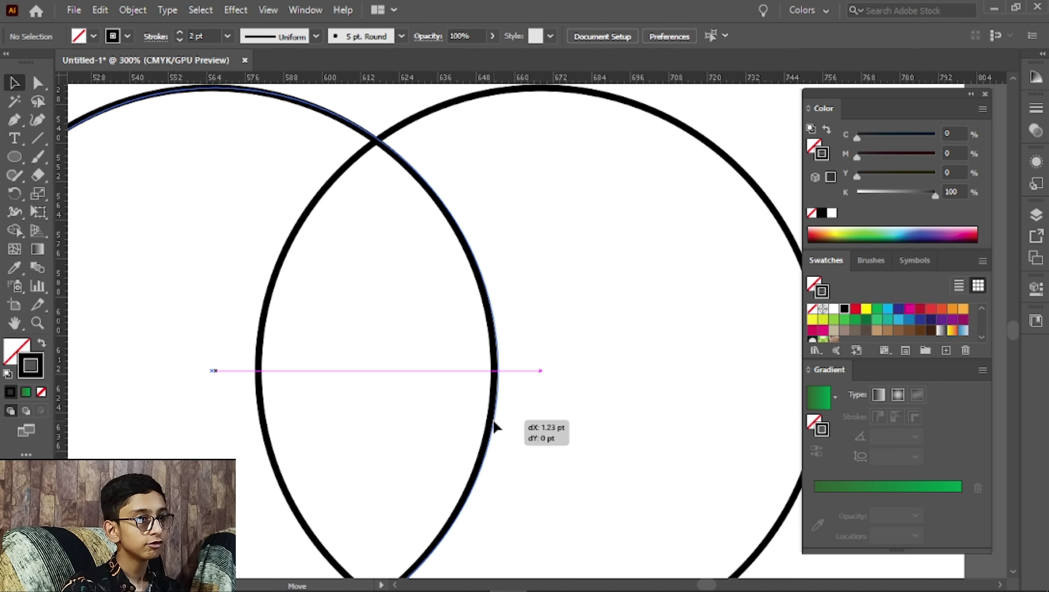
{"action": "left_click", "coordinate": [592, 422]}
Step: Select both circles and fill their overlap with a dark green using the Shape Builder
{"action": "scroll", "coordinate": [502, 398], "scroll_direction": "down", "scroll_amount": 3}
{"action": "left_click_drag", "start_coordinate": [398, 269], "coordinate": [565, 400]}
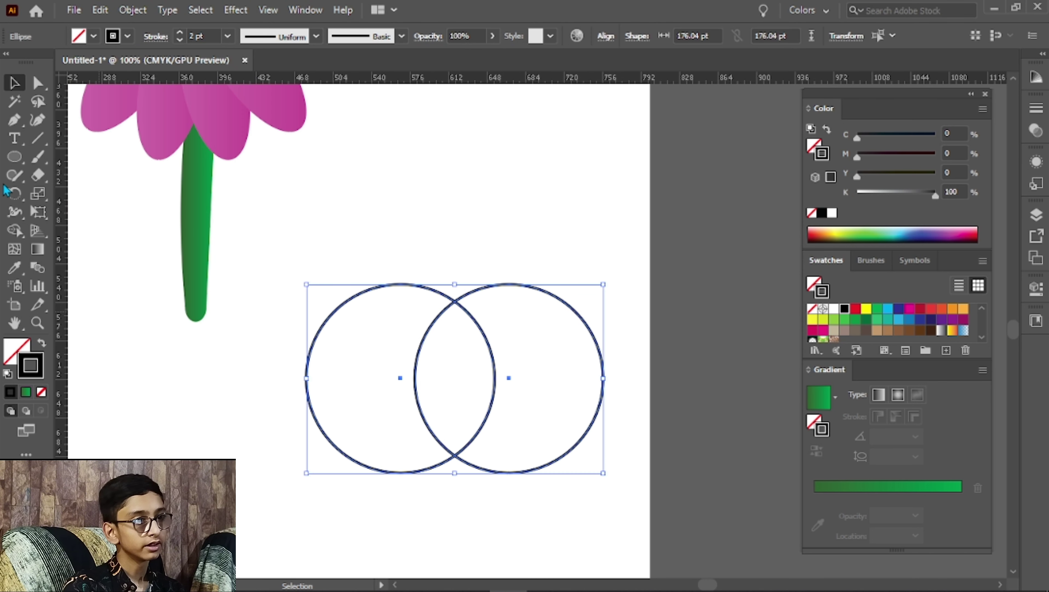
{"action": "key", "text": "shift+m"}
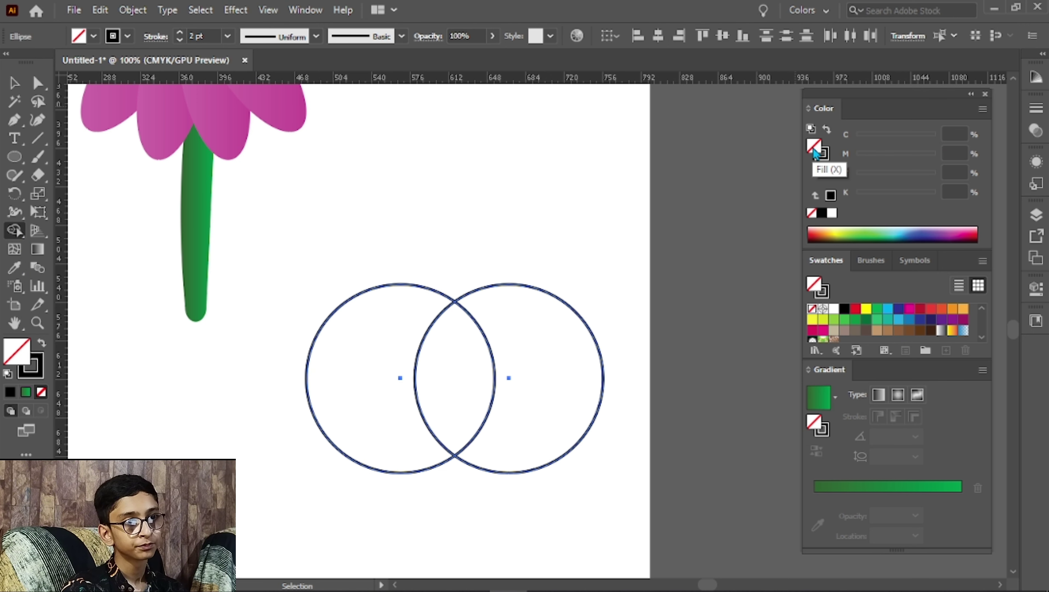
{"action": "double_click", "coordinate": [815, 146]}
{"action": "left_click_drag", "start_coordinate": [627, 322], "coordinate": [741, 326]}
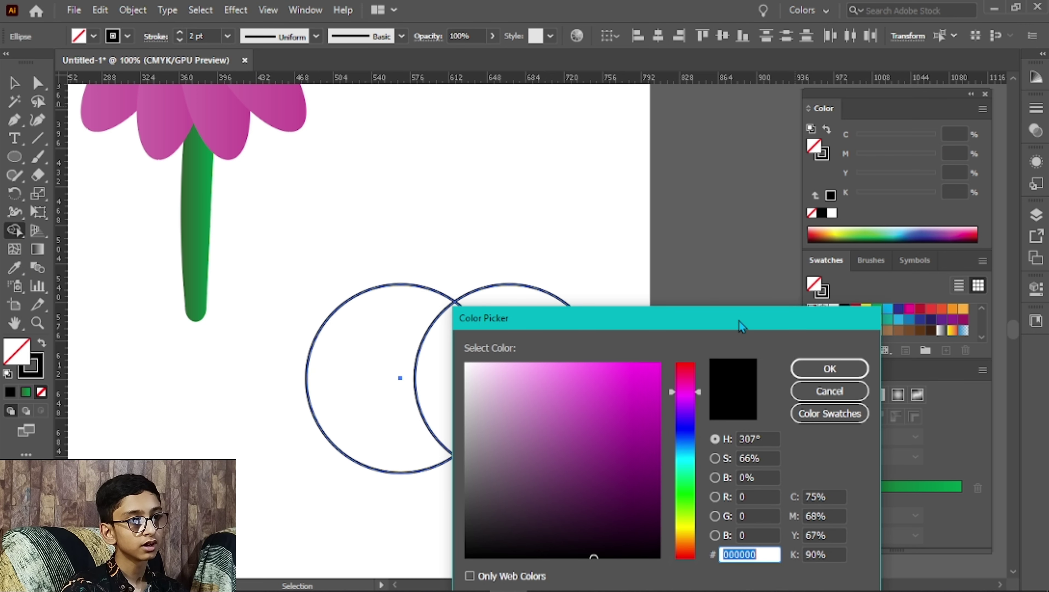
{"action": "left_click", "coordinate": [647, 393]}
{"action": "left_click", "coordinate": [654, 416]}
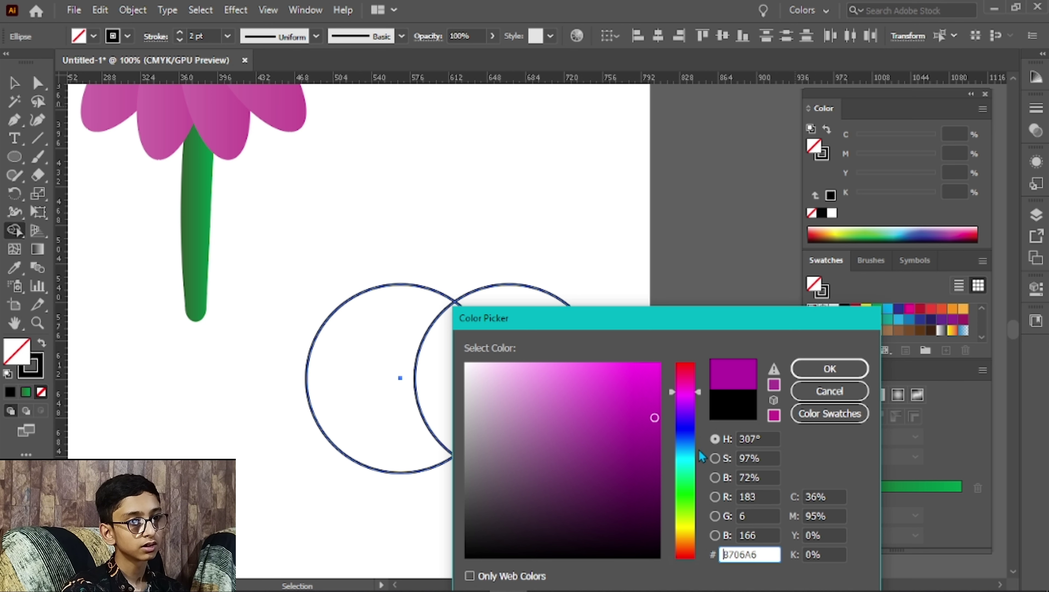
{"action": "left_click_drag", "start_coordinate": [686, 493], "coordinate": [688, 513]}
{"action": "left_click", "coordinate": [625, 477]}
{"action": "key", "text": "Return"}
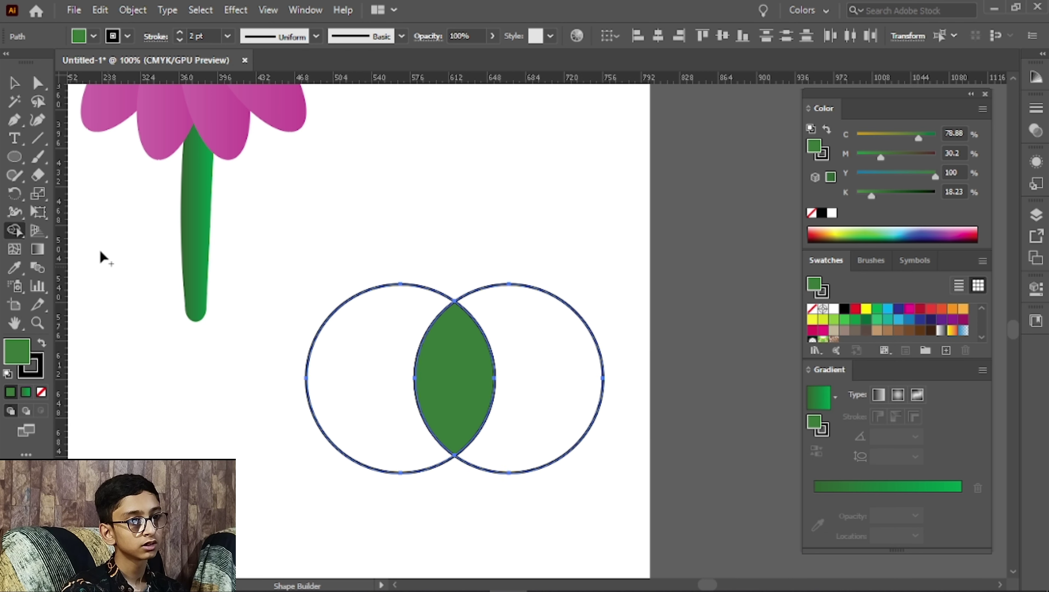
Step: Cut away the outer parts of both circles with the Shape Builder, leaving the green leaf shape
{"action": "left_click", "coordinate": [345, 307], "text": "alt"}
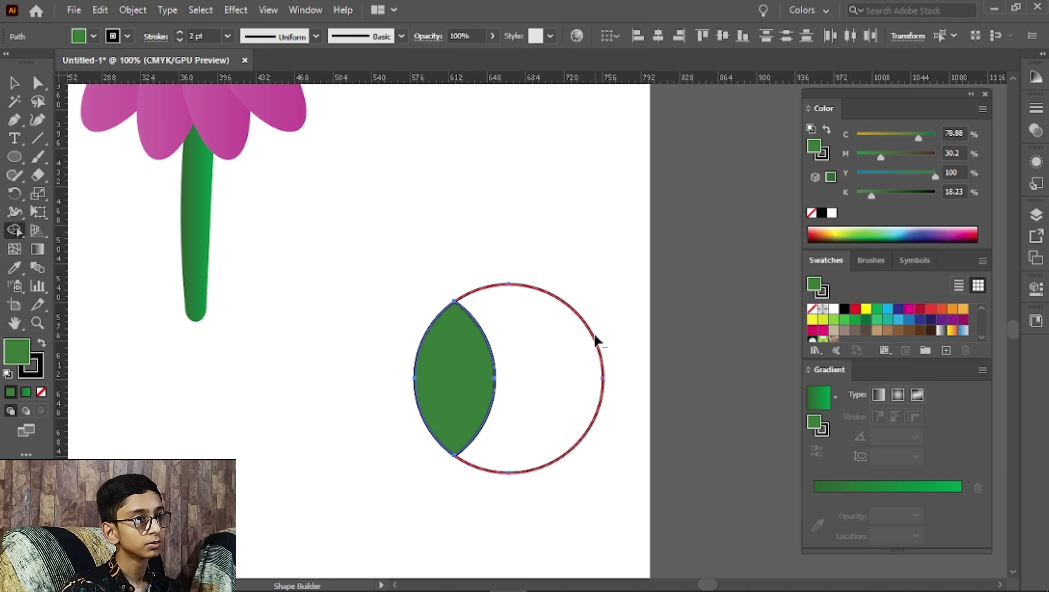
{"action": "left_click", "coordinate": [574, 371], "text": "alt"}
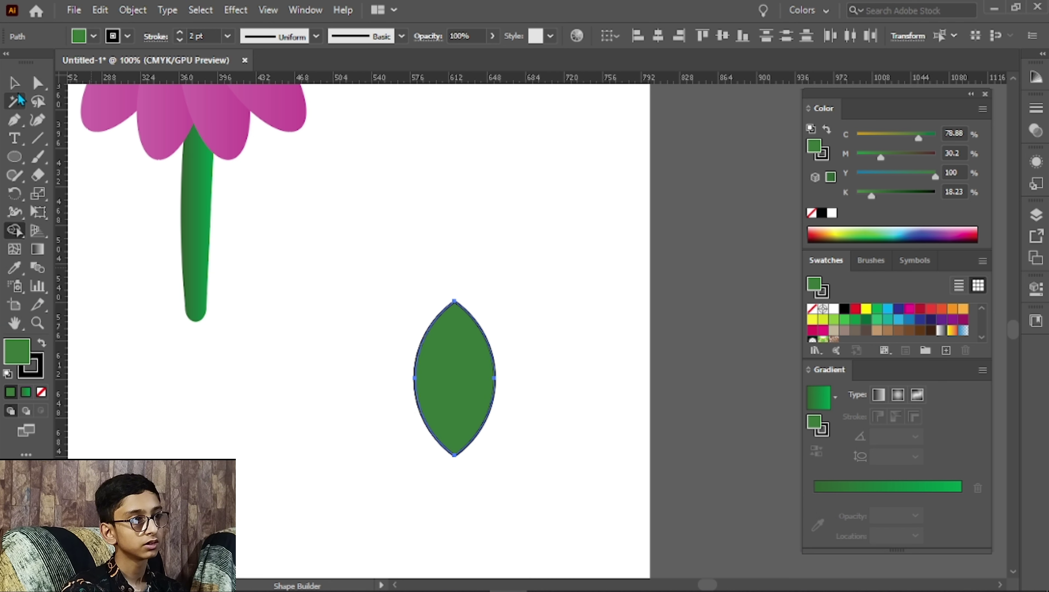
{"action": "left_click", "coordinate": [14, 83]}
Step: Move the green leaf toward the stem and delete the leftover arc beside it
{"action": "scroll", "coordinate": [318, 236], "scroll_direction": "up", "scroll_amount": 1}
{"action": "scroll", "coordinate": [327, 257], "scroll_direction": "down", "scroll_amount": 1}
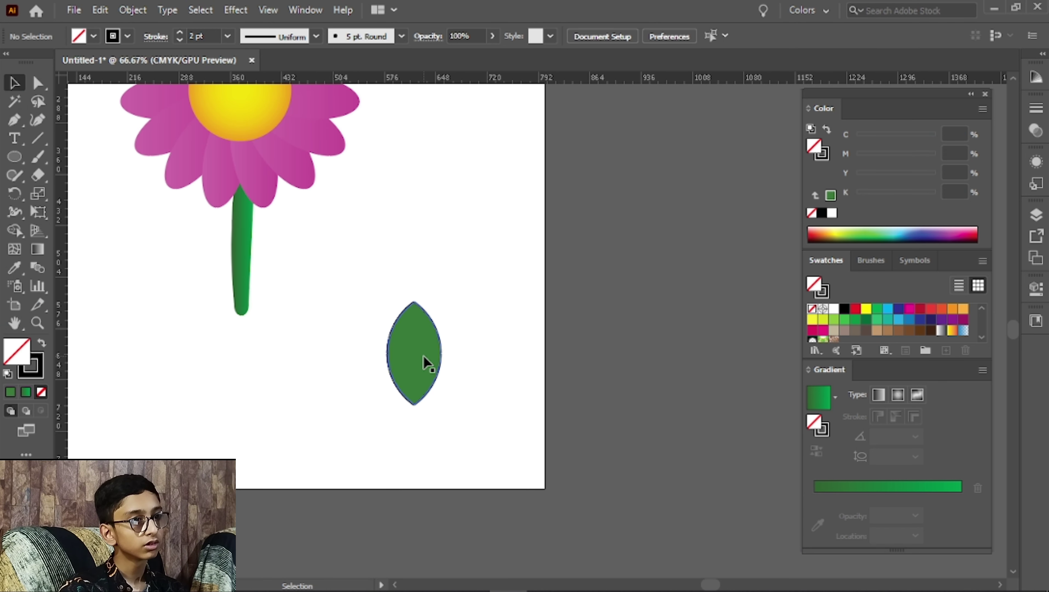
{"action": "left_click_drag", "start_coordinate": [427, 363], "coordinate": [345, 357]}
{"action": "left_click", "coordinate": [404, 313]}
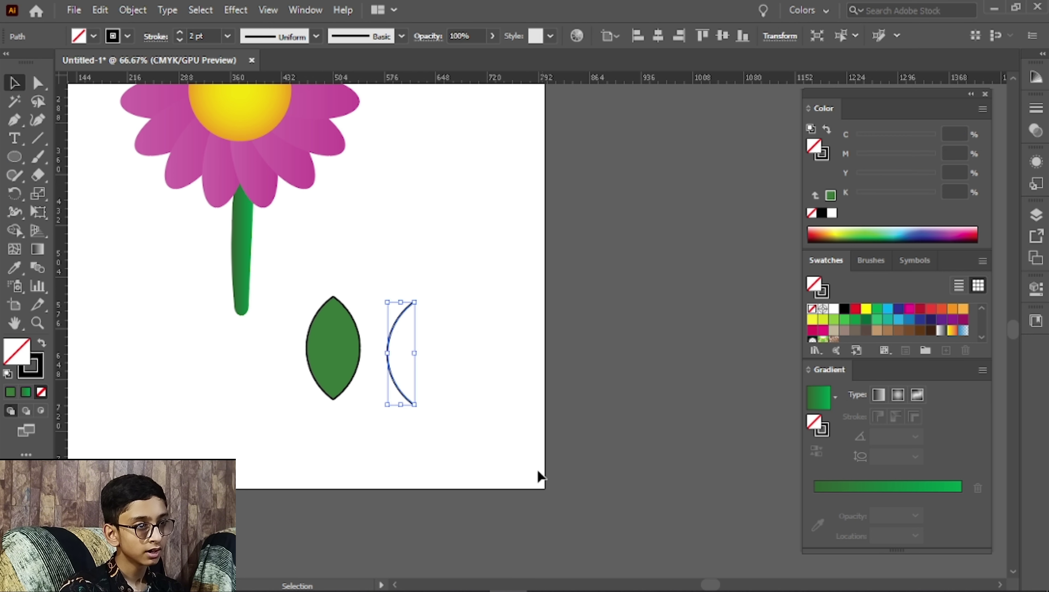
{"action": "key", "text": "Delete"}
Step: Reduce the leaf's stroke weight to 0.25 pt and clear the selection
{"action": "left_click", "coordinate": [339, 371]}
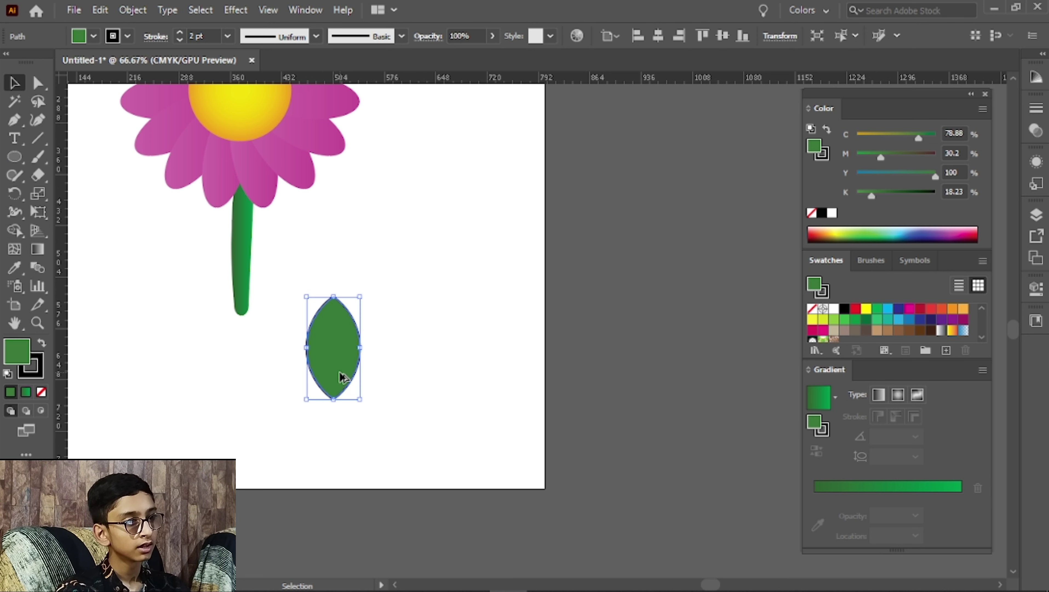
{"action": "scroll", "coordinate": [339, 372], "scroll_direction": "up", "scroll_amount": 3}
{"action": "left_click", "coordinate": [180, 40]}
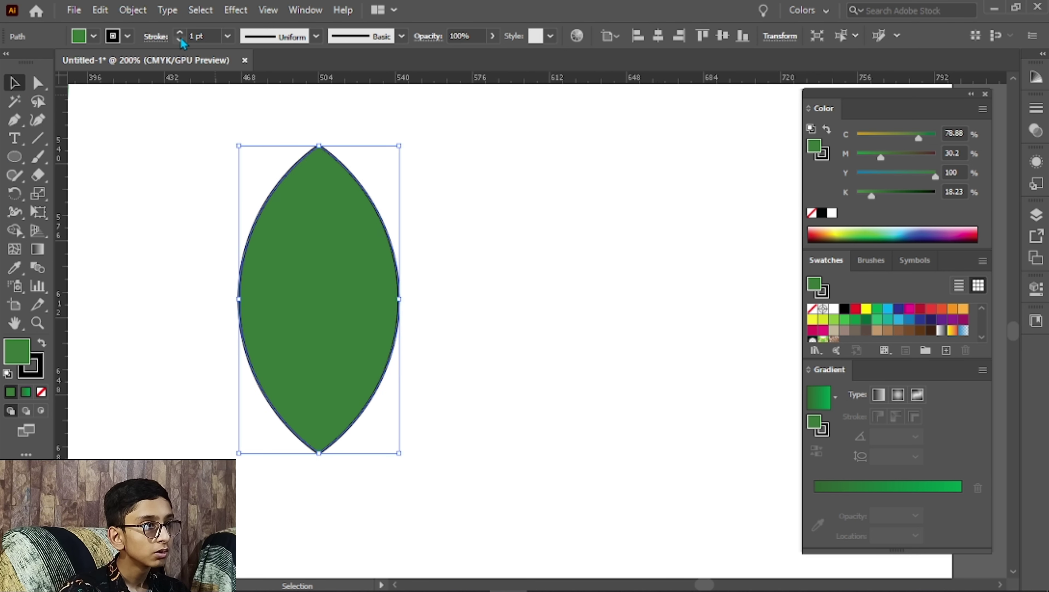
{"action": "left_click", "coordinate": [180, 39]}
{"action": "left_click", "coordinate": [180, 40]}
{"action": "left_click", "coordinate": [180, 40]}
{"action": "left_click", "coordinate": [460, 257]}
{"action": "scroll", "coordinate": [460, 265], "scroll_direction": "down", "scroll_amount": 2}
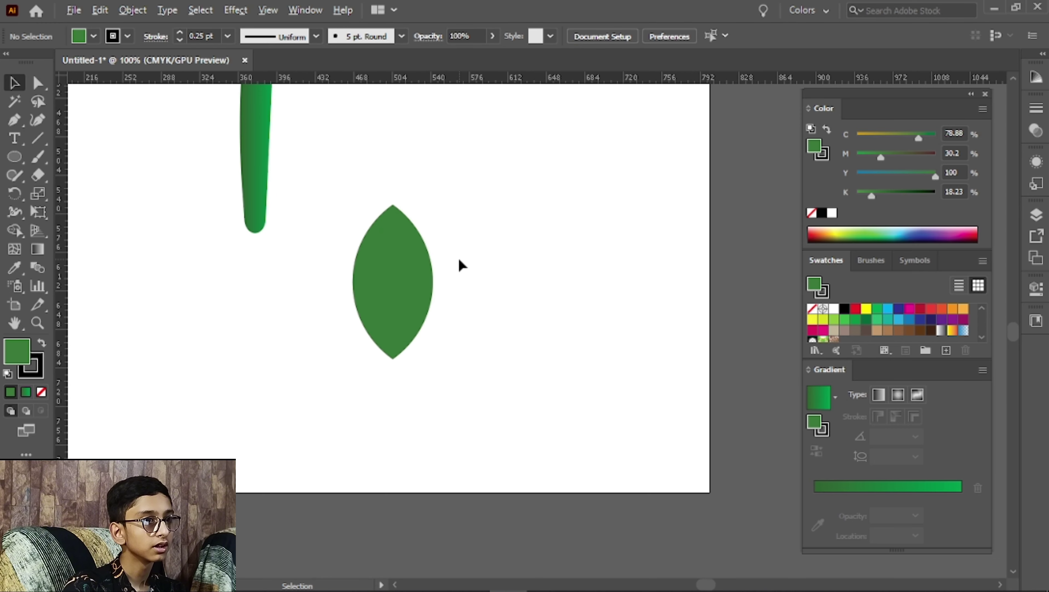
Step: Place the leaf beside the stem below the petals and apply the stem's green gradient to it with the Eyedropper
{"action": "scroll", "coordinate": [286, 335], "scroll_direction": "up", "scroll_amount": 5}
{"action": "left_click_drag", "start_coordinate": [373, 510], "coordinate": [320, 368]}
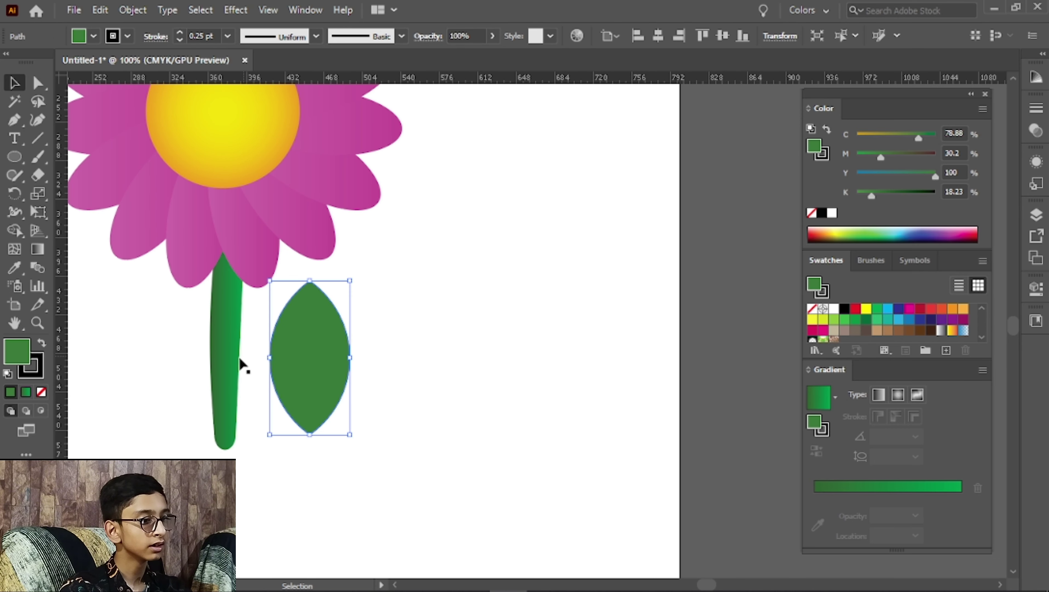
{"action": "key", "text": "g"}
{"action": "left_click", "coordinate": [246, 344]}
{"action": "key", "text": "v"}
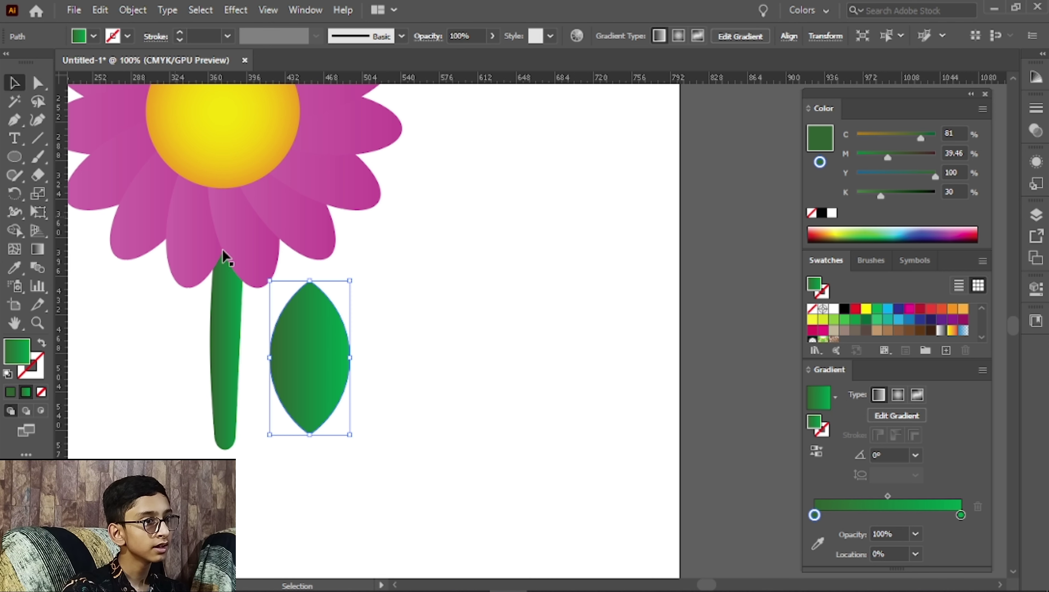
Step: Rotate the leaf about 58° clockwise and move it so its lower tip overlaps the stem
{"action": "left_click_drag", "start_coordinate": [352, 442], "coordinate": [347, 295]}
{"action": "left_click", "coordinate": [351, 398]}
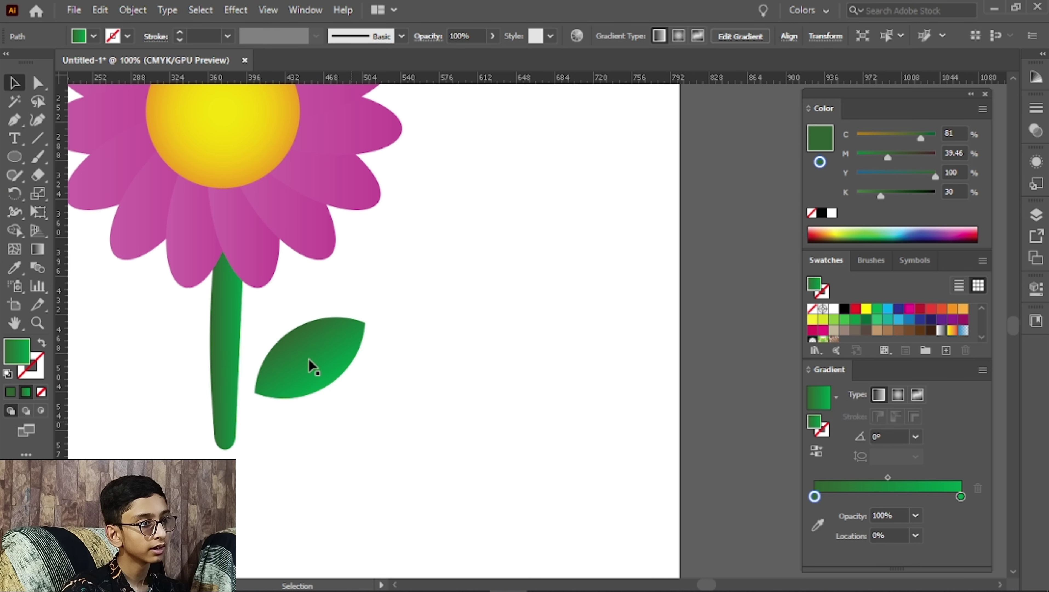
{"action": "left_click_drag", "start_coordinate": [312, 363], "coordinate": [246, 324]}
Step: Make a reflected copy of the leaf and place it slightly lower on the other side of the stem
{"action": "right_click", "coordinate": [281, 344]}
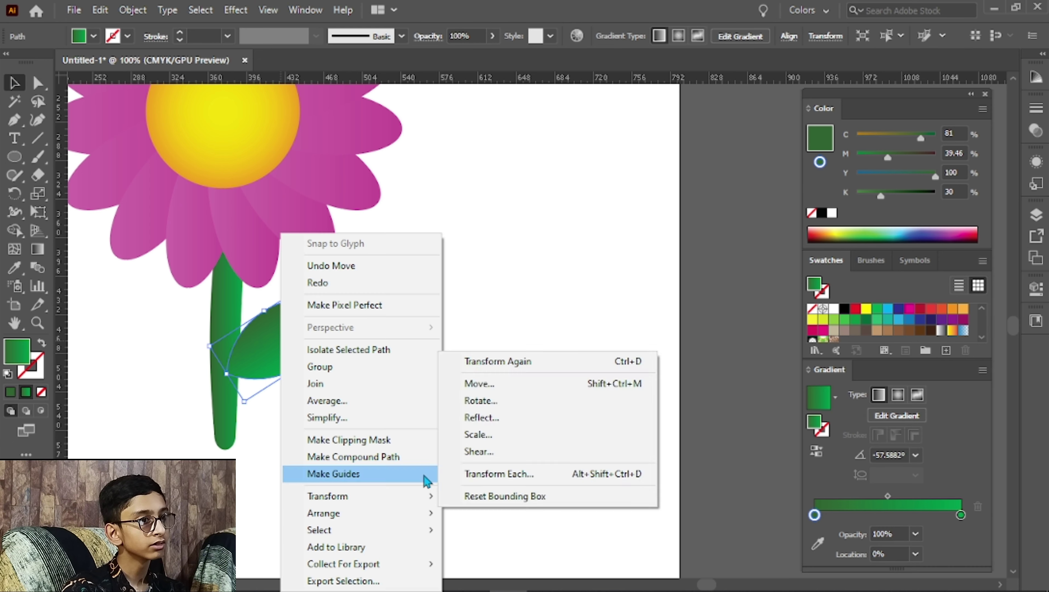
{"action": "mouse_move", "coordinate": [418, 497]}
{"action": "left_click", "coordinate": [529, 421]}
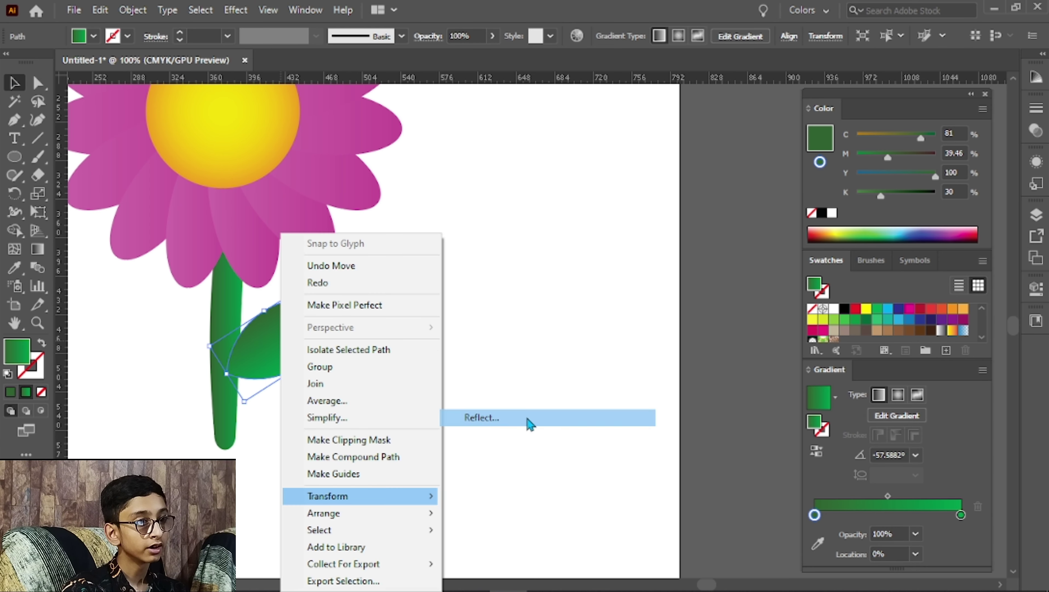
{"action": "left_click", "coordinate": [475, 408]}
{"action": "left_click", "coordinate": [387, 449]}
{"action": "scroll", "coordinate": [445, 499], "scroll_direction": "up", "scroll_amount": 2}
{"action": "scroll", "coordinate": [445, 498], "scroll_direction": "left", "scroll_amount": 5}
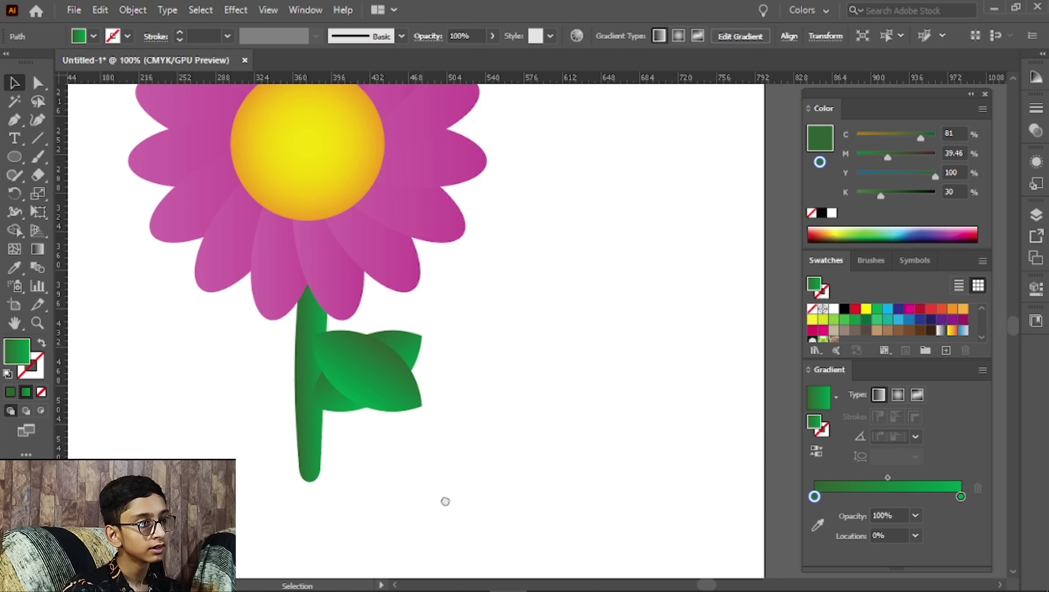
{"action": "left_click_drag", "start_coordinate": [391, 398], "coordinate": [281, 438]}
Step: Bring the flower head in front of the stem and leaves, and clear the selection
{"action": "left_click", "coordinate": [632, 421]}
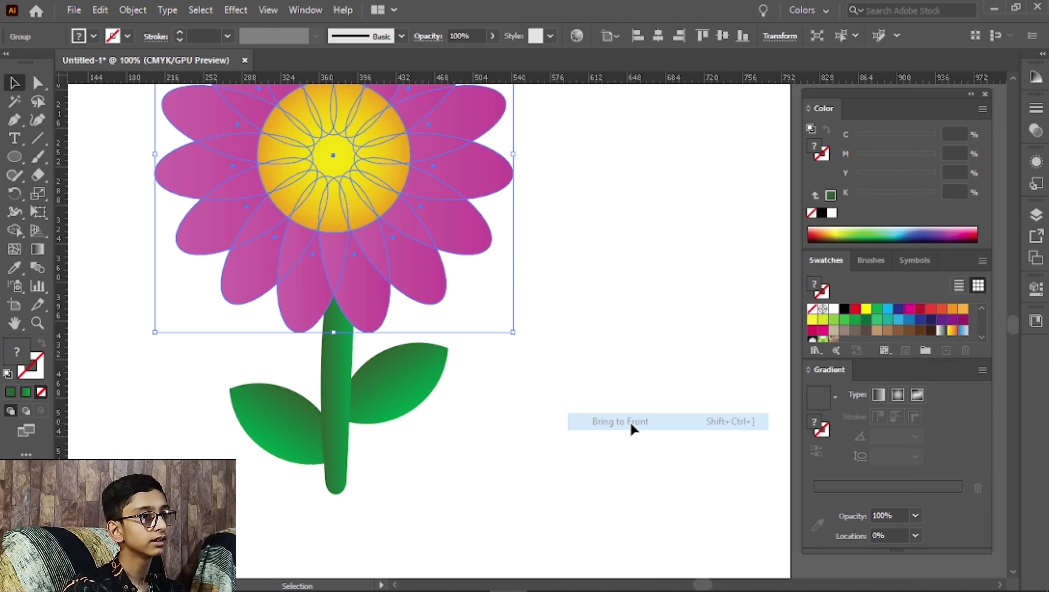
{"action": "left_click", "coordinate": [427, 471]}
{"action": "scroll", "coordinate": [426, 471], "scroll_direction": "down", "scroll_amount": 1}
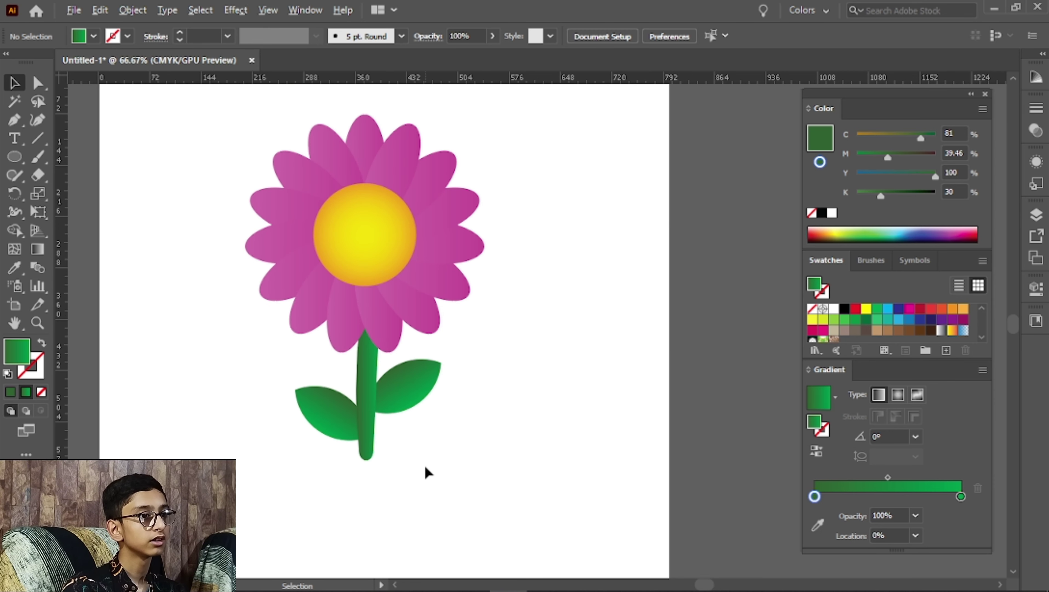
Step: Nudge the two leaves into place against the stem and clear the selection
{"action": "scroll", "coordinate": [391, 353], "scroll_direction": "up", "scroll_amount": 2}
{"action": "left_click_drag", "start_coordinate": [379, 336], "coordinate": [373, 344]}
{"action": "left_click", "coordinate": [375, 394]}
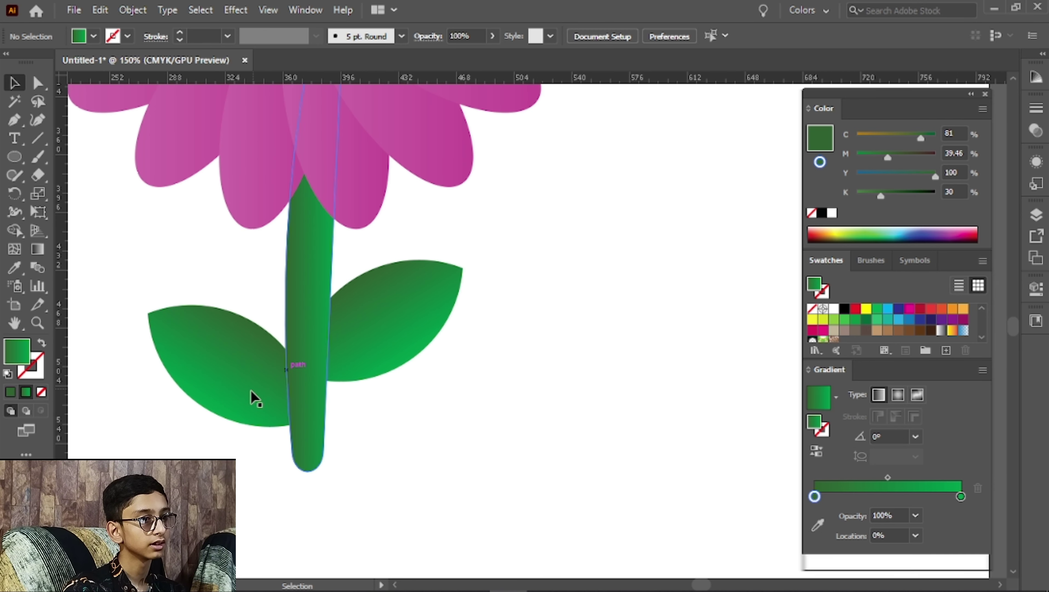
{"action": "left_click_drag", "start_coordinate": [248, 405], "coordinate": [255, 408]}
{"action": "left_click", "coordinate": [244, 459]}
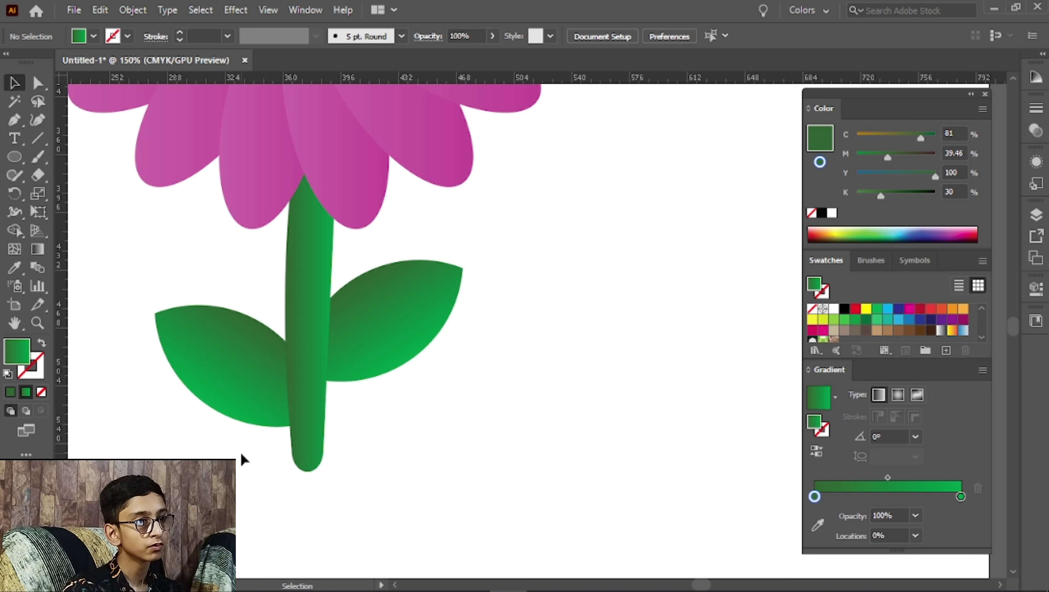
{"action": "scroll", "coordinate": [245, 467], "scroll_direction": "down", "scroll_amount": 3}
{"action": "scroll", "coordinate": [257, 466], "scroll_direction": "up", "scroll_amount": 3}
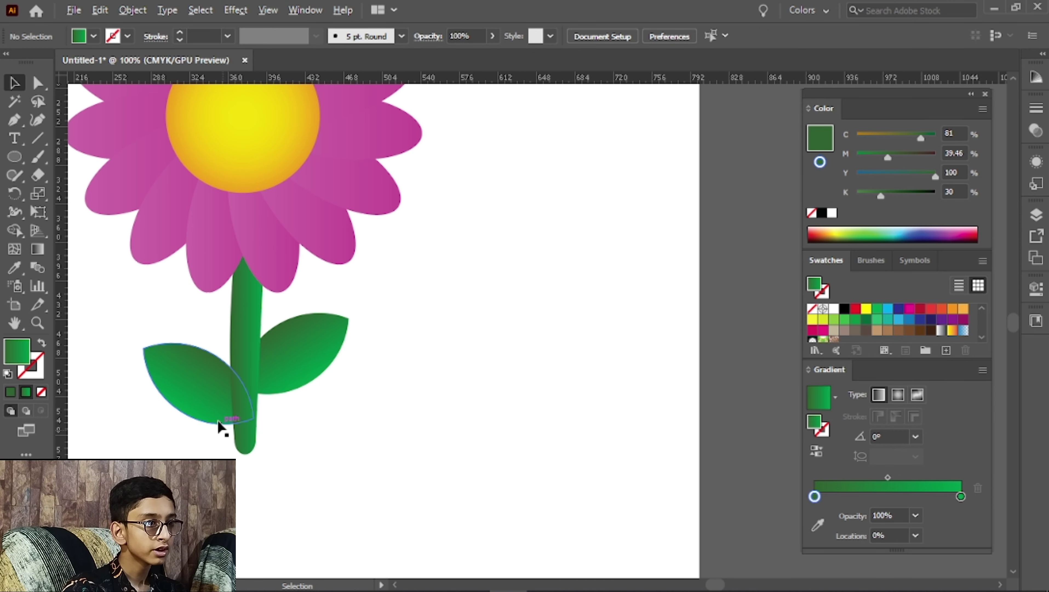
Step: Add a middle colour stop at about 50% to the left leaf's gradient and clear the selection
{"action": "left_click", "coordinate": [206, 387]}
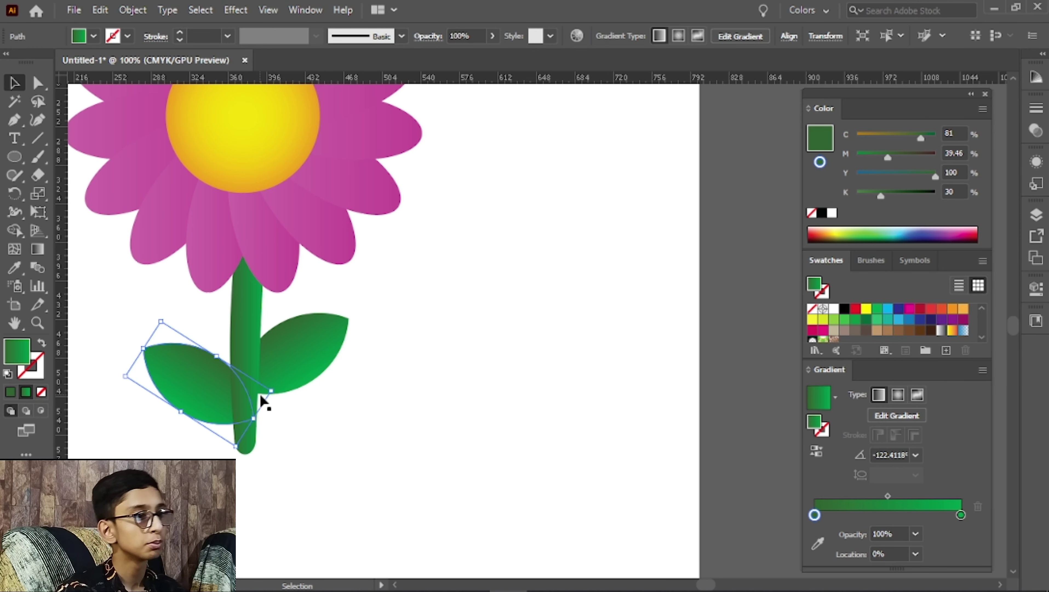
{"action": "left_click", "coordinate": [886, 515]}
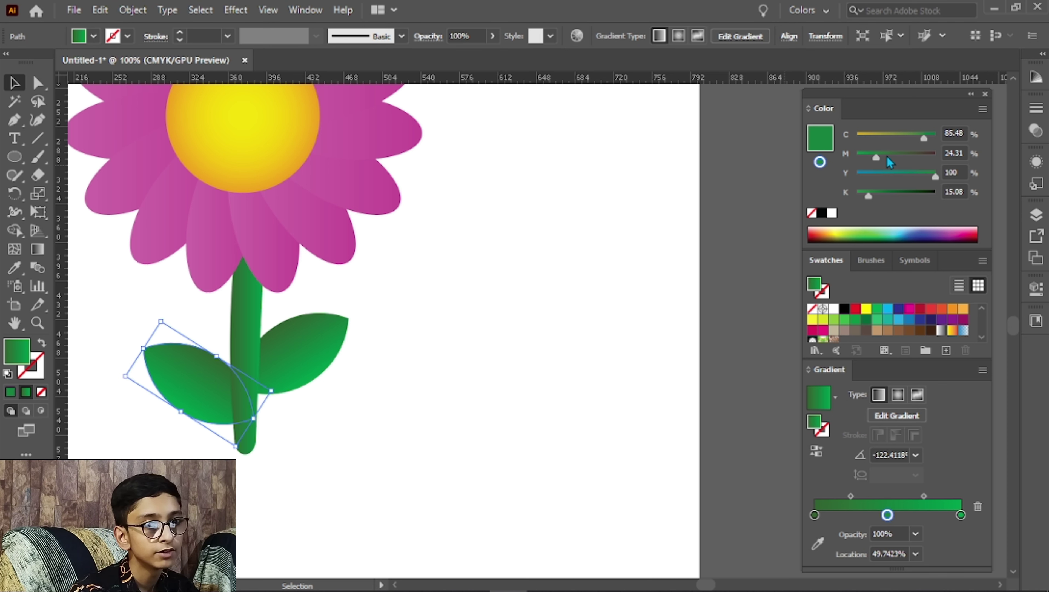
{"action": "left_click", "coordinate": [995, 112]}
Step: Switch the colour sliders to HSB and adjust the middle gradient stop's saturation and brightness
{"action": "left_click", "coordinate": [982, 108]}
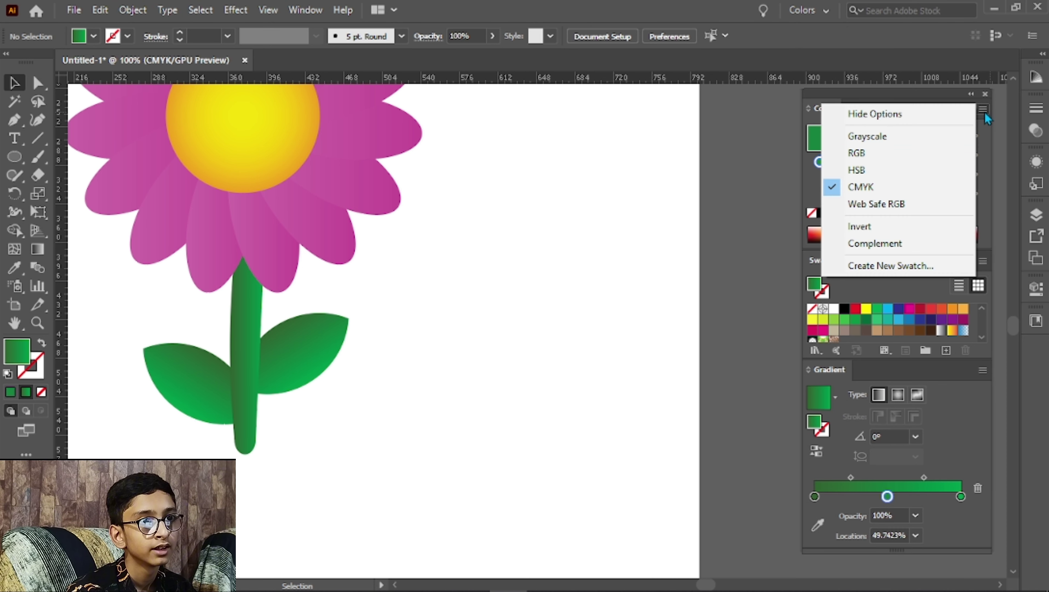
{"action": "left_click", "coordinate": [884, 173]}
{"action": "left_click", "coordinate": [894, 163]}
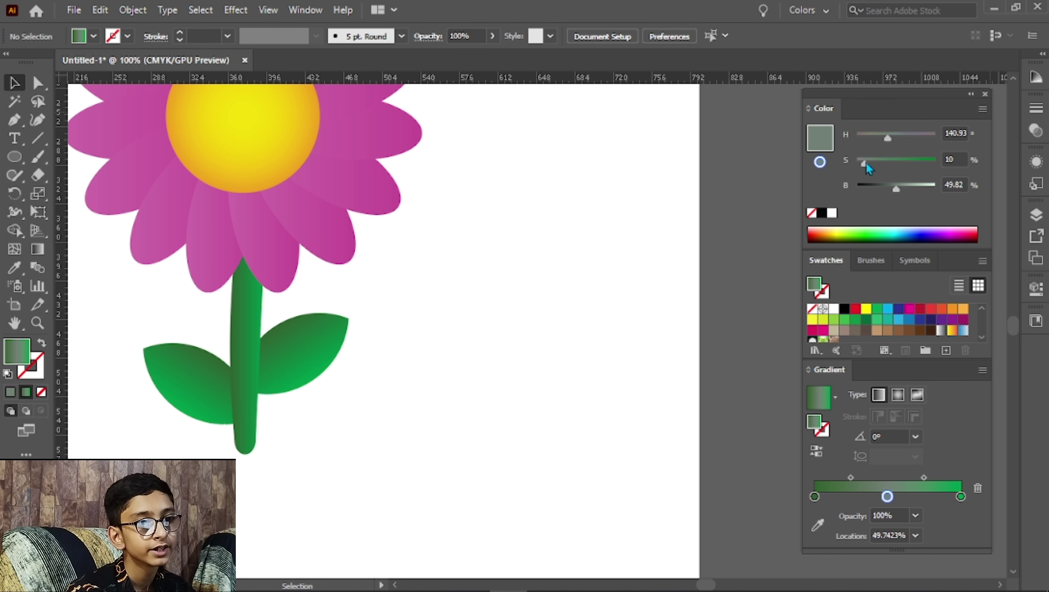
{"action": "left_click_drag", "start_coordinate": [902, 190], "coordinate": [921, 188]}
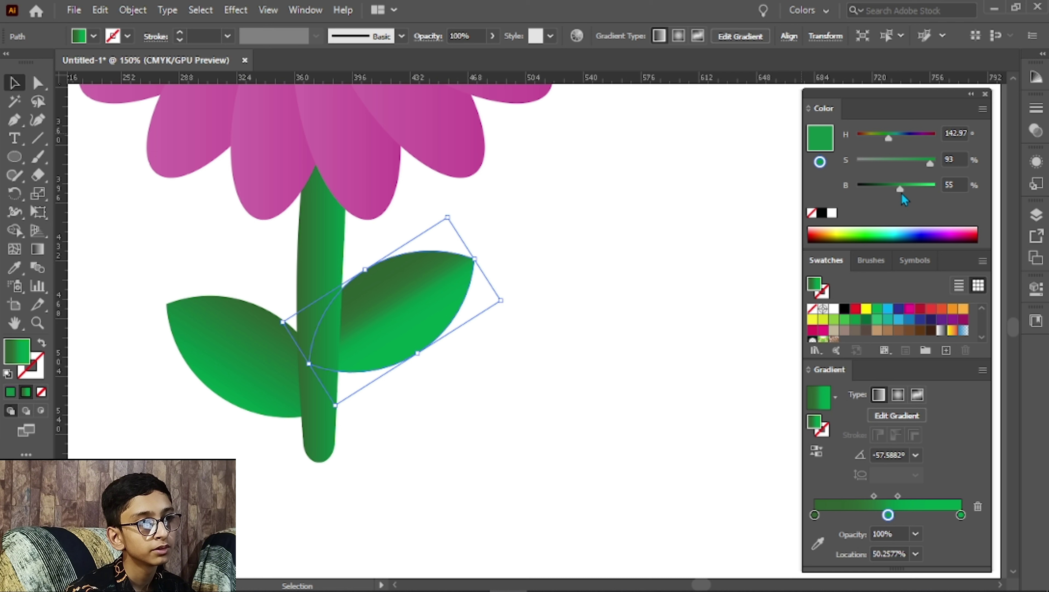
Step: Set the brightness of the right leaf's middle gradient stop to 60% and clear the selection
{"action": "left_click_drag", "start_coordinate": [902, 194], "coordinate": [909, 195]}
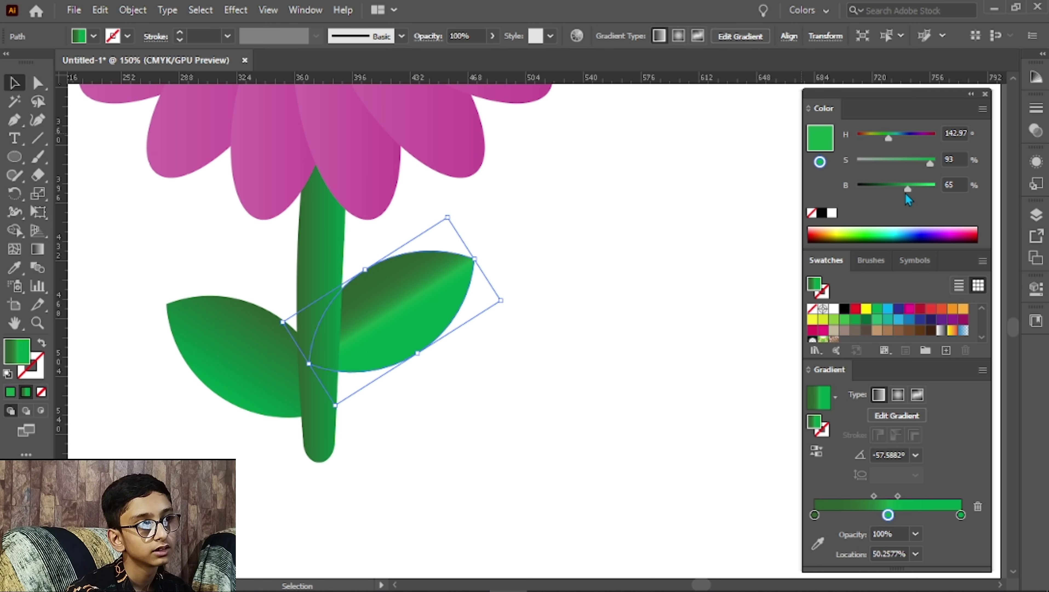
{"action": "left_click_drag", "start_coordinate": [906, 194], "coordinate": [903, 188]}
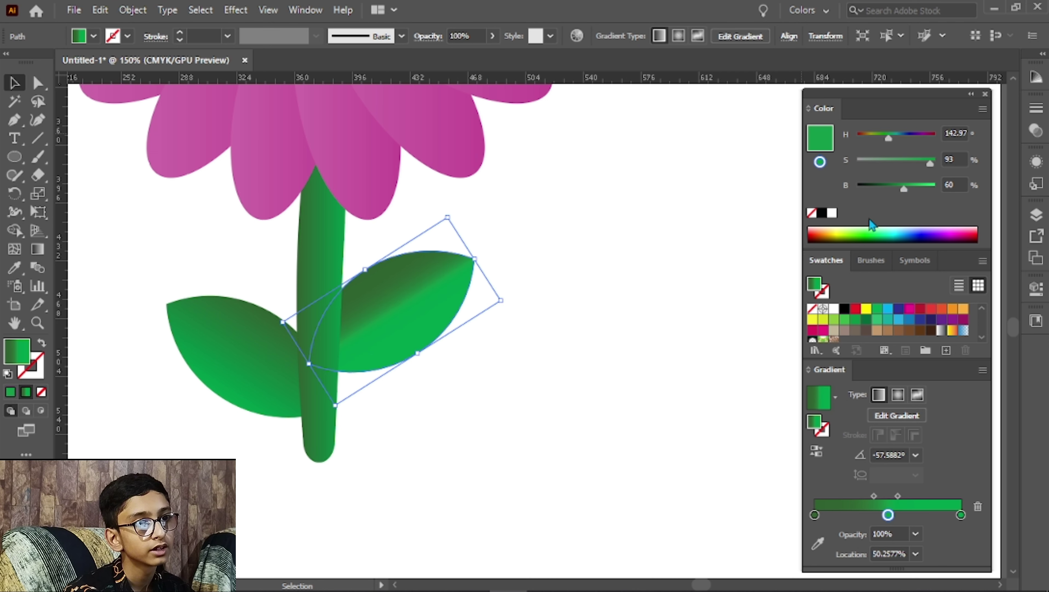
{"action": "left_click", "coordinate": [500, 461]}
{"action": "scroll", "coordinate": [493, 454], "scroll_direction": "down", "scroll_amount": 3}
{"action": "scroll", "coordinate": [340, 343], "scroll_direction": "up", "scroll_amount": 2}
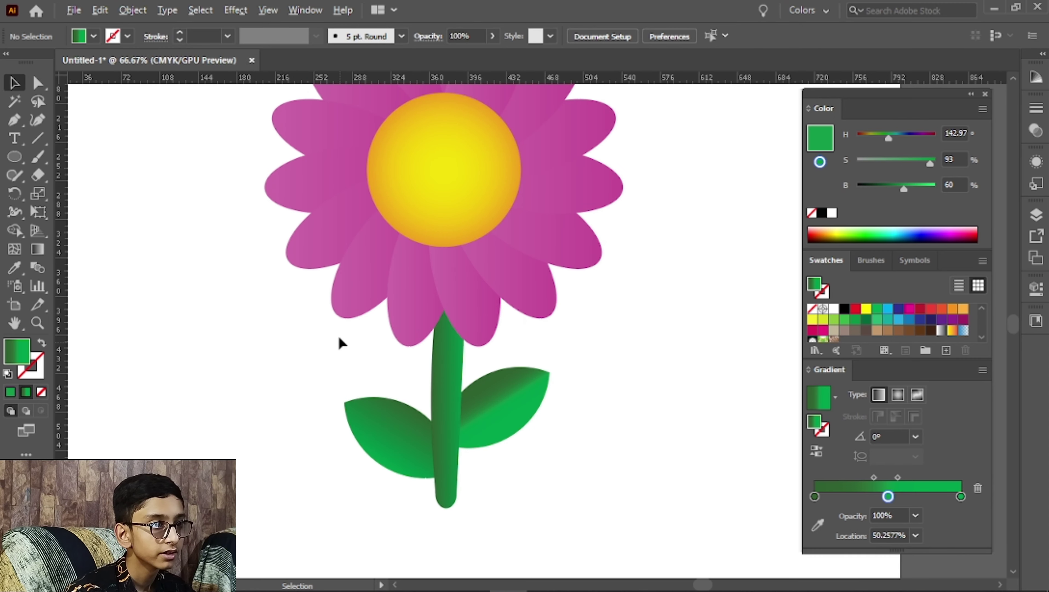
Step: Copy the right leaf's gradient onto the left leaf with the Eyedropper and clear the selection
{"action": "left_click", "coordinate": [503, 419]}
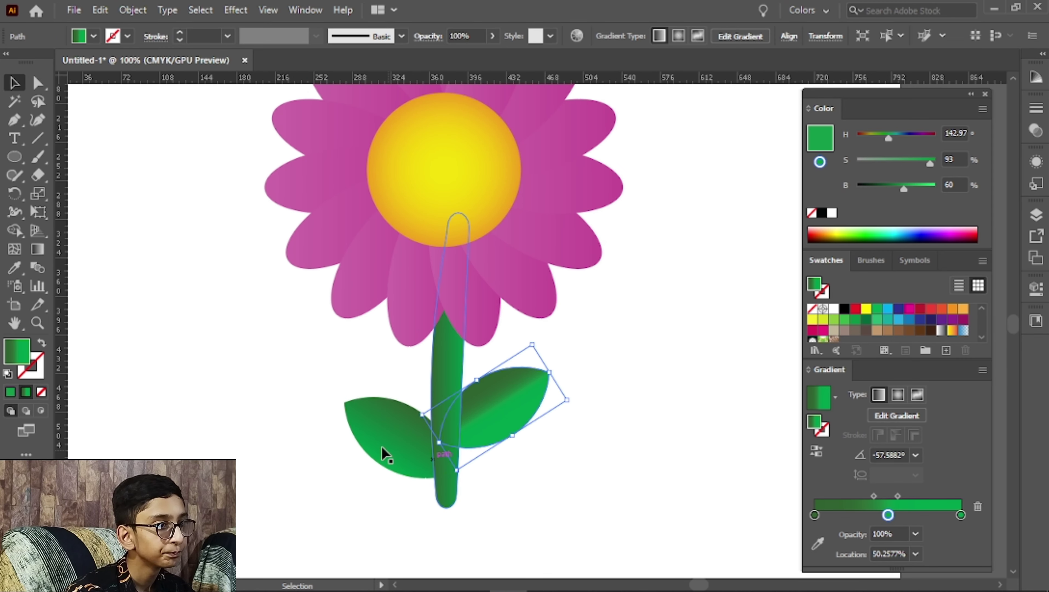
{"action": "left_click", "coordinate": [408, 445]}
{"action": "key", "text": "i"}
{"action": "left_click", "coordinate": [472, 410]}
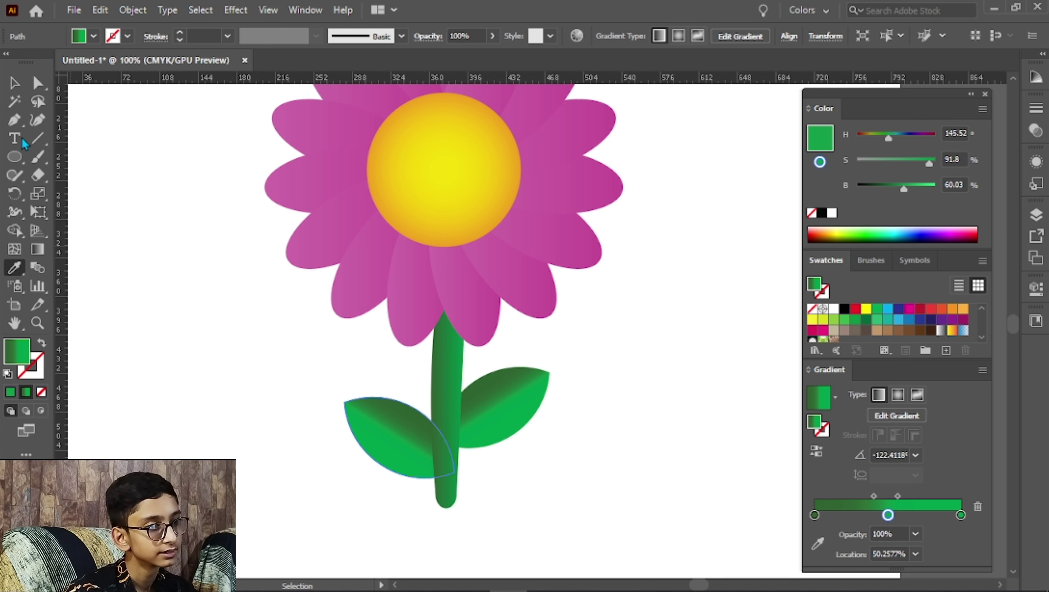
{"action": "left_click", "coordinate": [15, 85]}
{"action": "left_click", "coordinate": [172, 314]}
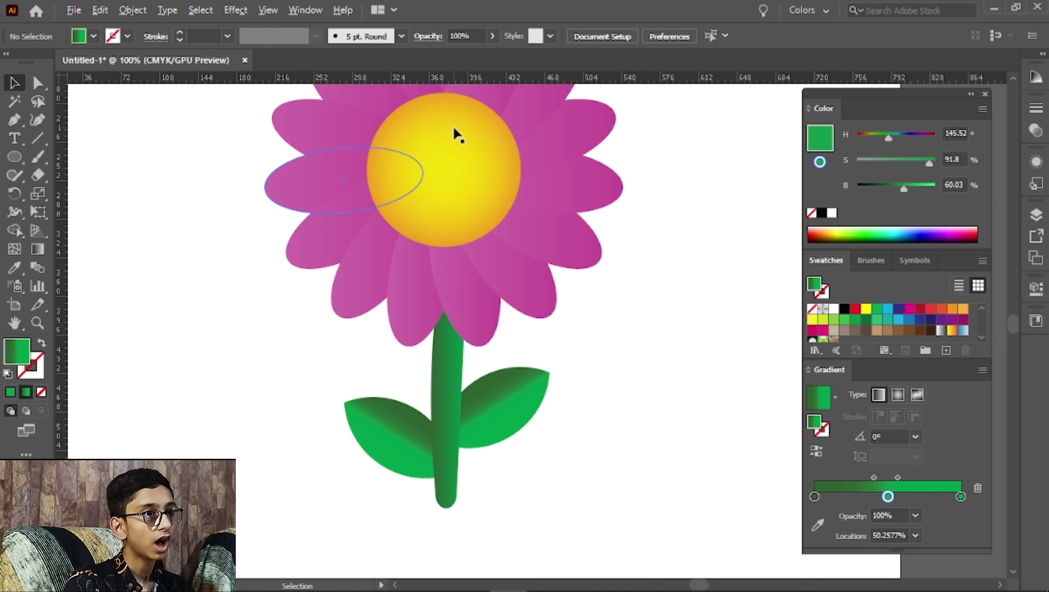
Step: Group all parts of the flower and move the group slightly to the left on the artboard
{"action": "scroll", "coordinate": [455, 134], "scroll_direction": "down", "scroll_amount": 4}
{"action": "scroll", "coordinate": [397, 245], "scroll_direction": "up", "scroll_amount": 2}
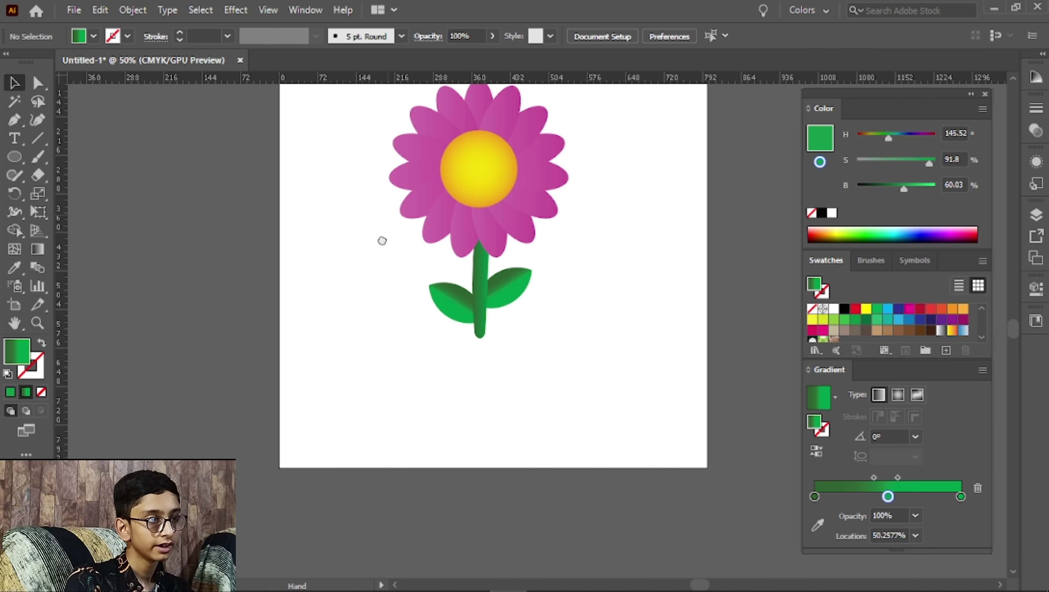
{"action": "left_click_drag", "start_coordinate": [295, 210], "coordinate": [585, 480]}
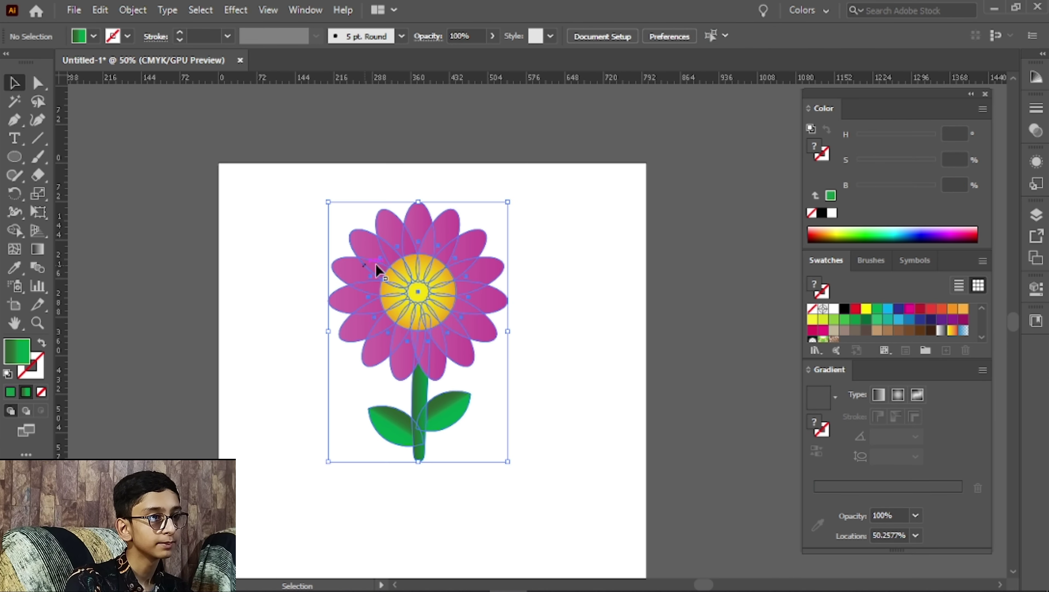
{"action": "right_click", "coordinate": [394, 271]}
{"action": "left_click", "coordinate": [436, 386]}
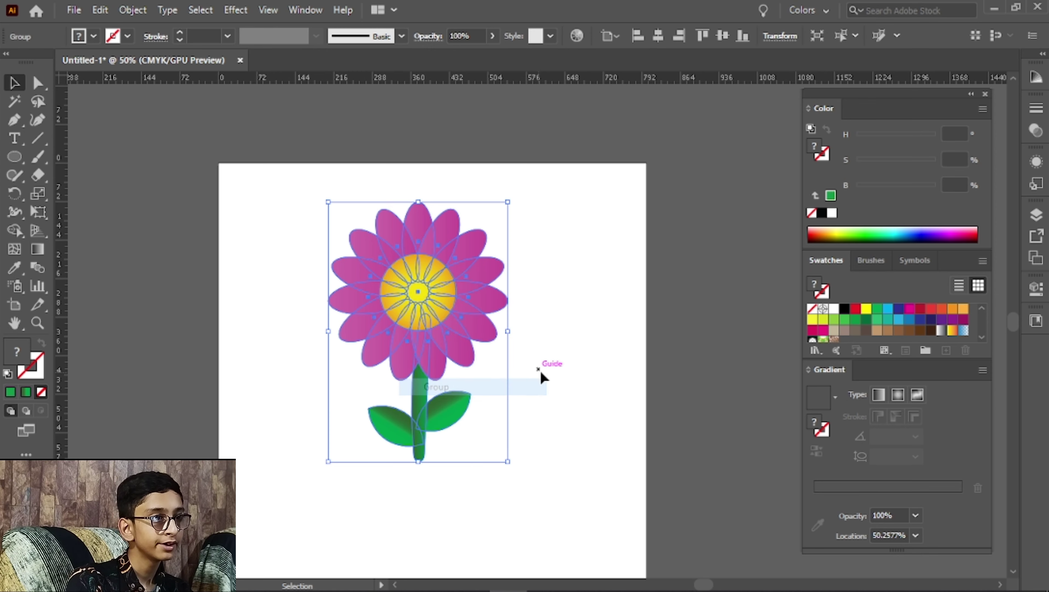
{"action": "left_click", "coordinate": [541, 375]}
{"action": "left_click_drag", "start_coordinate": [417, 347], "coordinate": [352, 366]}
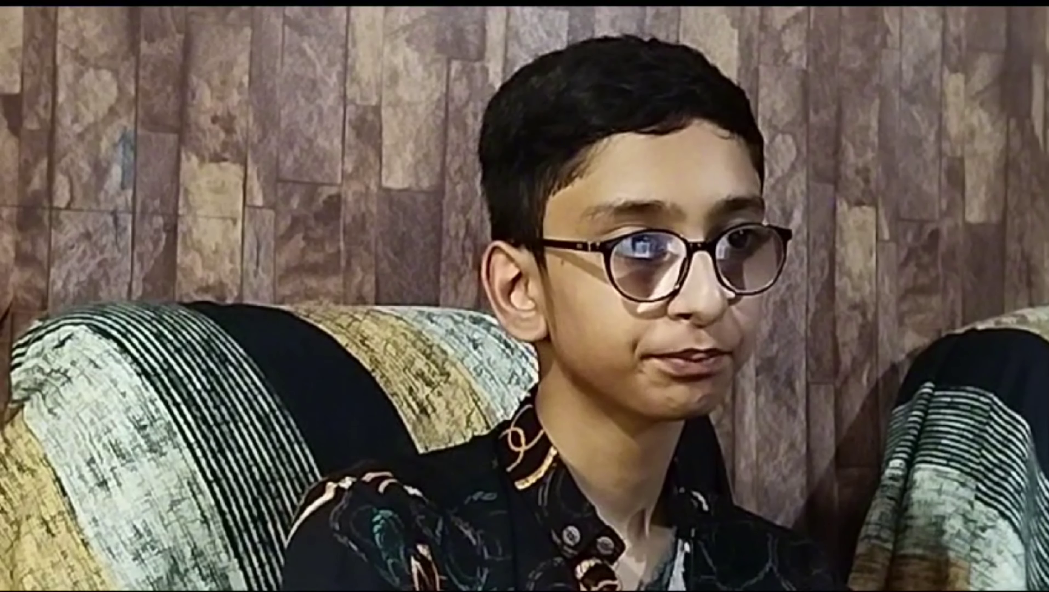